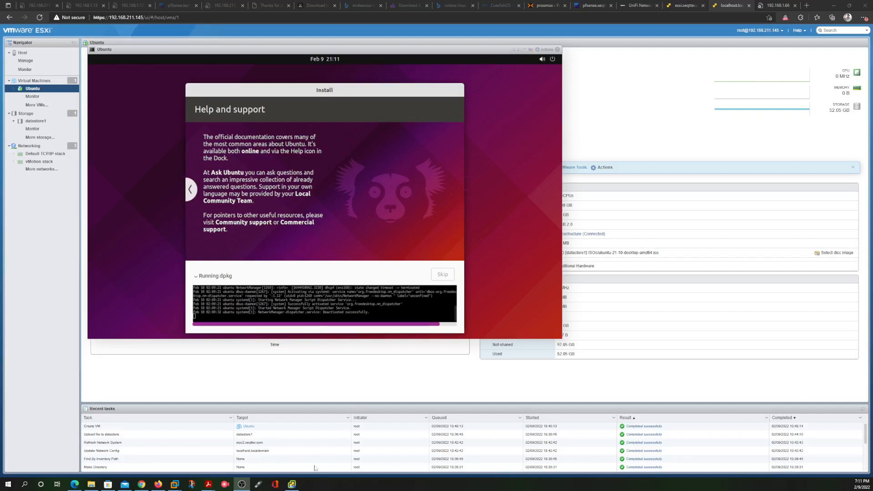
left_click(292, 484)
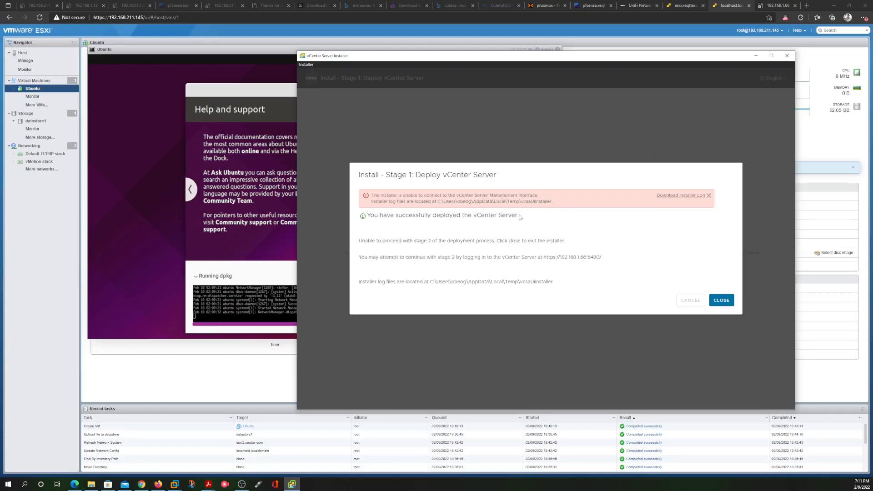
left_click_drag(520, 215, 393, 215)
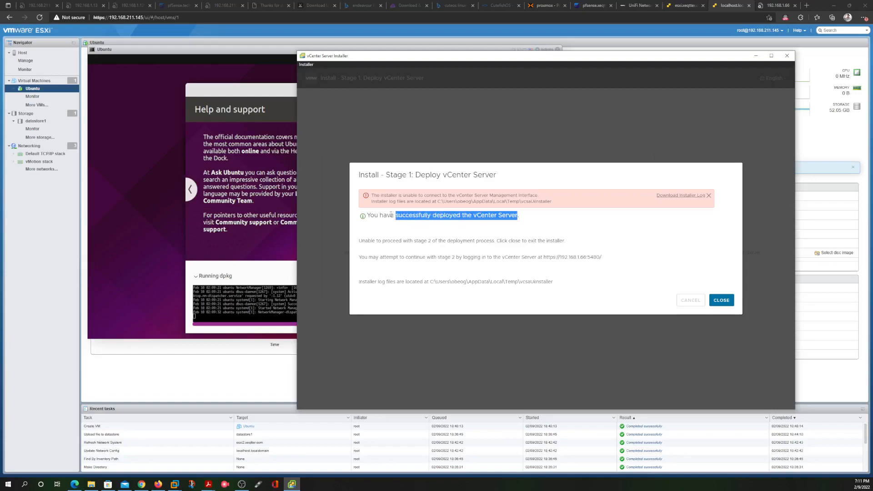
left_click(397, 242)
left_click_drag(433, 241, 408, 243)
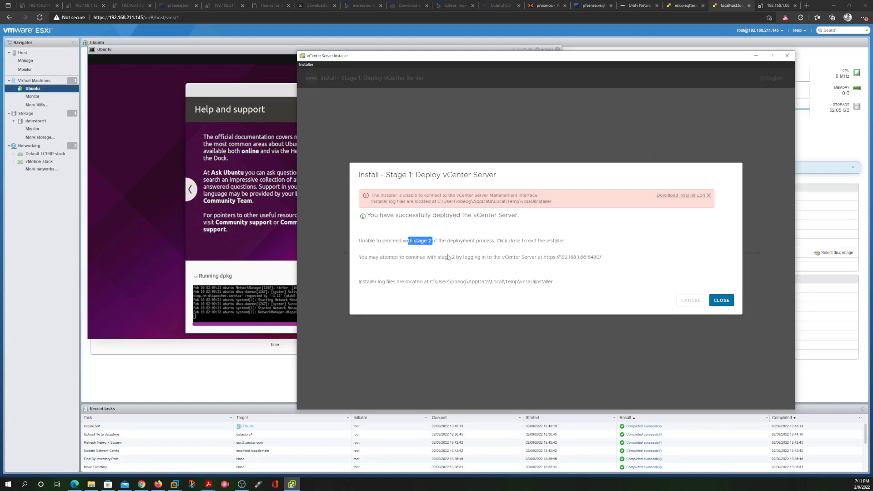
left_click_drag(602, 260, 544, 263)
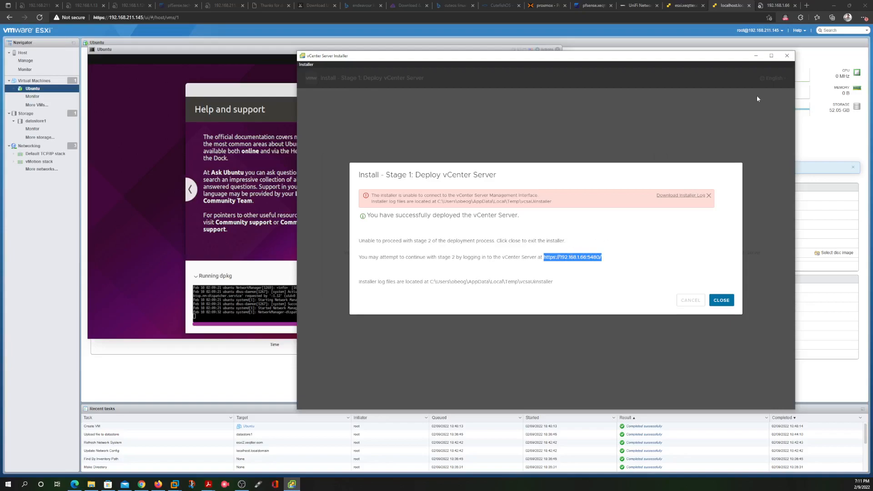
Step: Retry the appliance at 192.168.1.66 with :5480 appended, then return to the localhost ESXi tab
left_click(779, 5)
left_click(40, 19)
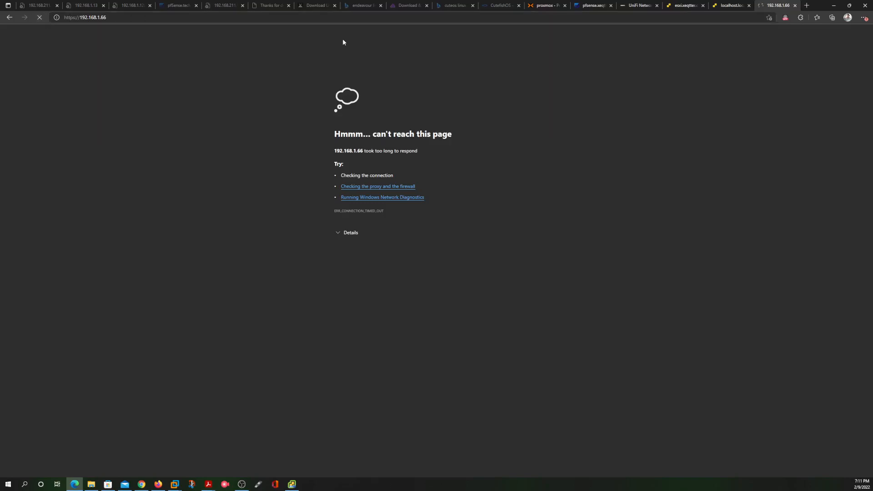
left_click(117, 17)
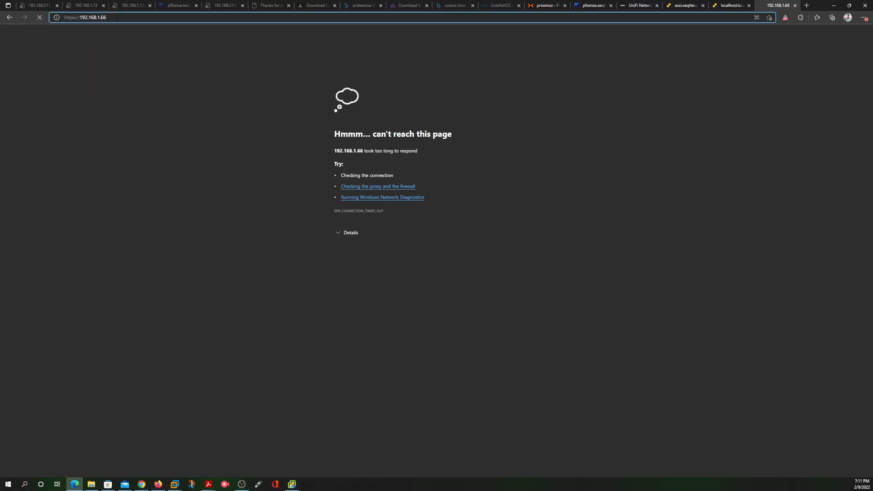
type(":5")
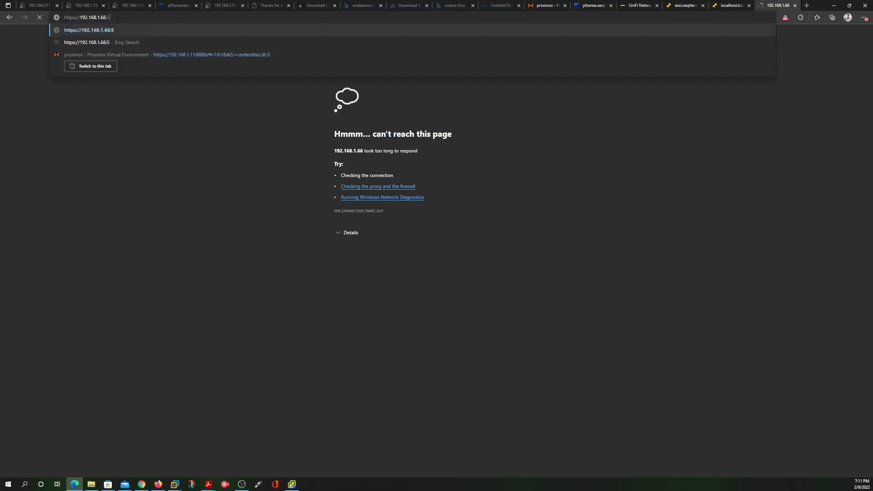
type("480")
key("Return")
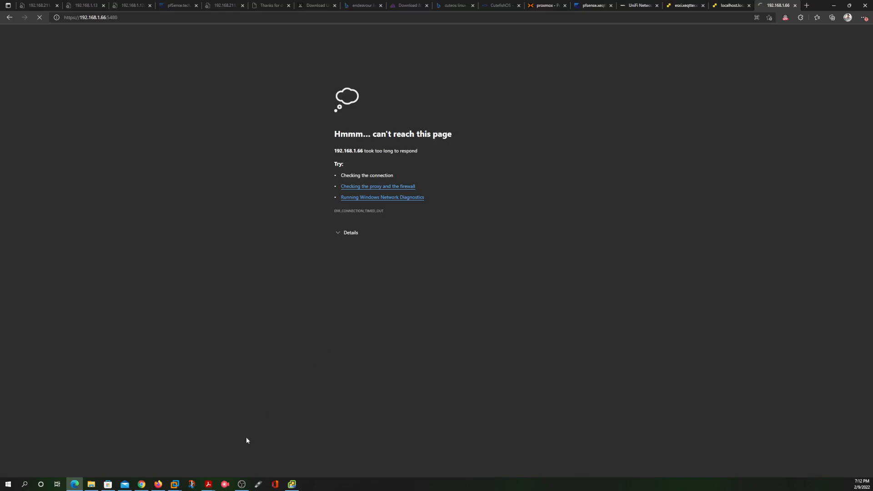
left_click(730, 10)
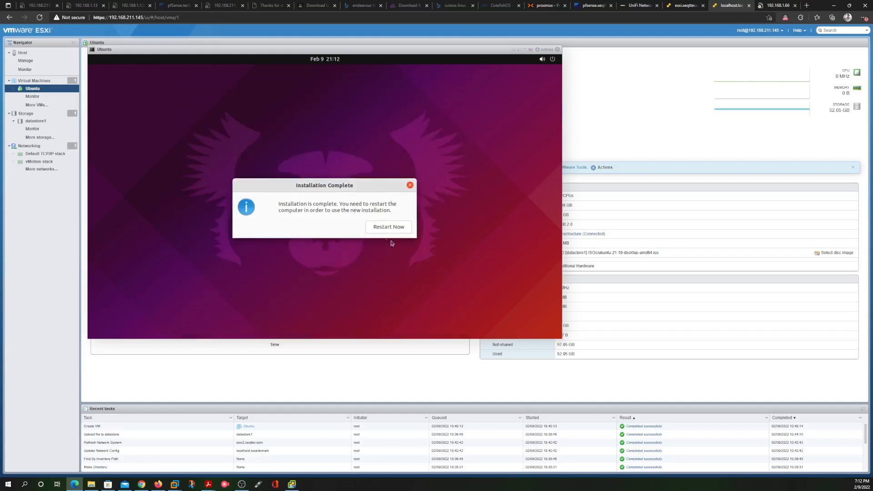
Step: Restart the Ubuntu VM and continue past the remove-installation-medium prompt
left_click(391, 227)
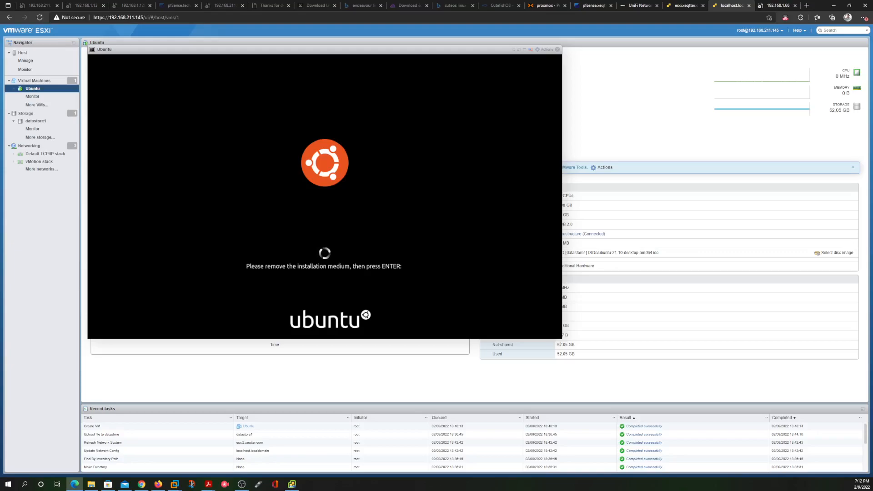
key("Return")
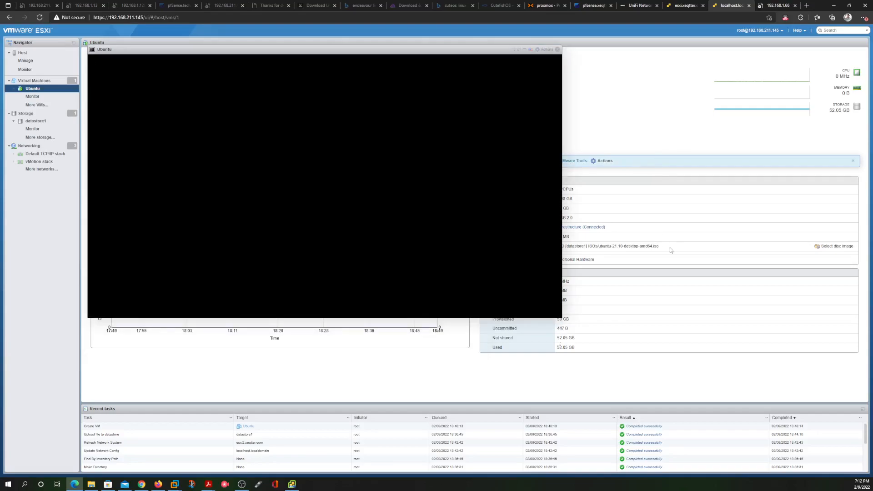
Step: Retry loading 192.168.1.66:5480, then switch to the esxi.xeqtter.com host's Virtual Machines list
left_click(292, 484)
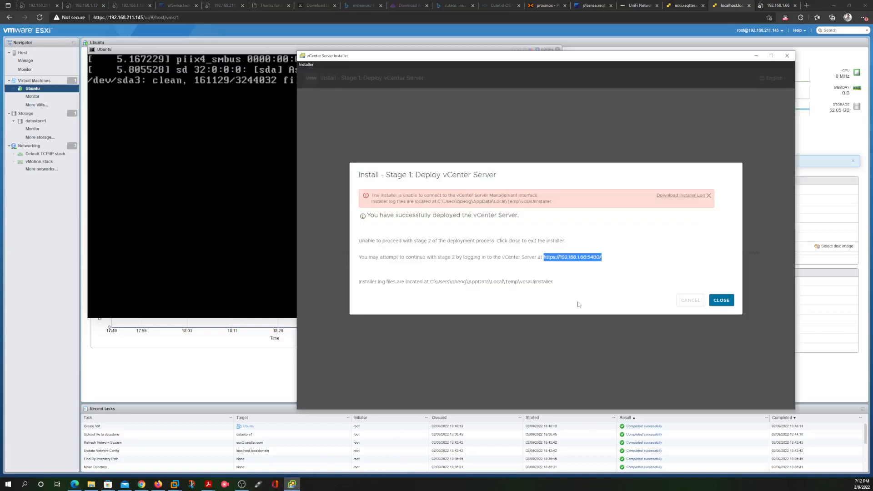
left_click(776, 5)
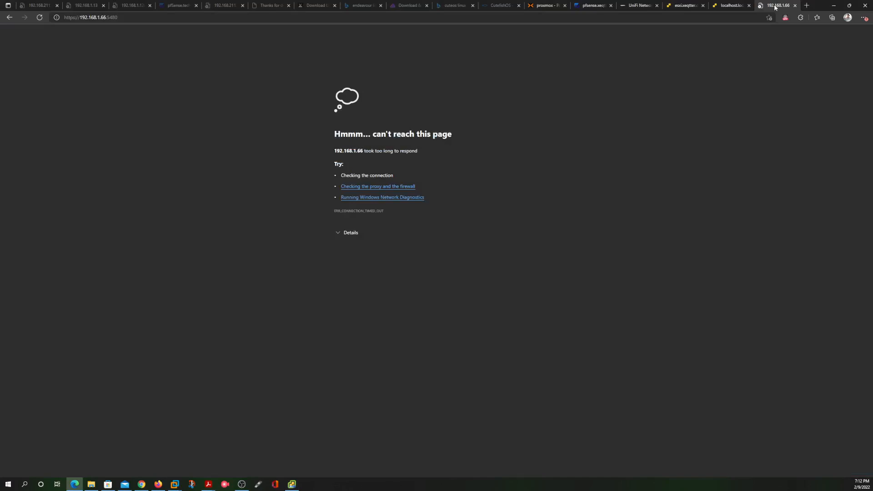
left_click(130, 17)
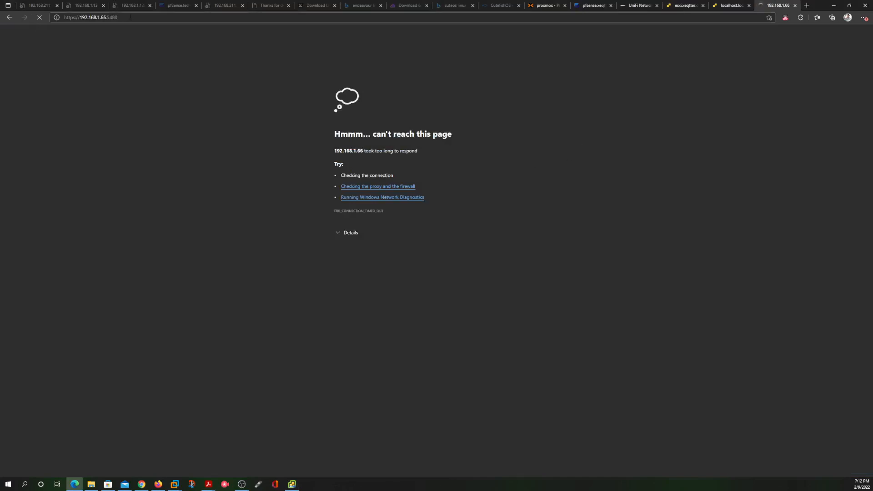
key("Return")
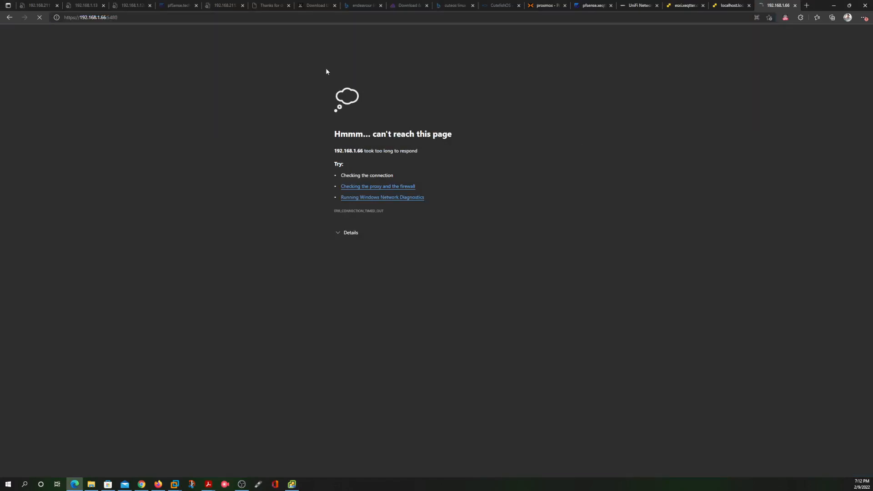
left_click(731, 6)
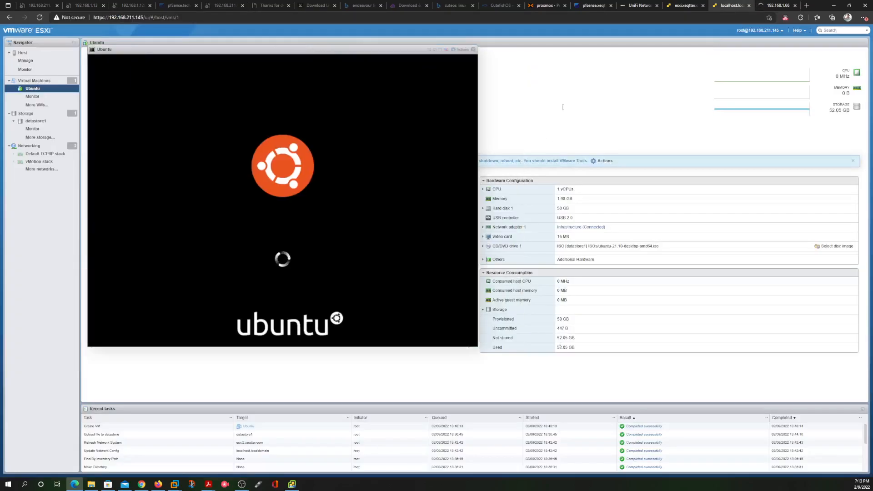
left_click(684, 5)
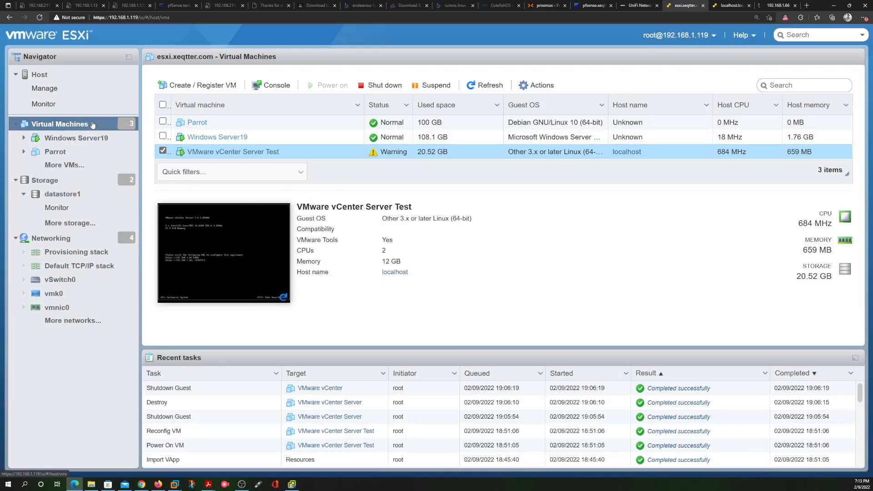
Step: Shut down, then force power off the VMware vCenter Server Test VM, confirming with Yes
left_click(257, 153)
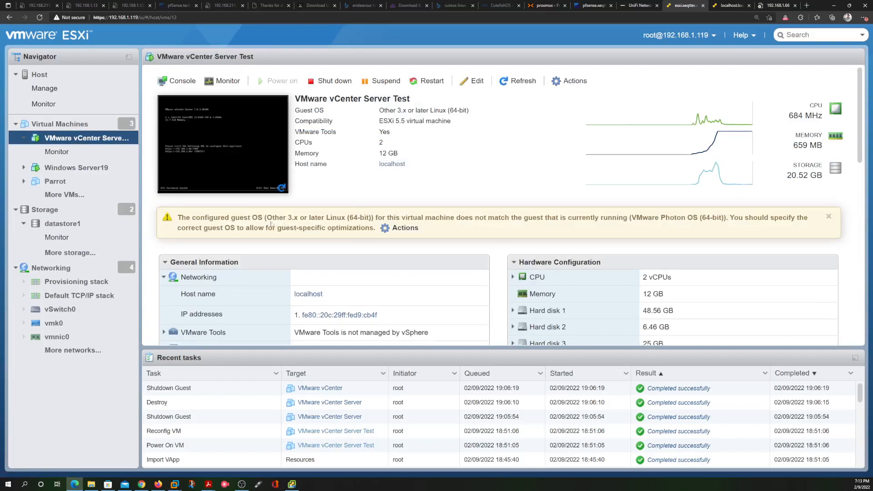
left_click(400, 227)
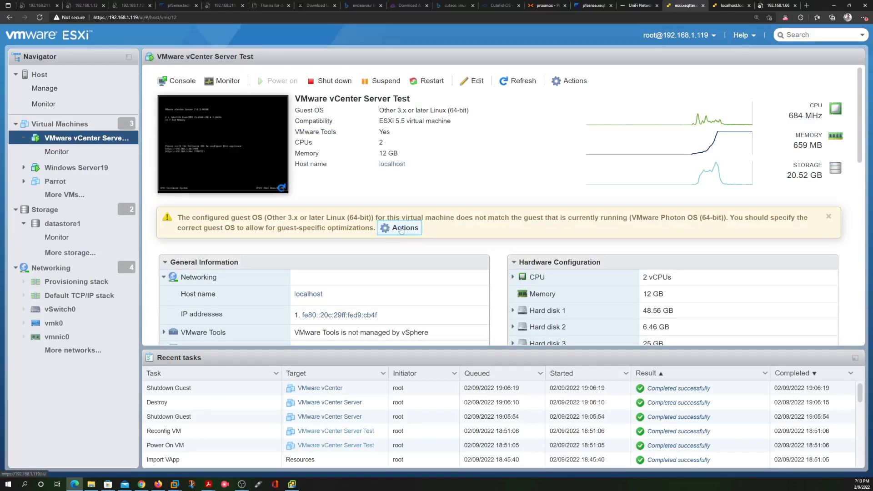
mouse_move(434, 213)
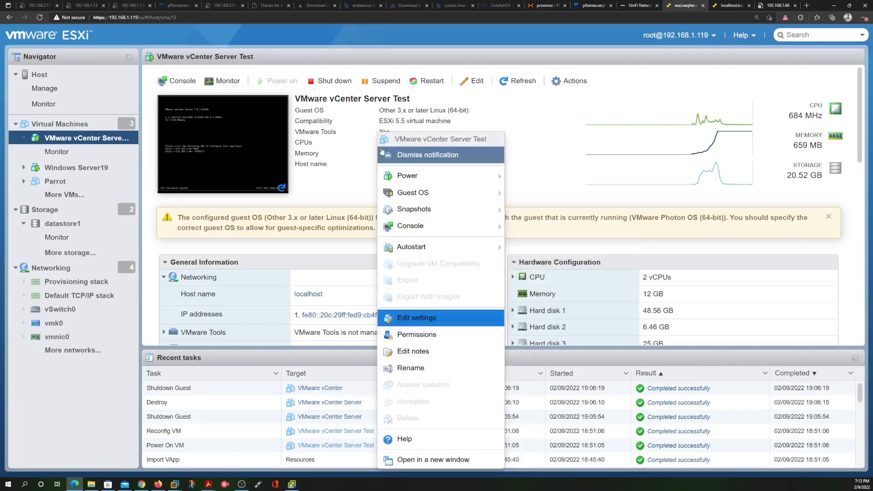
left_click(331, 82)
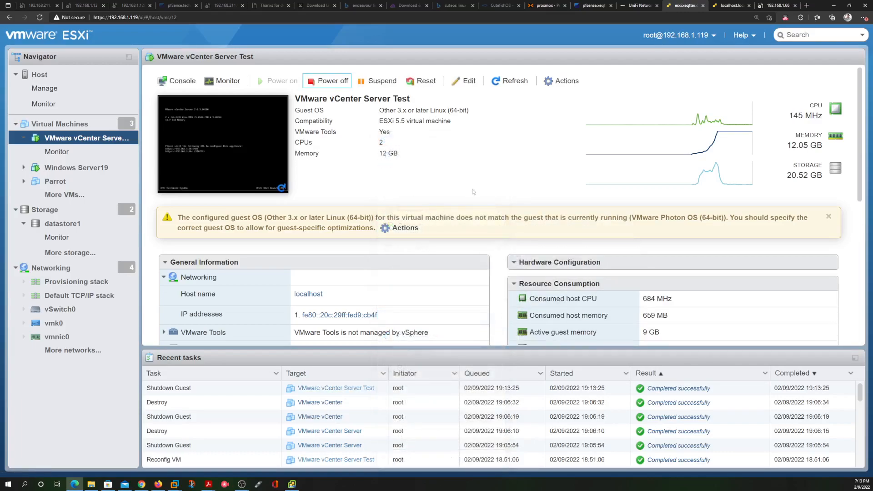
left_click(330, 84)
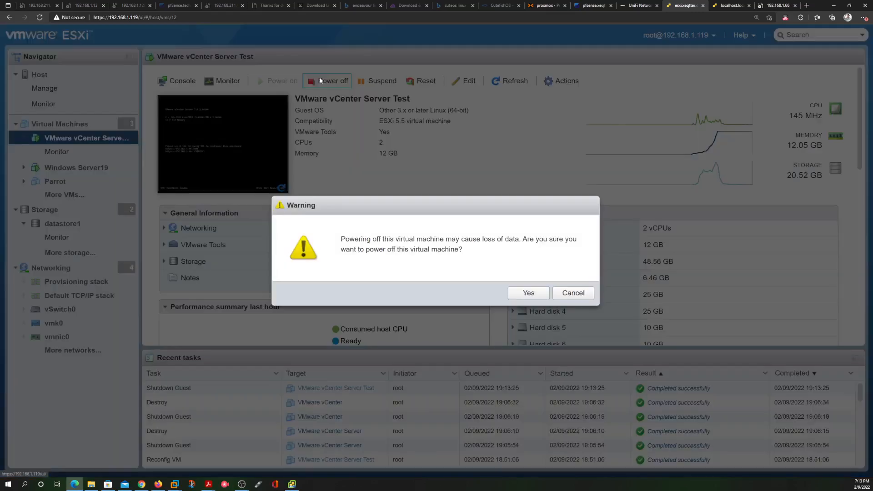
left_click(523, 294)
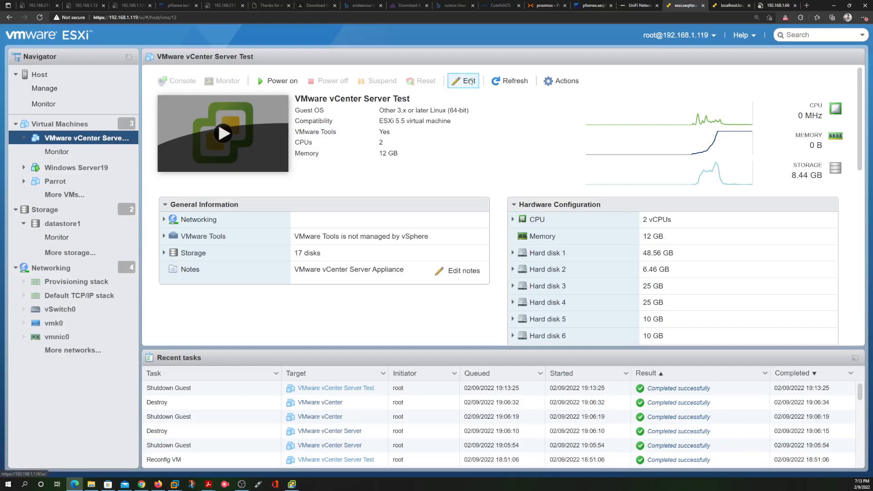
Step: Under VM Options > General Options, pick Debian GNU/Linux 7 (64-bit) as Guest OS Version and save
left_click(469, 81)
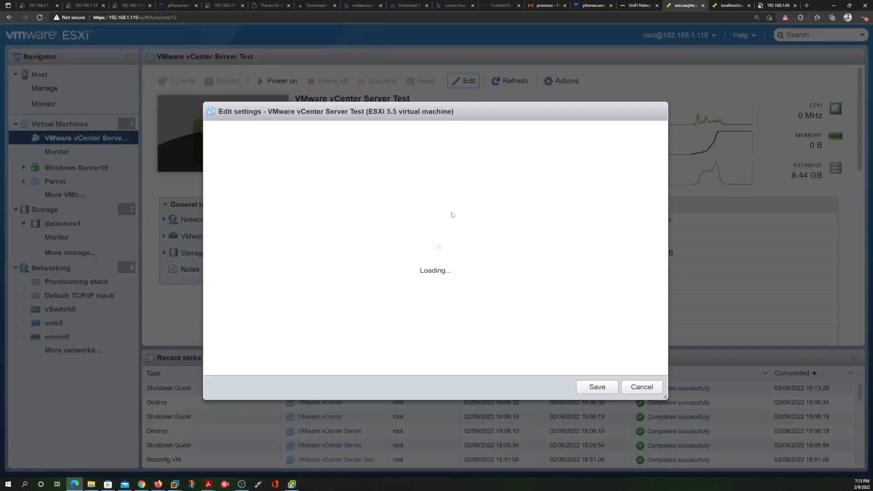
scroll(508, 232, "down", 3)
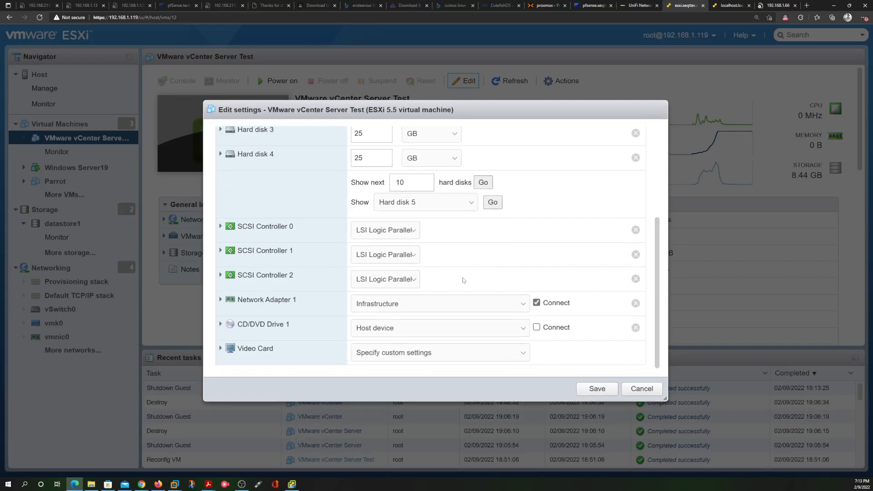
scroll(467, 283, "up", 3)
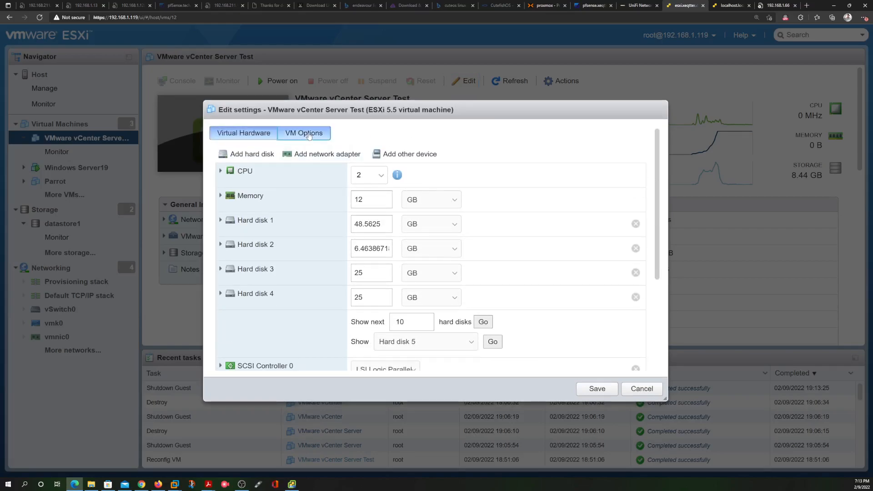
left_click(309, 134)
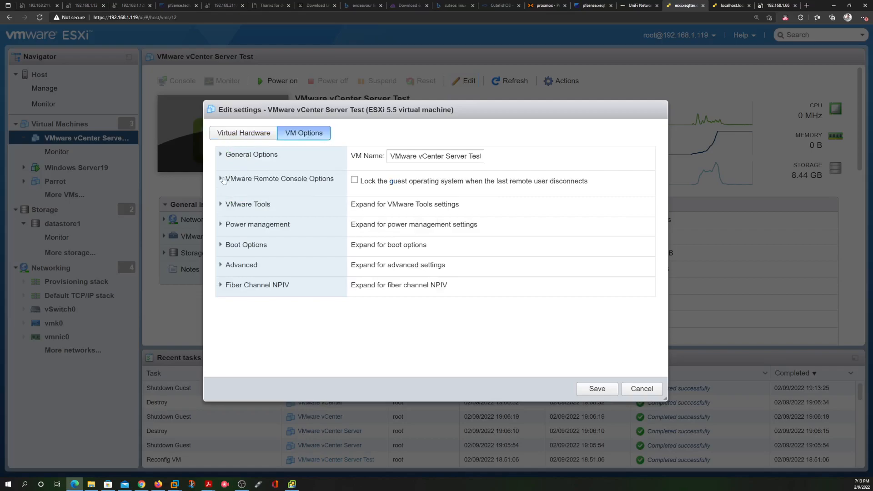
left_click(220, 178)
left_click(219, 179)
left_click(220, 154)
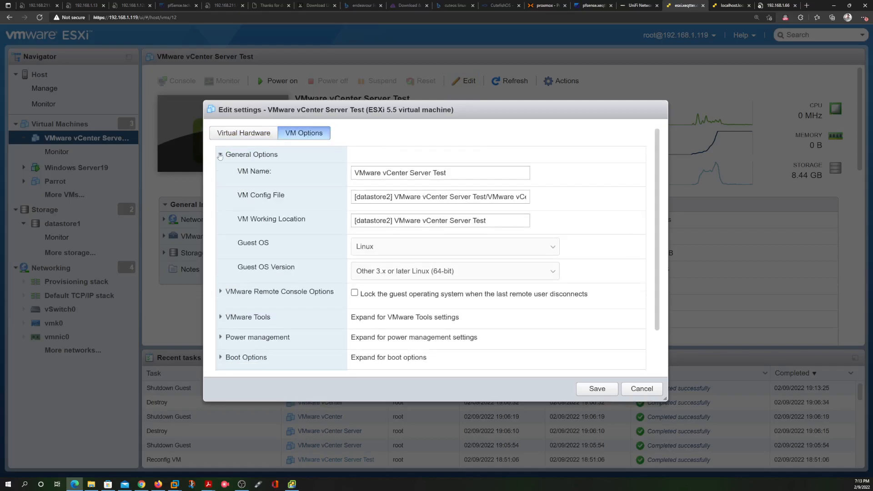
left_click(443, 270)
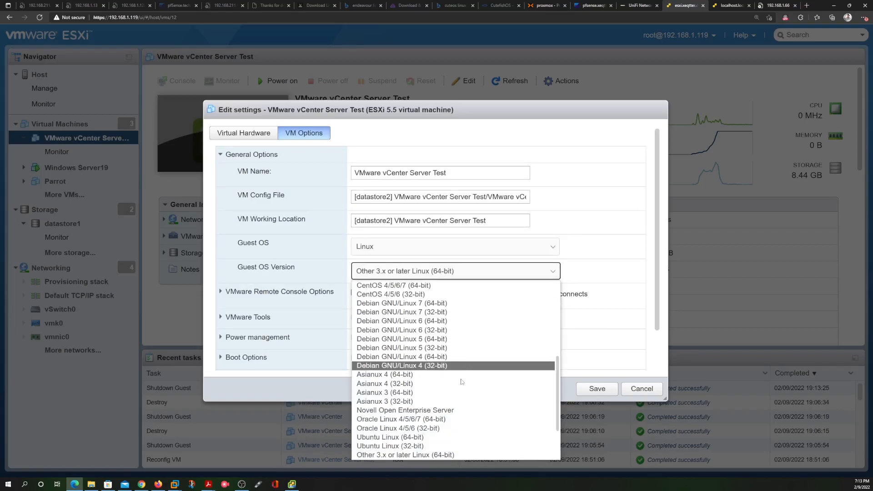
scroll(466, 396, "up", 3)
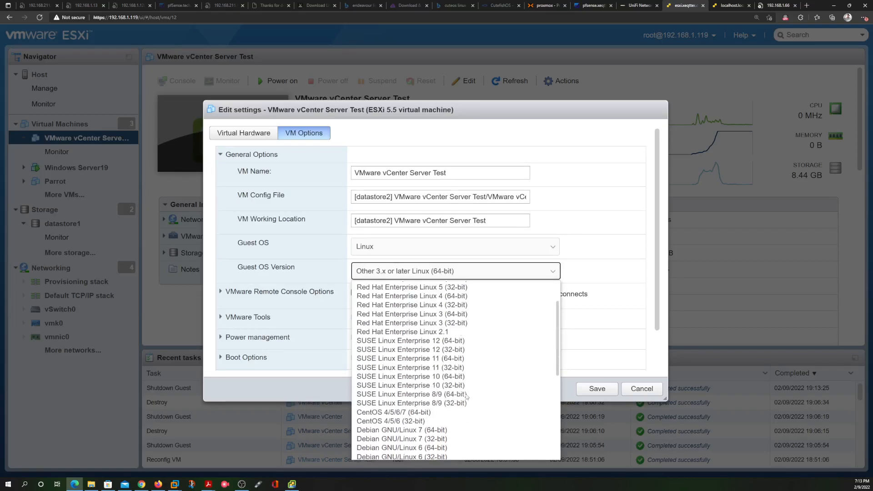
scroll(466, 407, "down", 1)
left_click(468, 386)
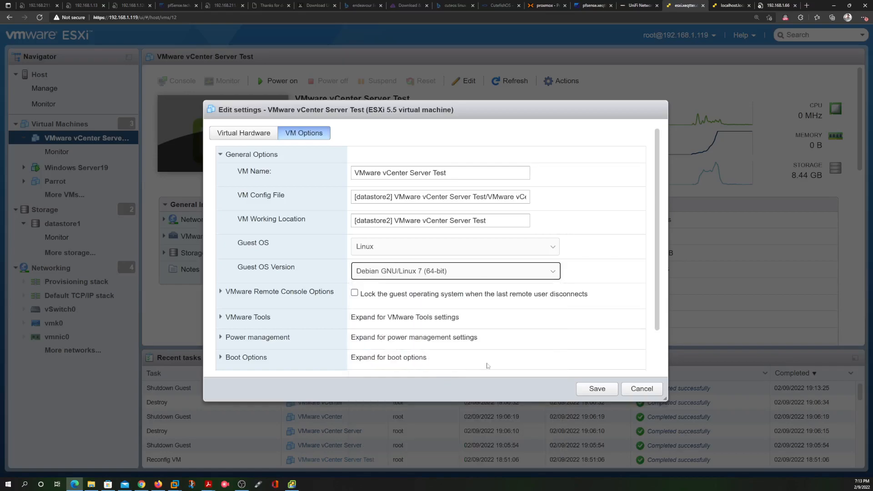
left_click(596, 388)
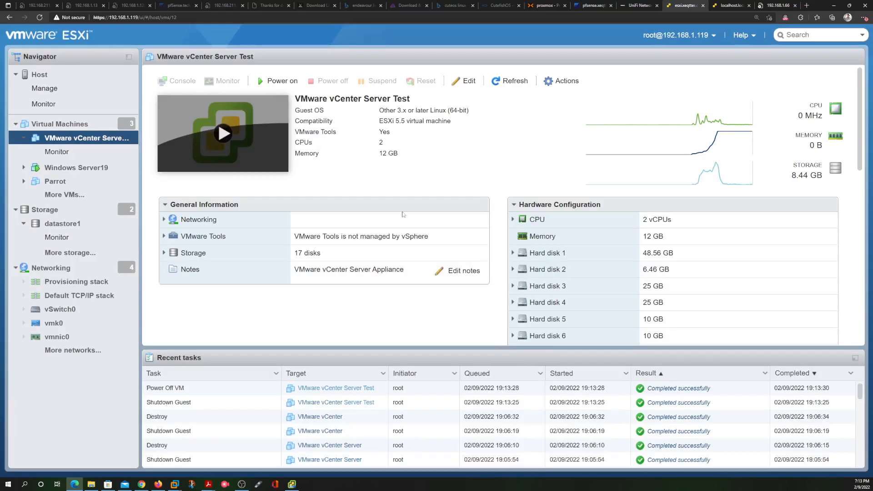
Step: Power on vCenter Server Test and open its console, then select the Ubuntu login user on localhost
left_click(274, 81)
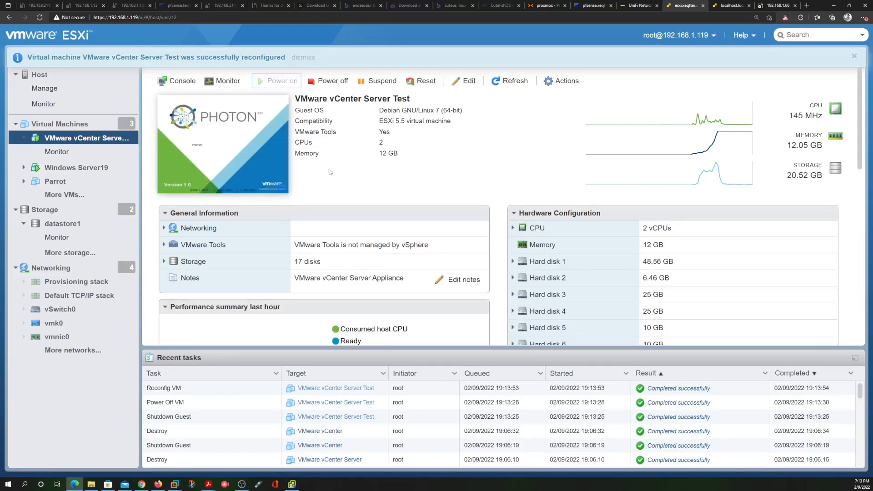
left_click(258, 159)
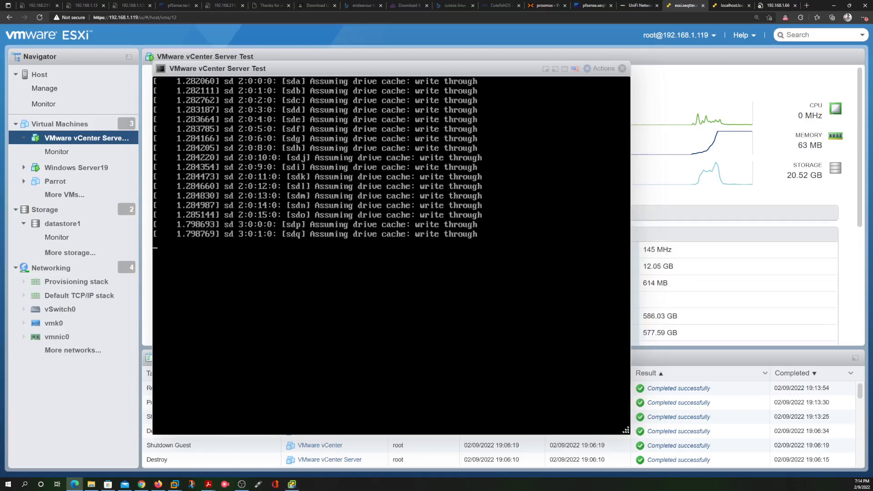
left_click(733, 5)
left_click(259, 195)
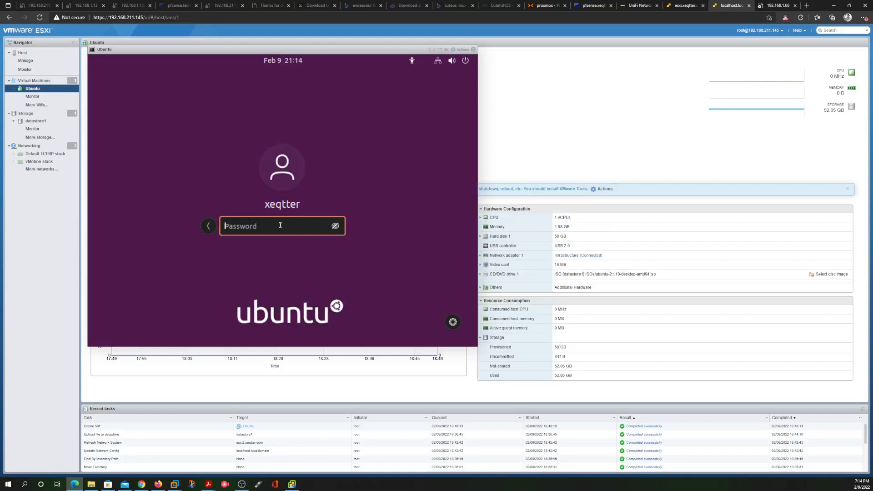
Step: Enter the Ubuntu user's password to log in, then return to the vCenter Server Test console
type("••••")
key("Return")
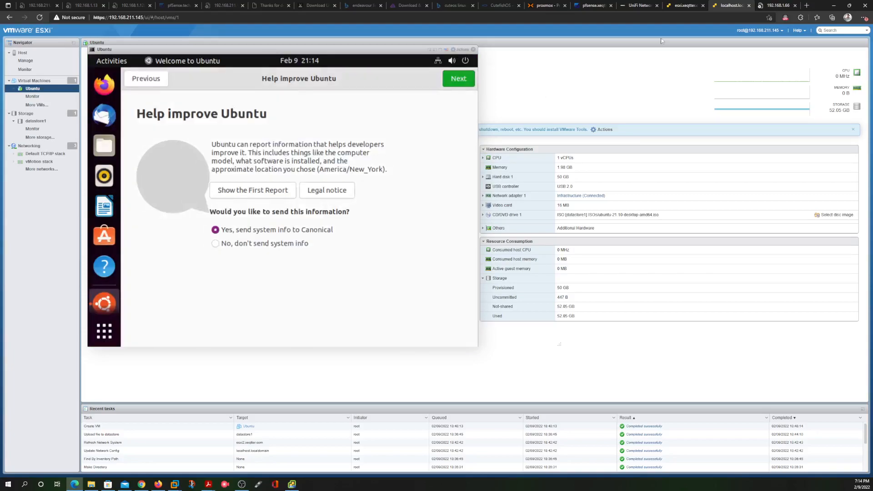
left_click(682, 5)
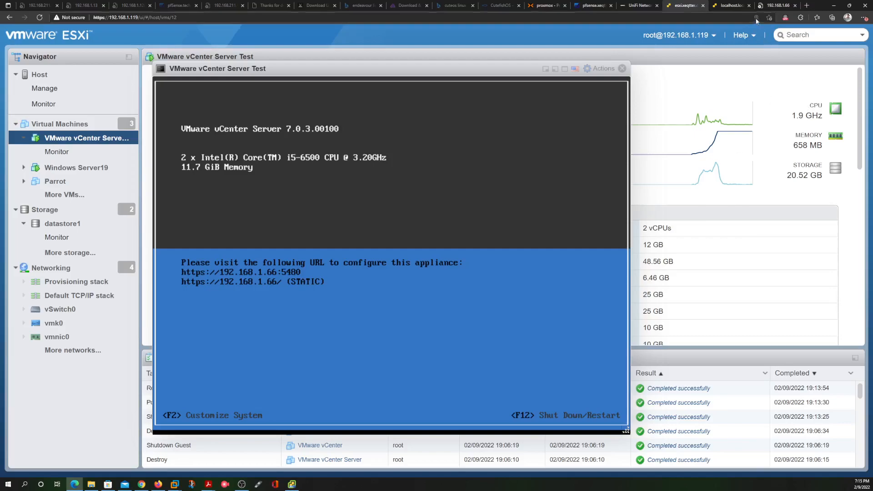
Step: Change the appliance address's port from 5480 to 443 and load it
left_click(780, 6)
left_click(125, 17)
double_click(126, 17)
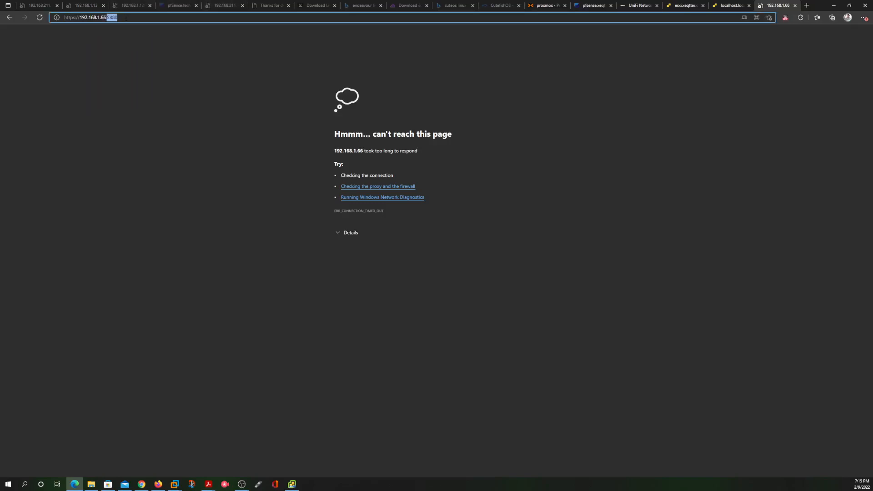
type("443")
key("Return")
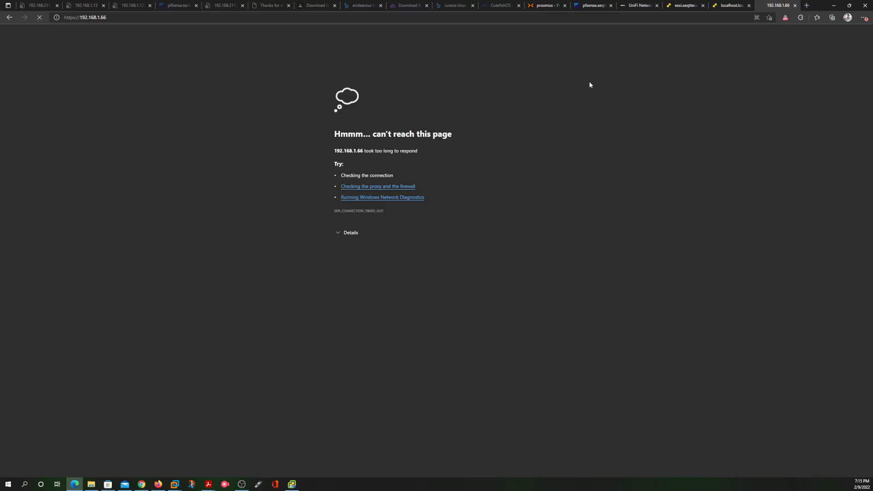
left_click(807, 5)
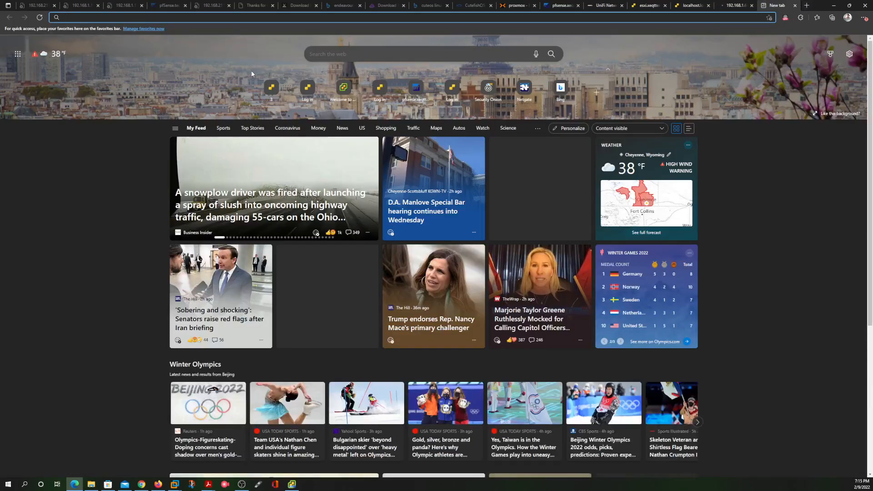
type("http")
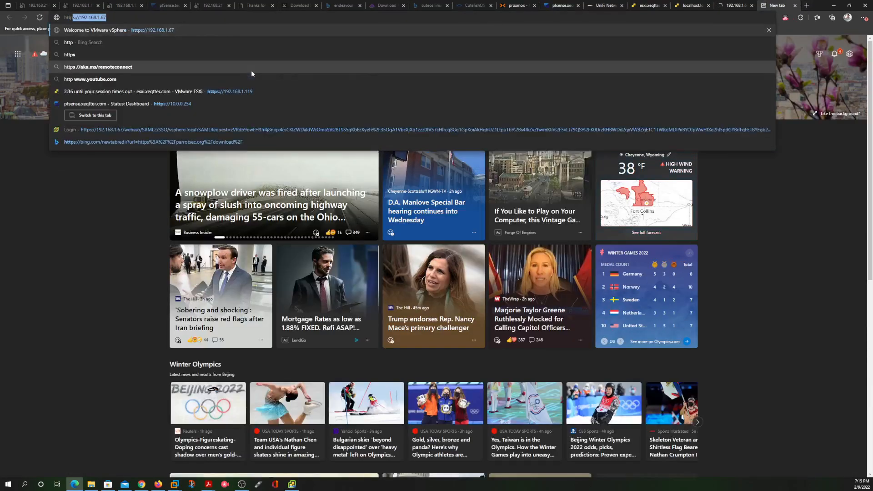
type("s://192.168.1.6")
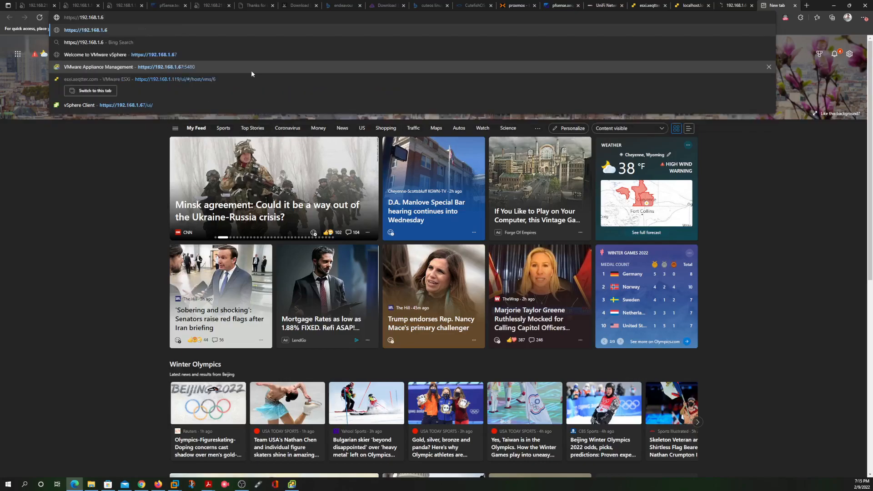
type("6")
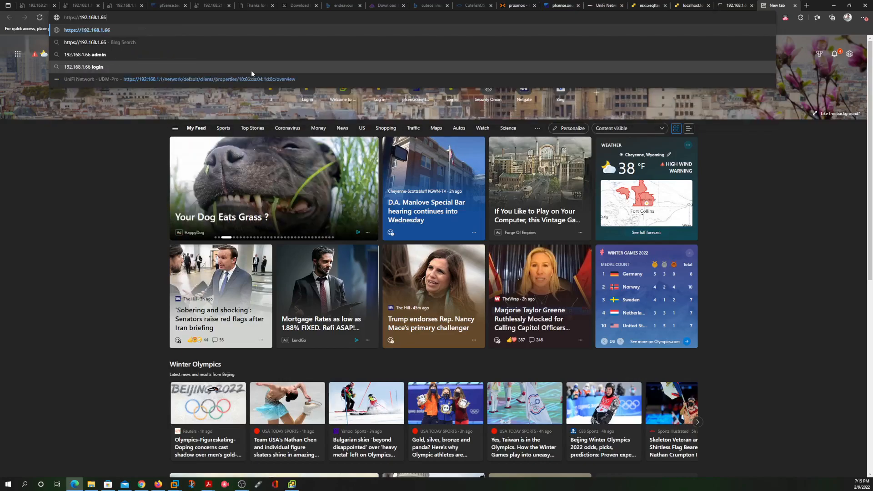
type(":54")
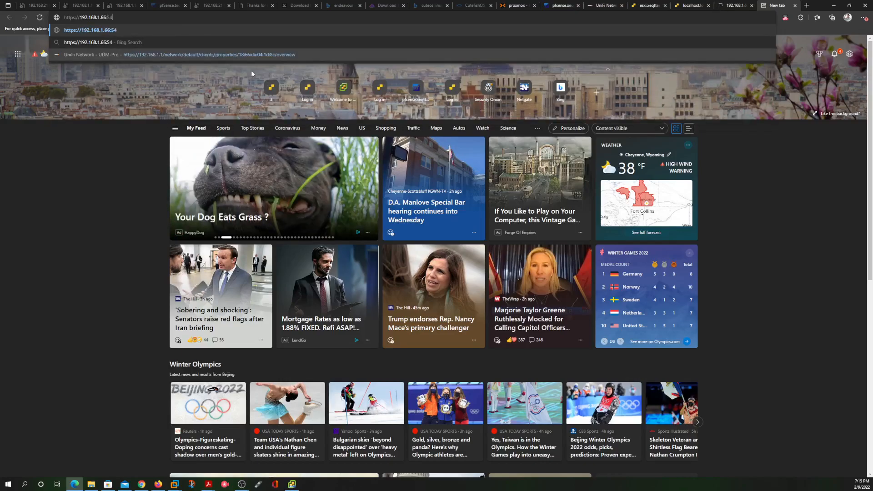
type("80")
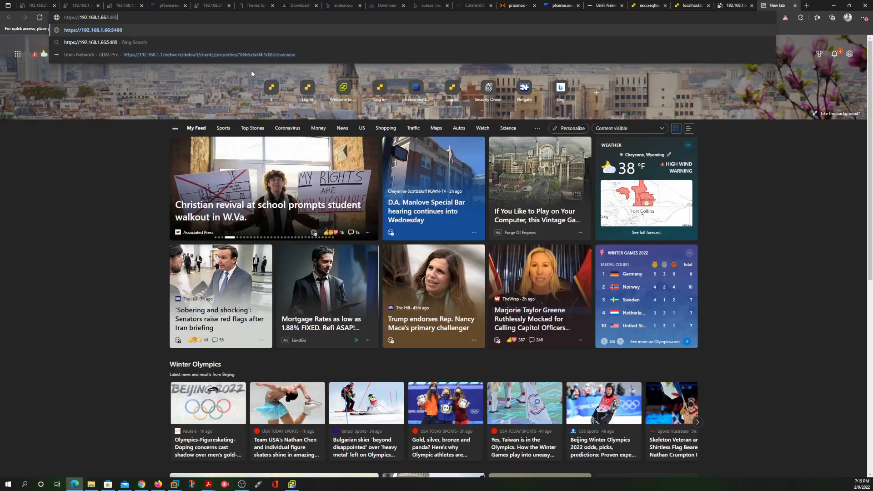
key("Return")
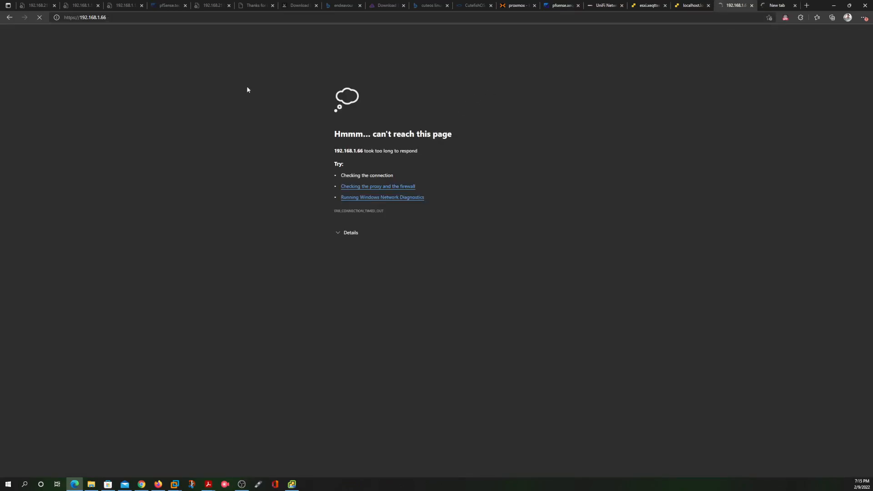
left_click(128, 19)
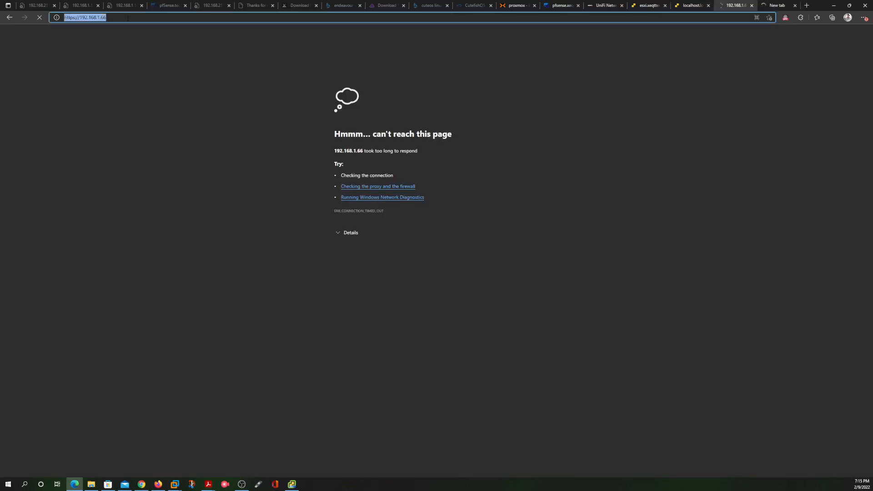
key("Return")
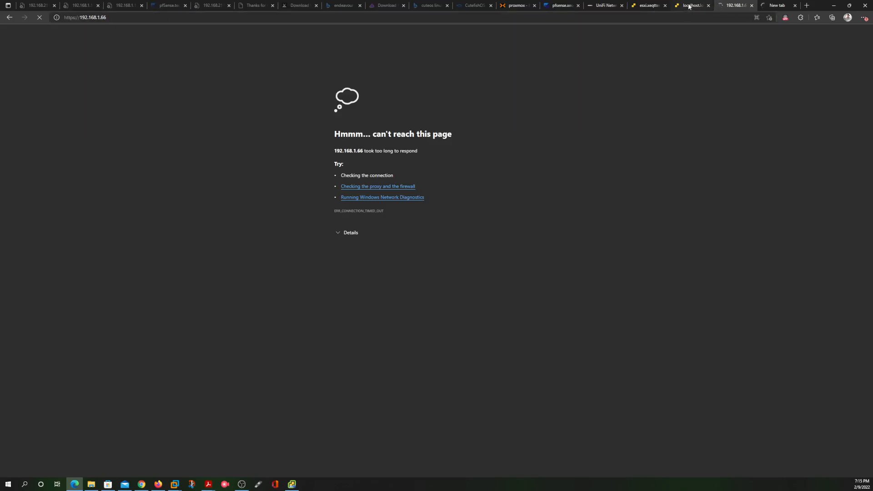
Step: Check the vCenter console, then reload both the 192.168.1.66 and port 5480 tabs
left_click(648, 5)
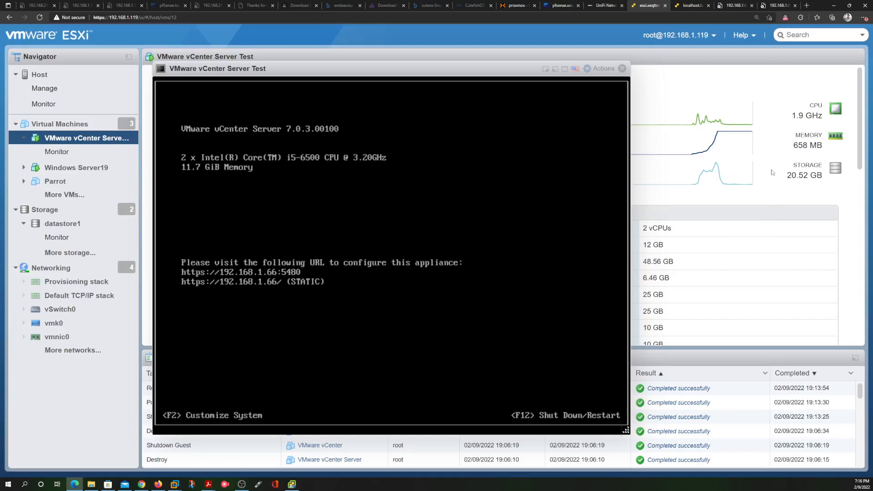
left_click(739, 6)
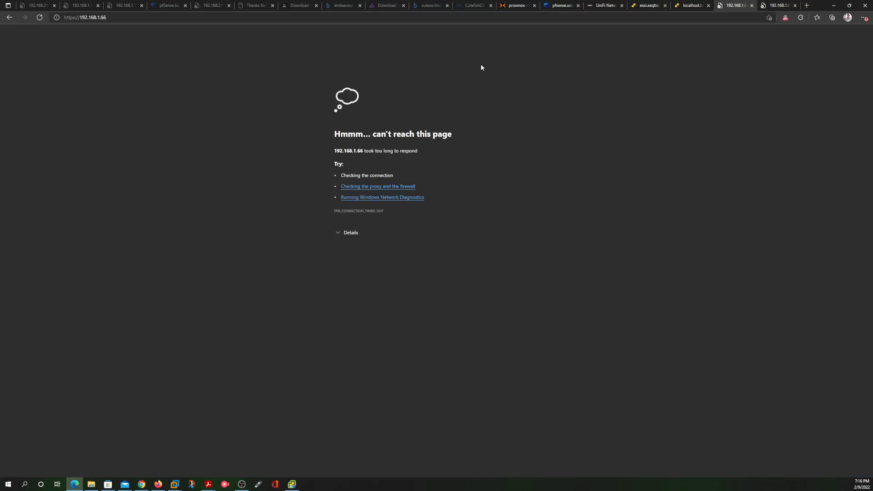
left_click(39, 17)
left_click(775, 10)
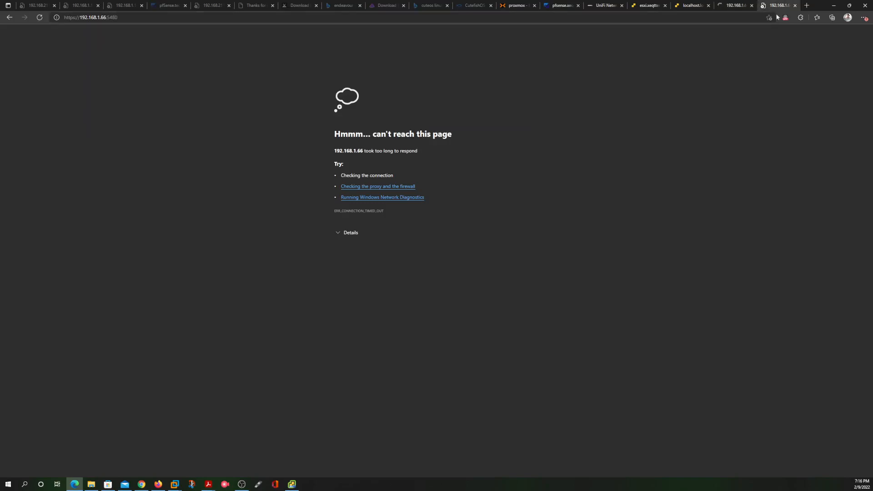
key("F5")
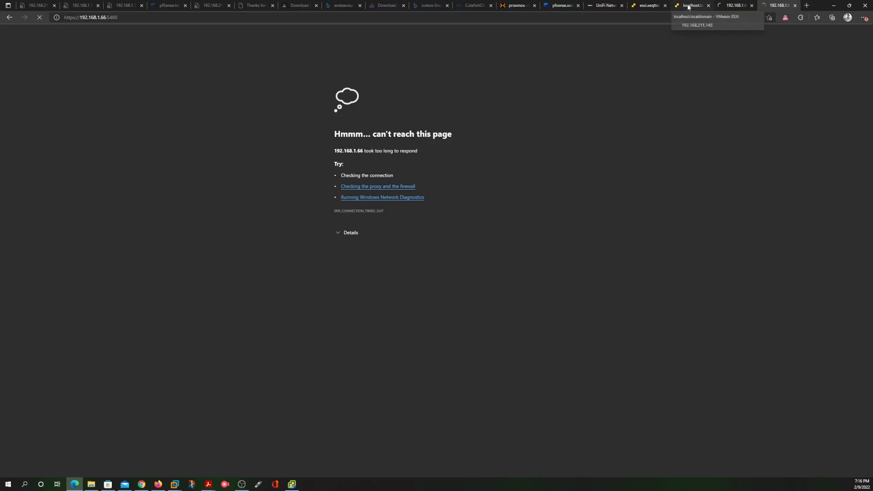
left_click(733, 6)
Step: On the Ubuntu VM's ESXi tab, finish the Ubuntu welcome setup to reach its desktop
left_click(690, 6)
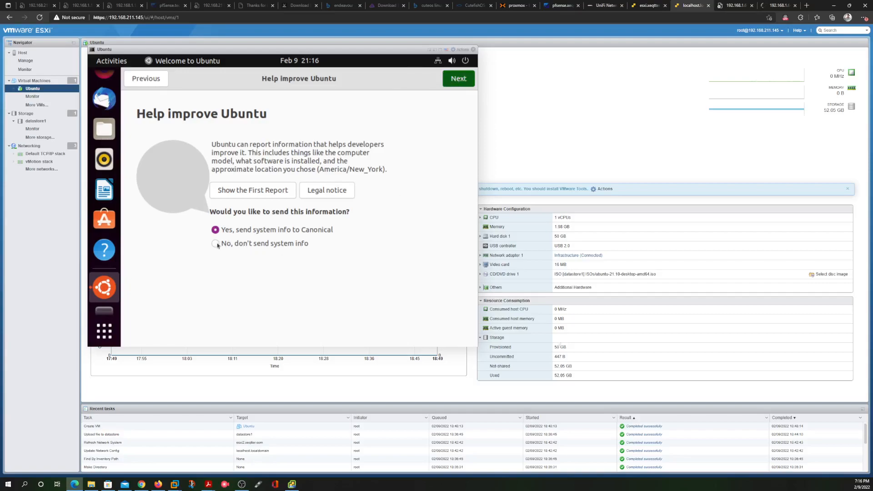
left_click(452, 80)
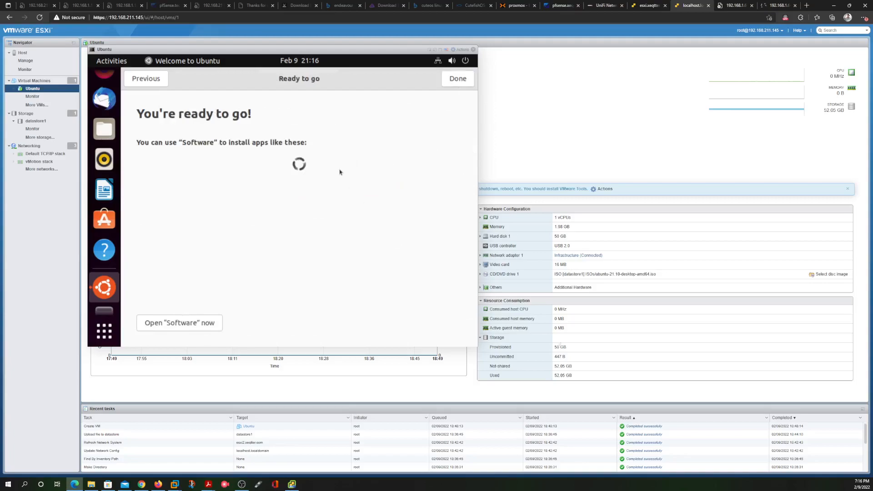
left_click(457, 80)
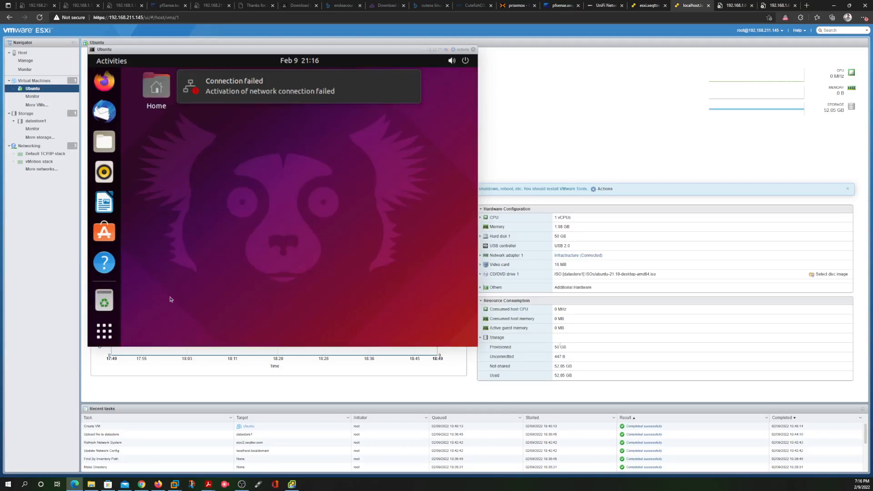
Step: Open and close the Ubuntu guest's Show Applications grid twice
left_click(105, 330)
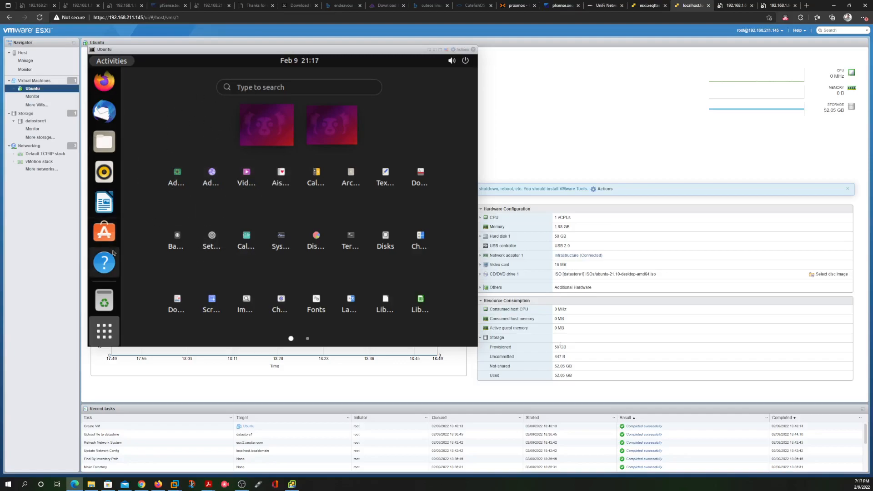
left_click(113, 328)
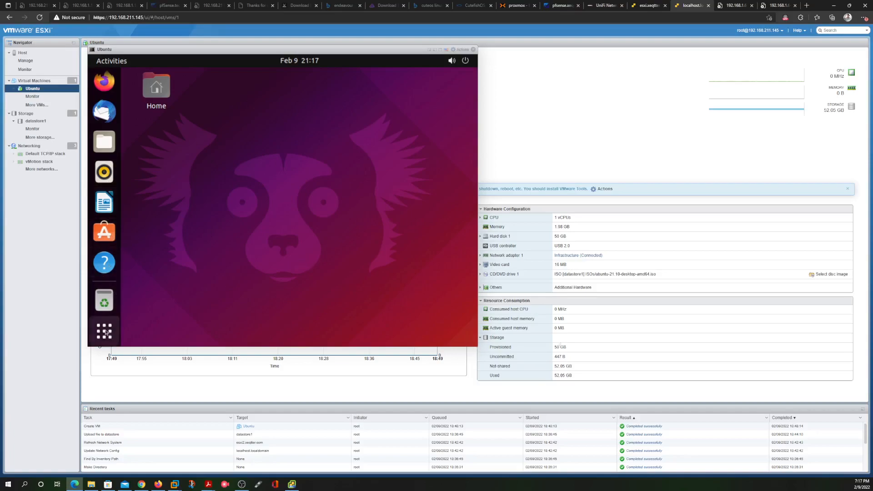
left_click(104, 331)
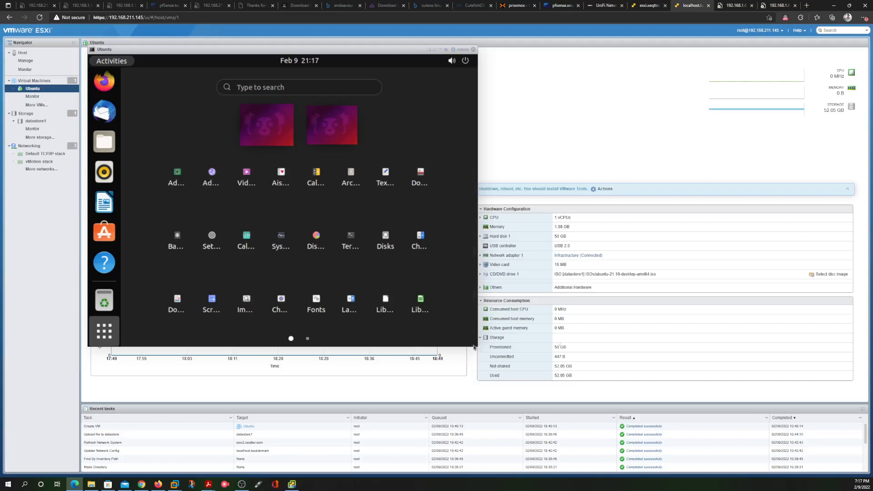
left_click(104, 329)
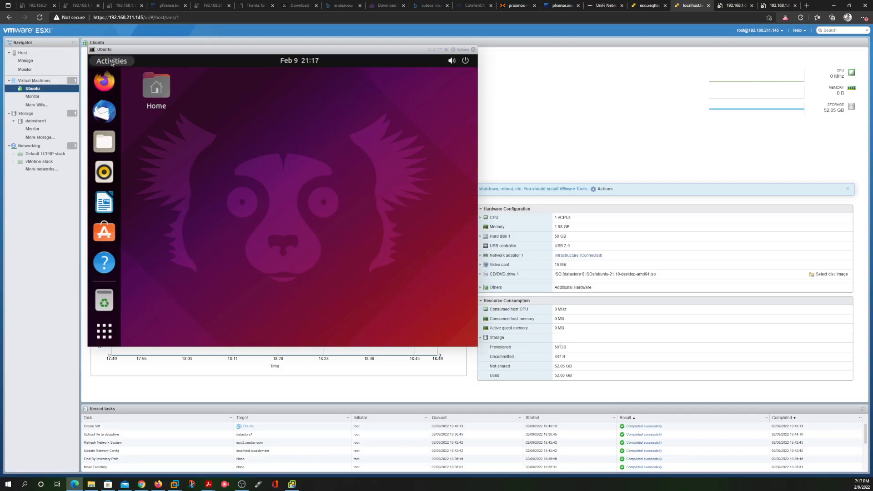
Step: Open the Ubuntu Activities overview, check the calendar panel, then bring up the console's Actions menu
left_click(111, 60)
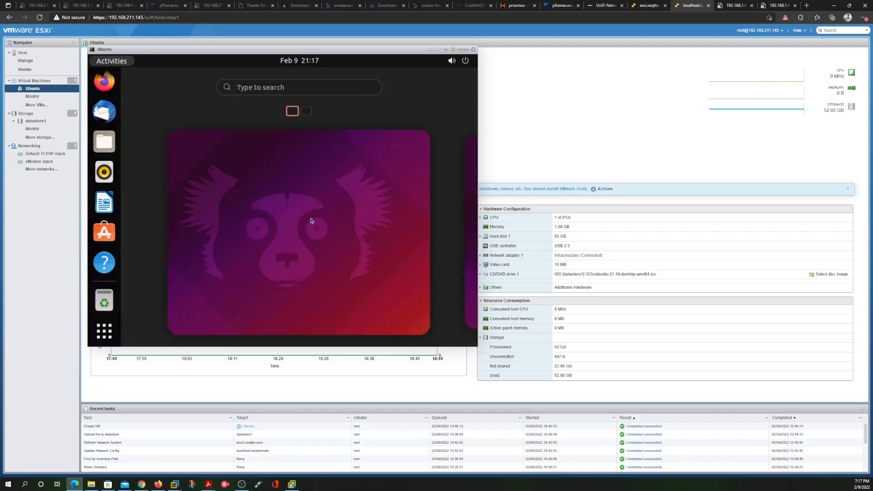
scroll(308, 220, "down", 1)
left_click(299, 59)
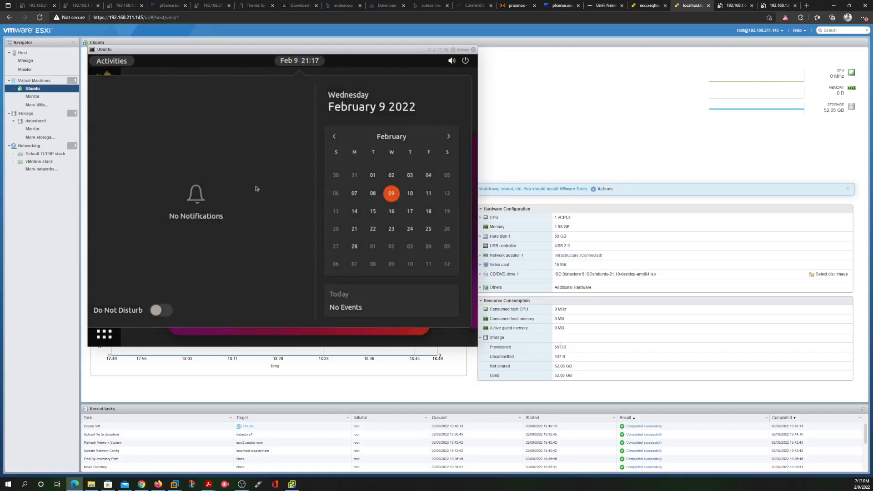
left_click(307, 64)
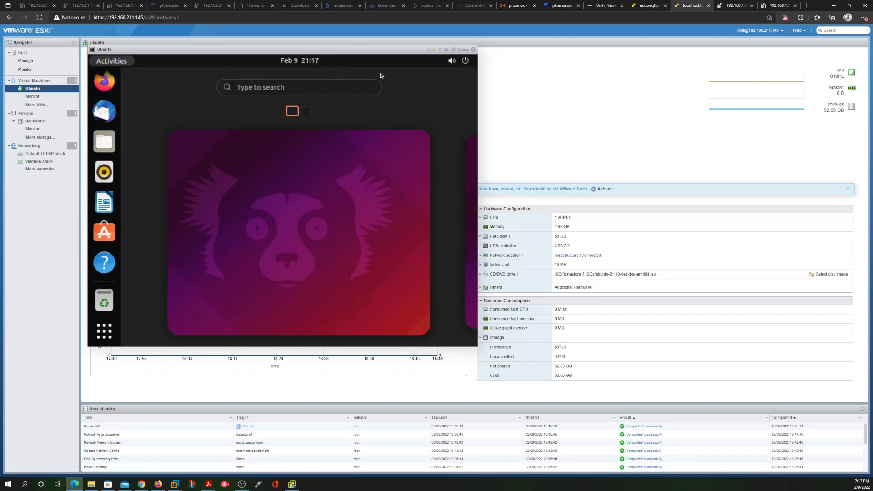
left_click(455, 47)
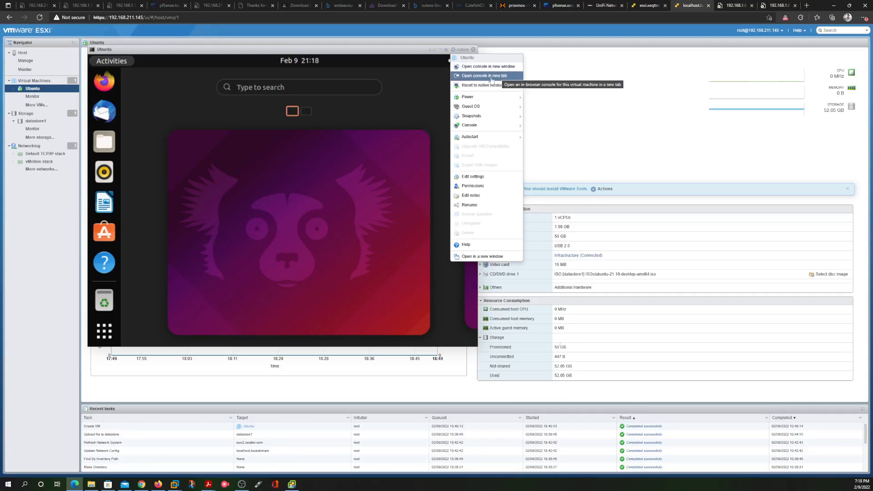
left_click(489, 77)
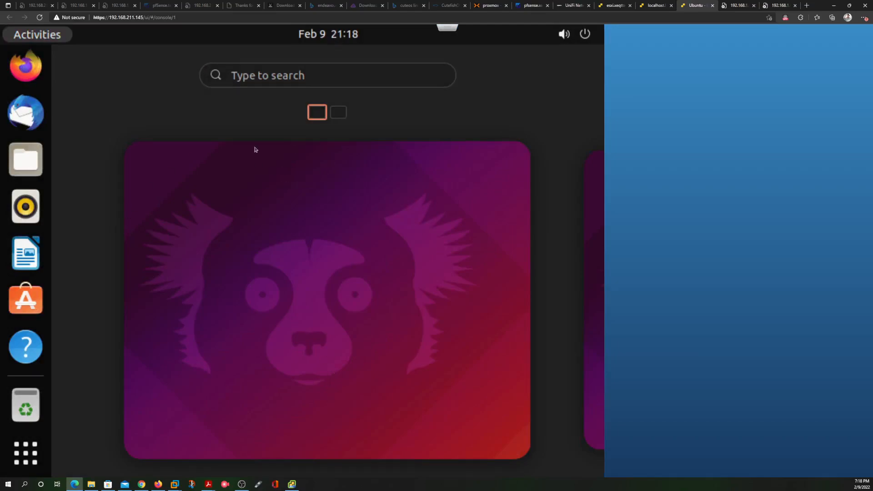
left_click(25, 460)
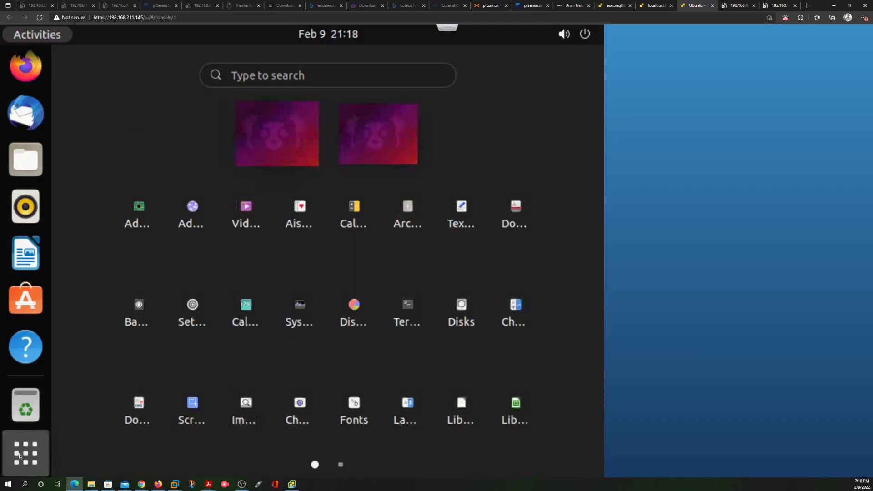
left_click(20, 456)
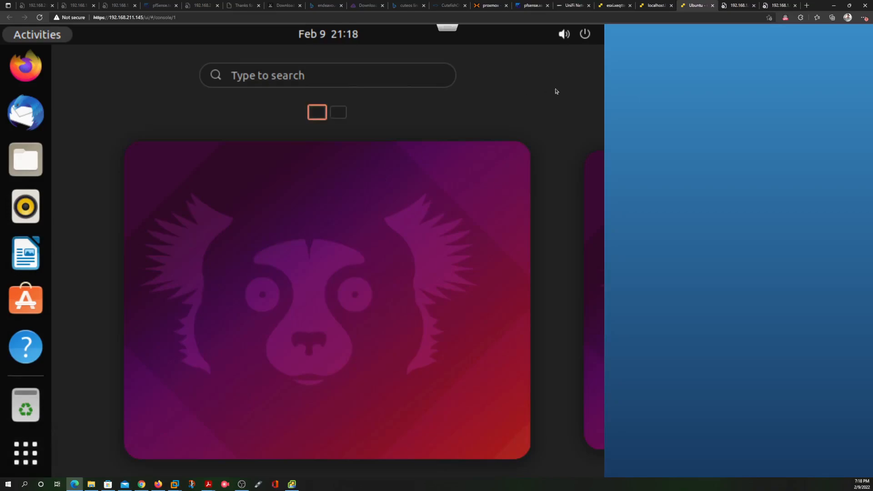
left_click(712, 5)
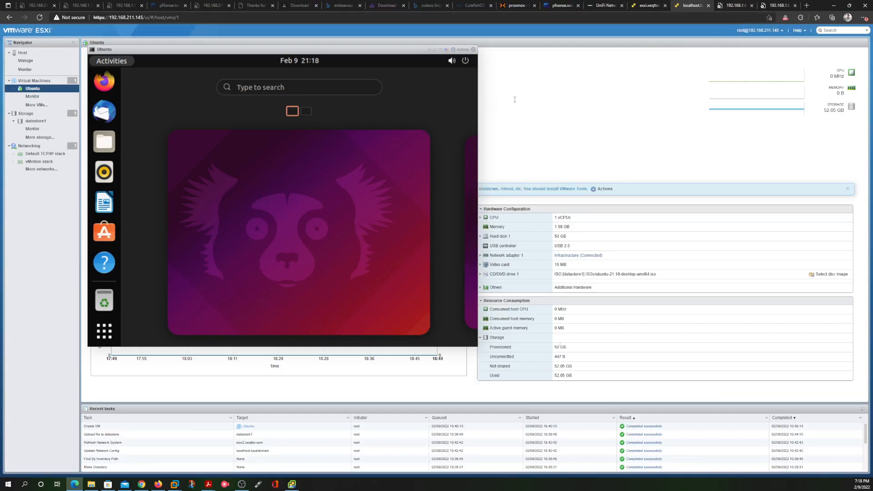
Step: Check the 192.168.1.66 tab, return to the vCenter host's tab, and close the VM's console window
left_click(649, 6)
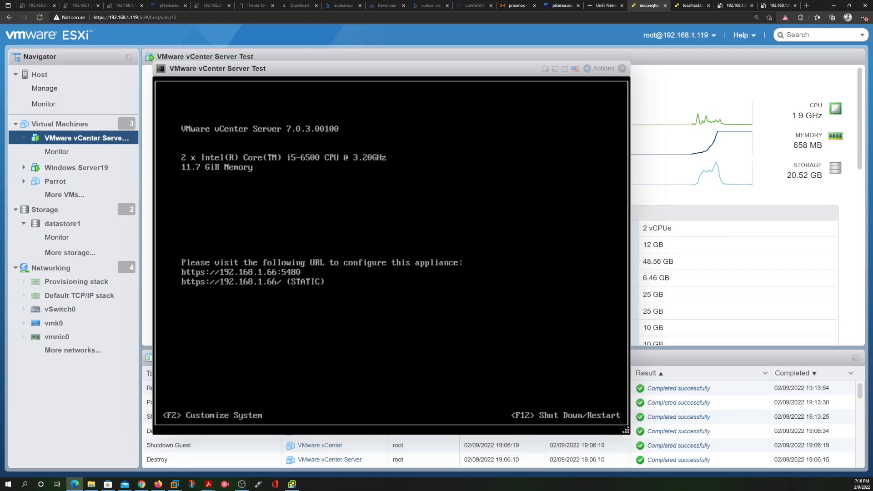
left_click(733, 6)
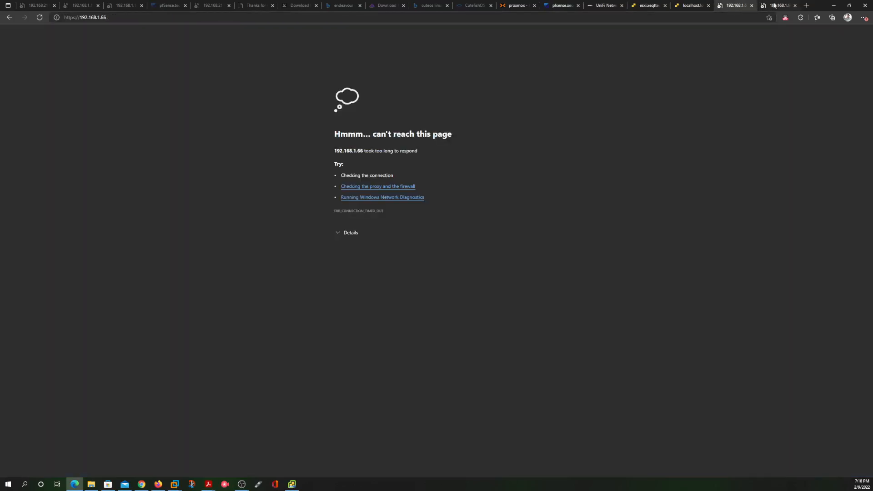
left_click(692, 5)
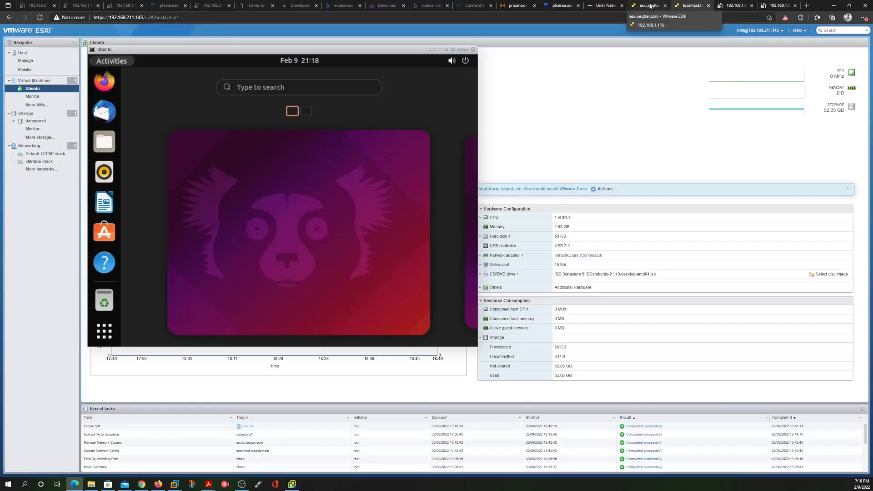
left_click(650, 6)
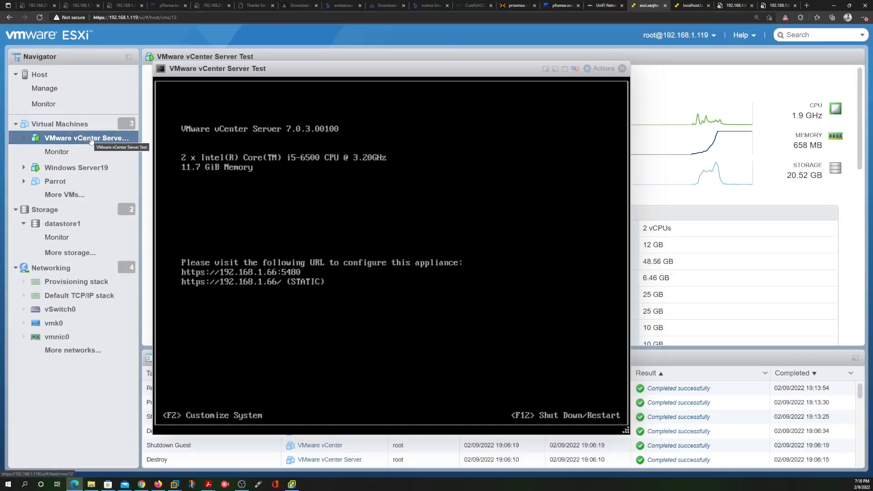
left_click(622, 68)
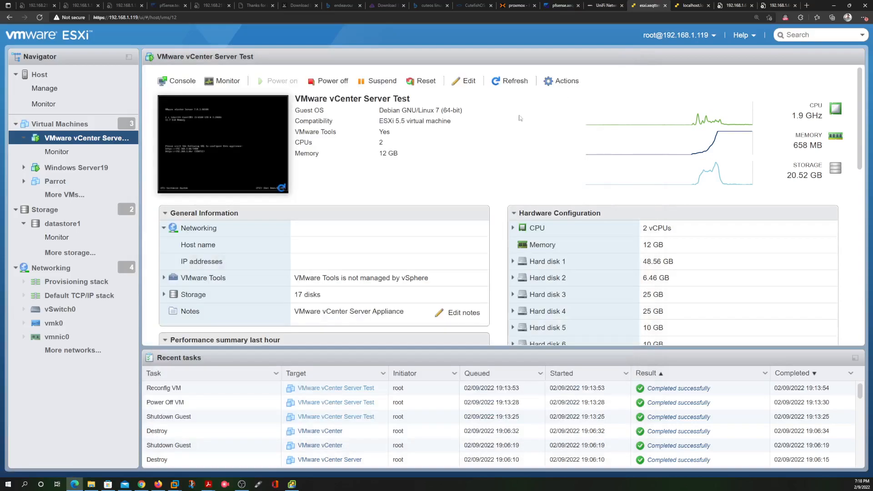
Step: Power off vCenter Server Test, reopen it from Virtual Machines, power it back on and view its console
left_click(332, 81)
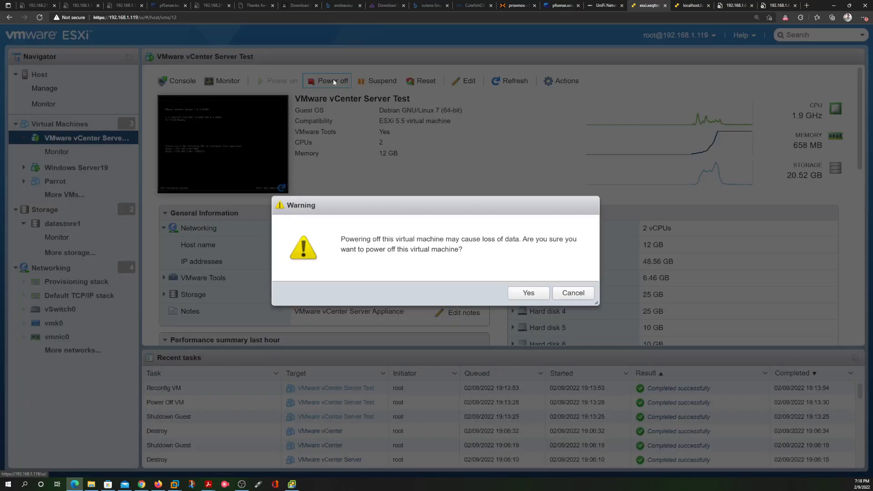
left_click(527, 293)
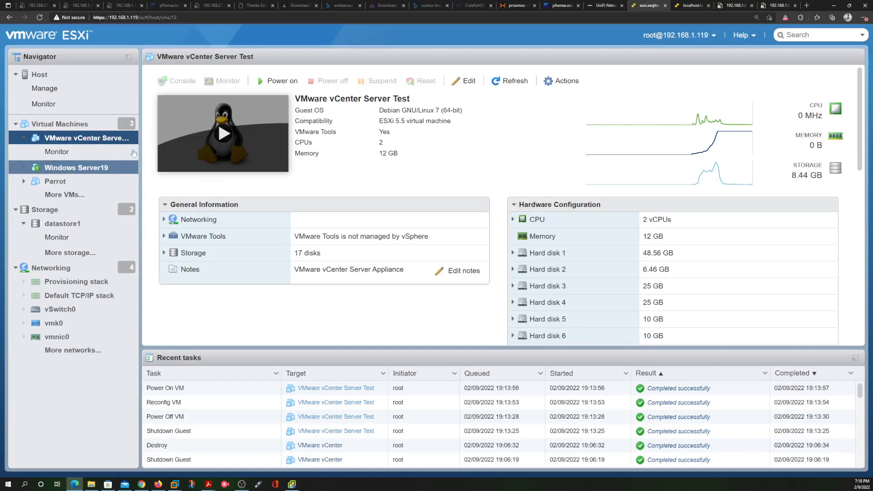
left_click(69, 124)
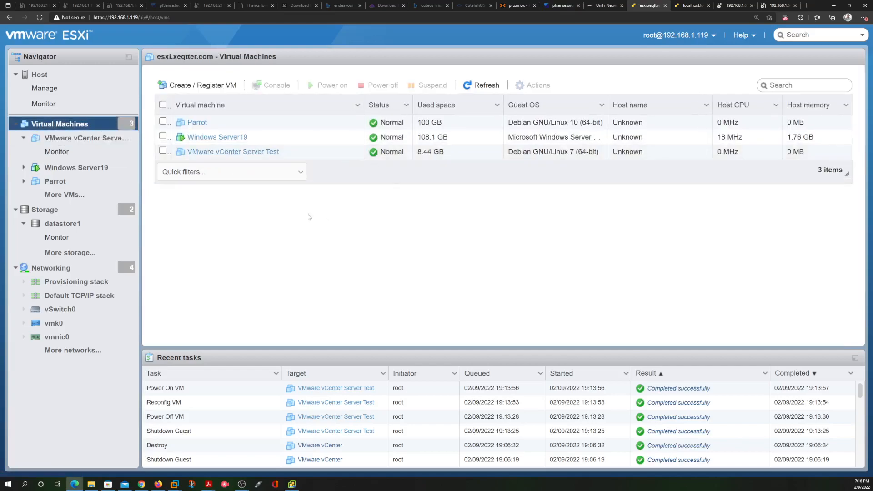
left_click(227, 152)
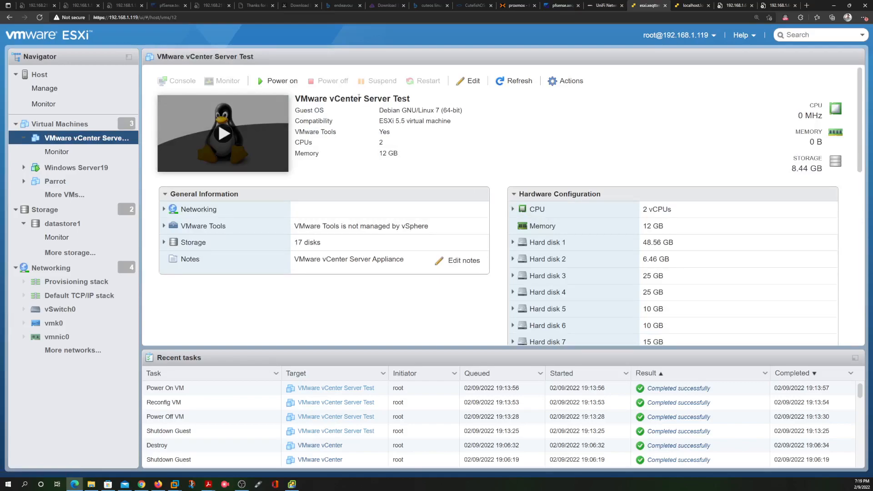
left_click(278, 81)
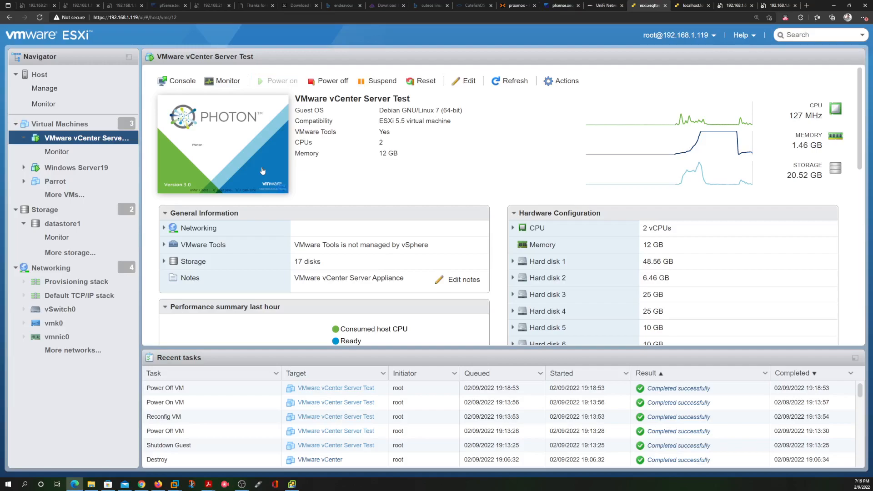
left_click(262, 171)
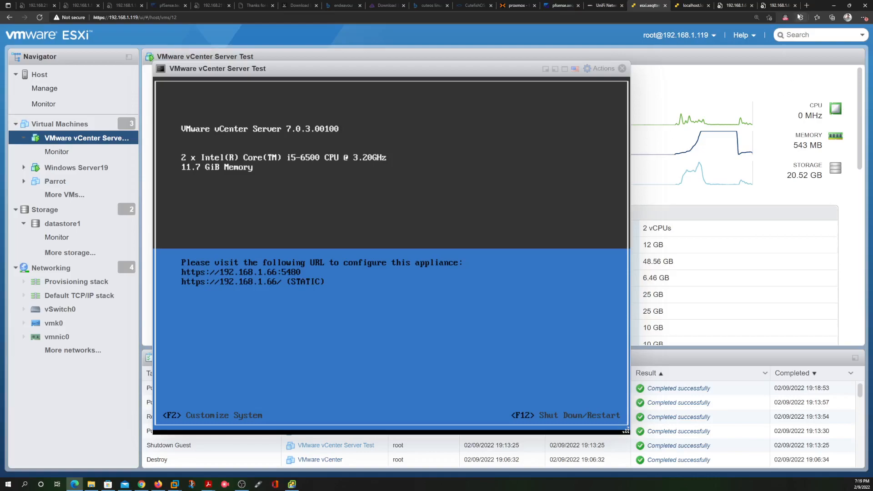
Step: Retry loading the 192.168.1.66 and 192.168.1.66:5480 pages, then return to the vCenter console's host tab
left_click(731, 5)
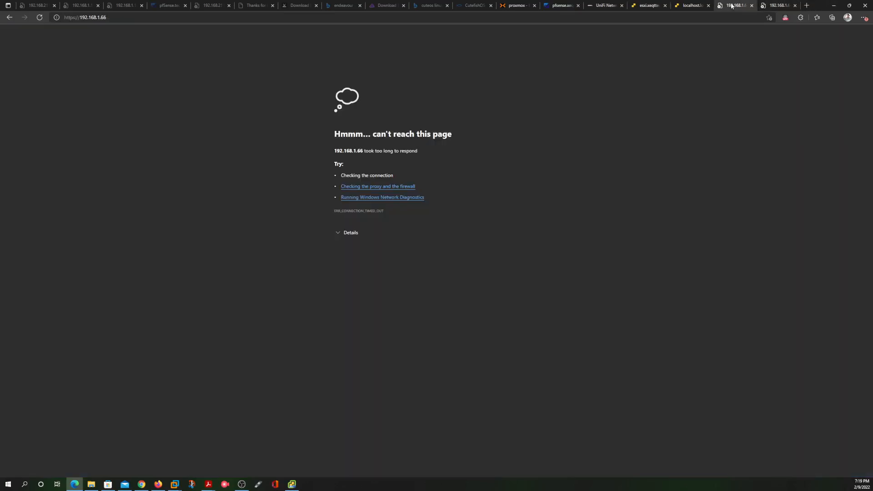
left_click(40, 17)
left_click(779, 6)
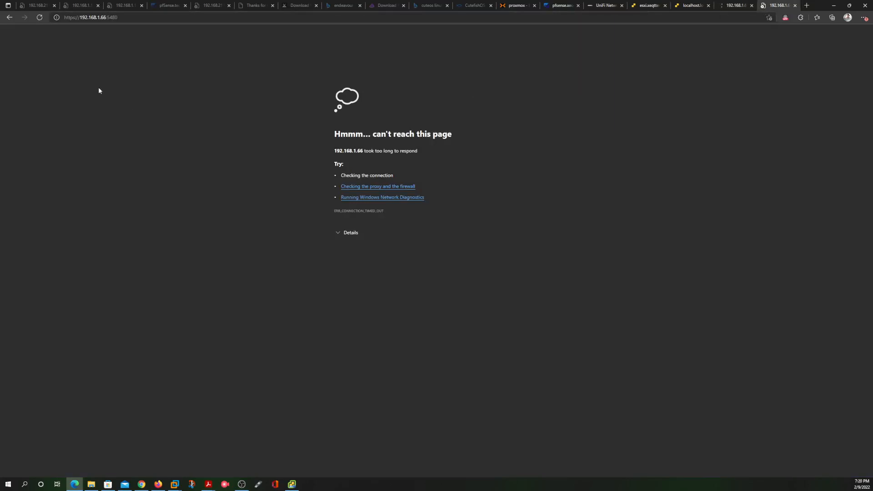
left_click(40, 17)
left_click(731, 6)
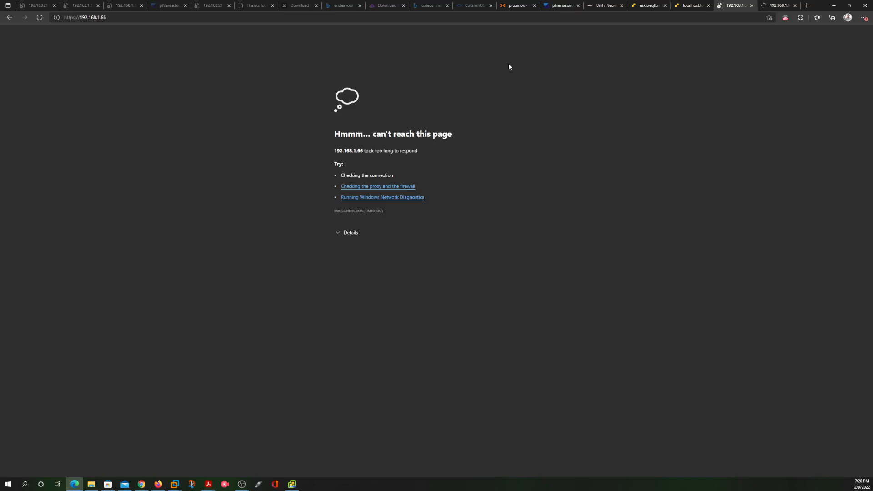
left_click(39, 17)
left_click(778, 6)
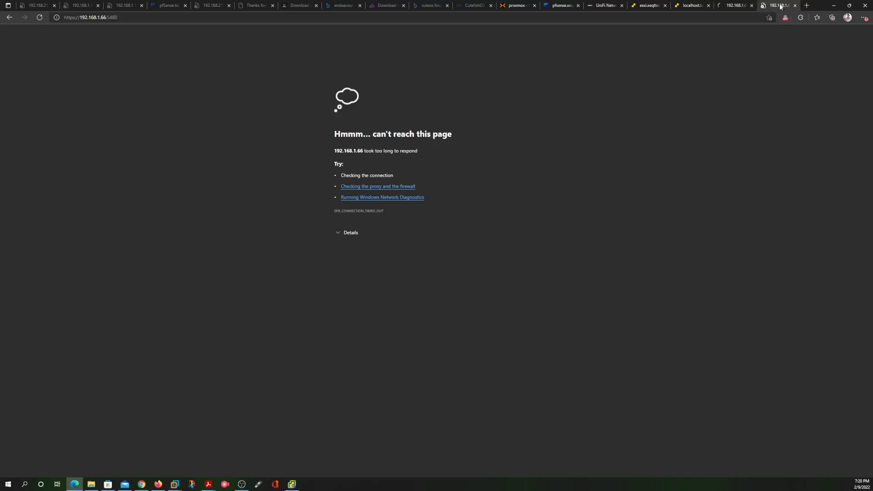
left_click(688, 7)
left_click(649, 6)
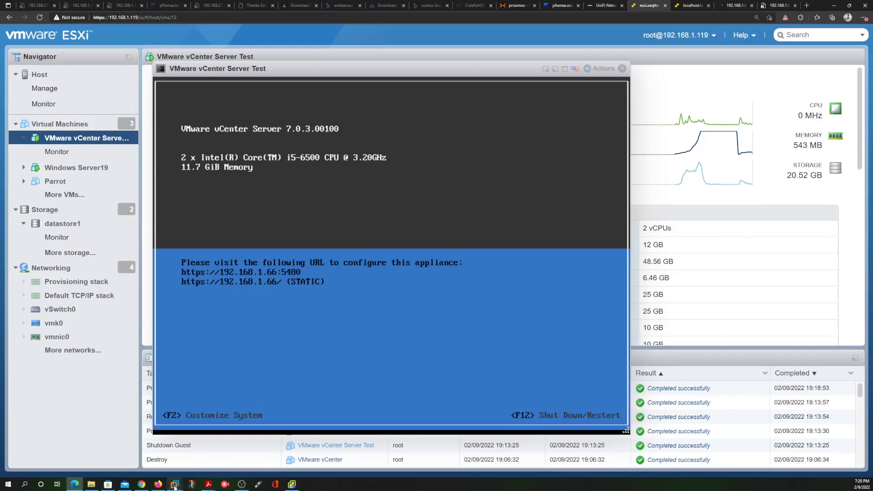
Step: Select the ESXI7 virtual machine in VMware Workstation's Library and power it on
mouse_move(175, 484)
left_click(125, 439)
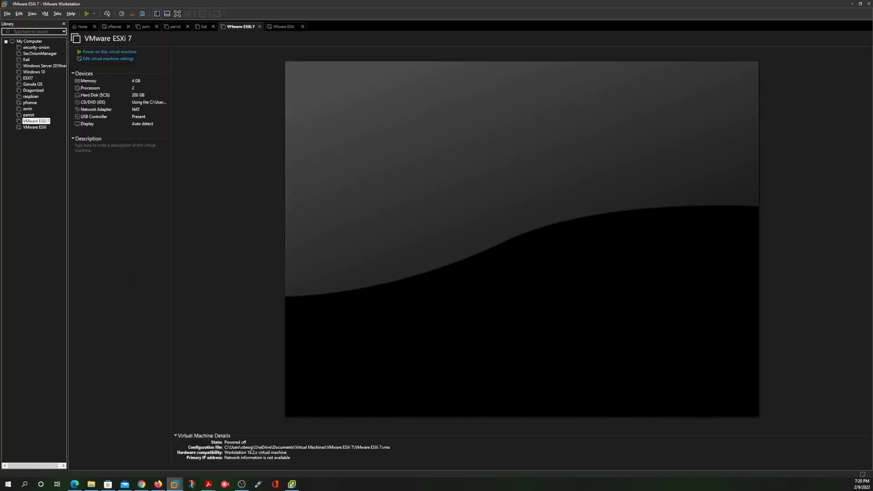
left_click(27, 78)
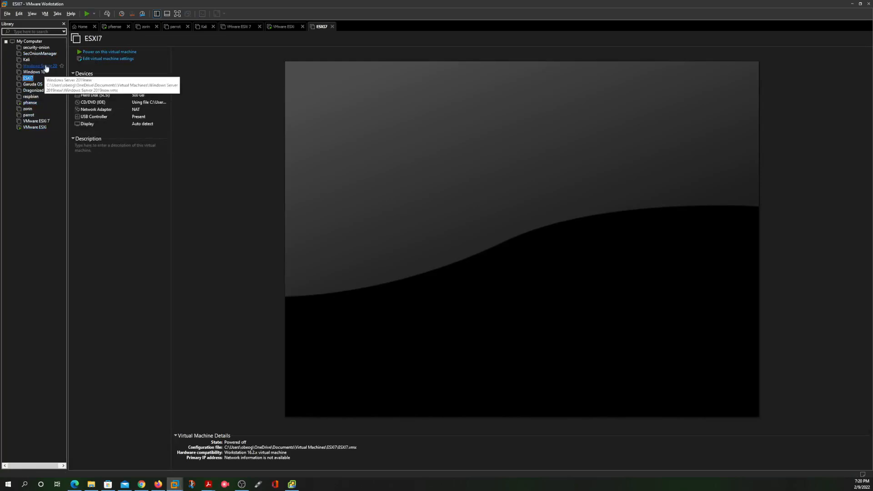
left_click(36, 128)
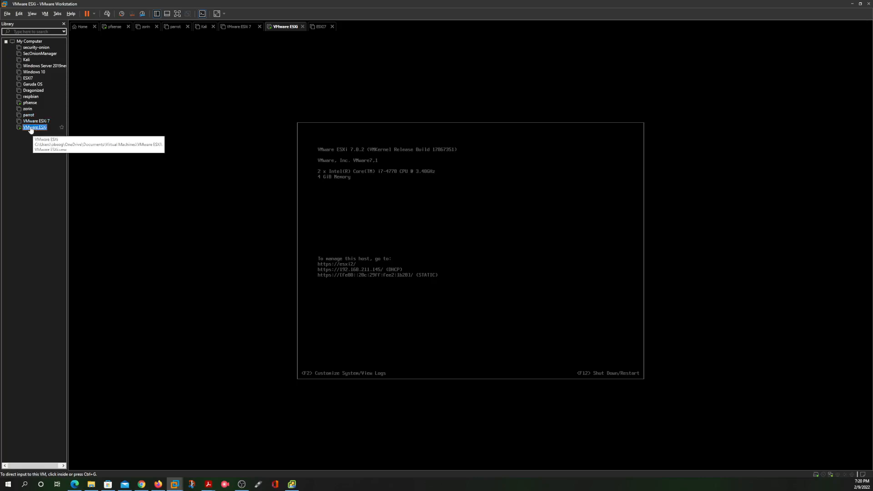
left_click(27, 78)
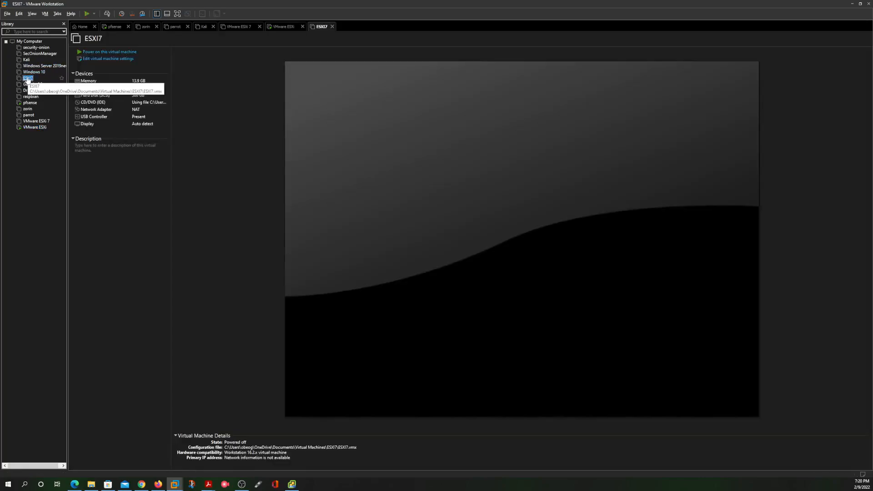
left_click(104, 53)
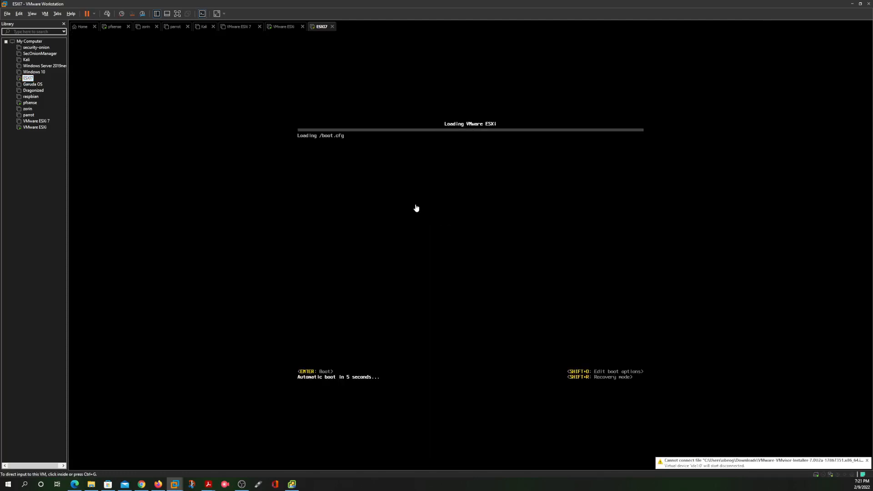
Step: Skip the ESXi boot countdown with Enter, then release input with Ctrl+Alt while ESXi loads
left_click(475, 216)
key("Return")
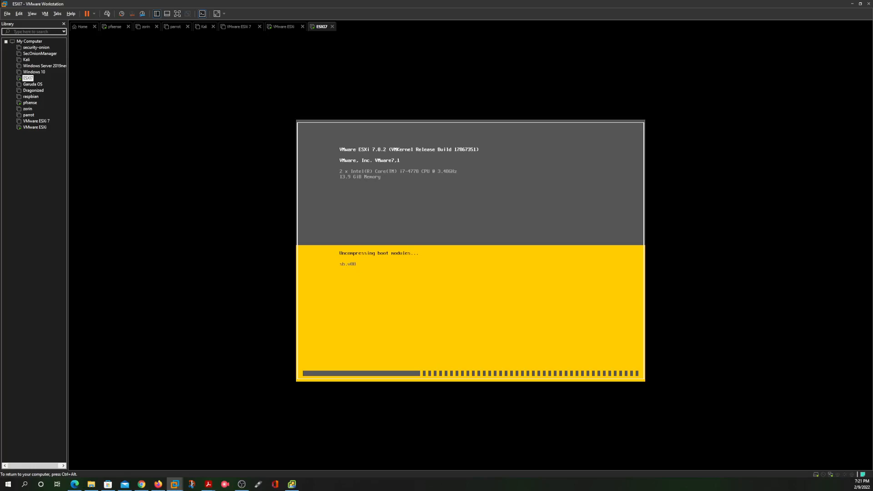
key("ctrl+alt")
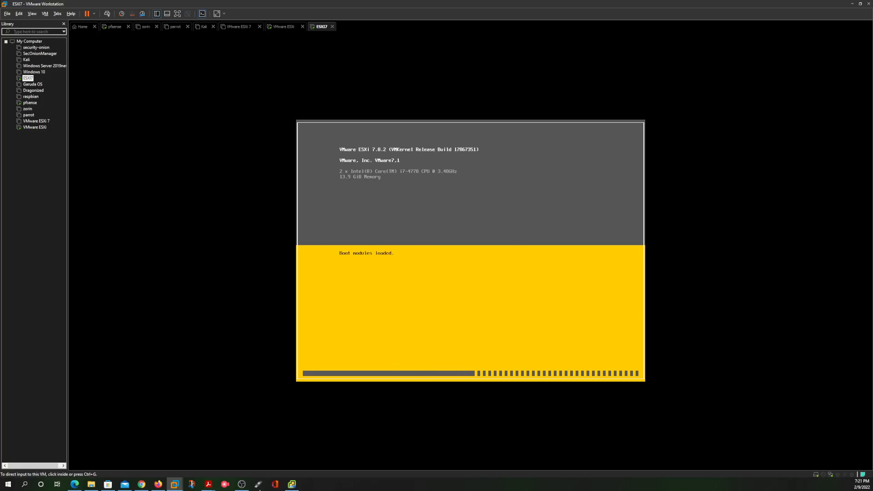
mouse_move(294, 485)
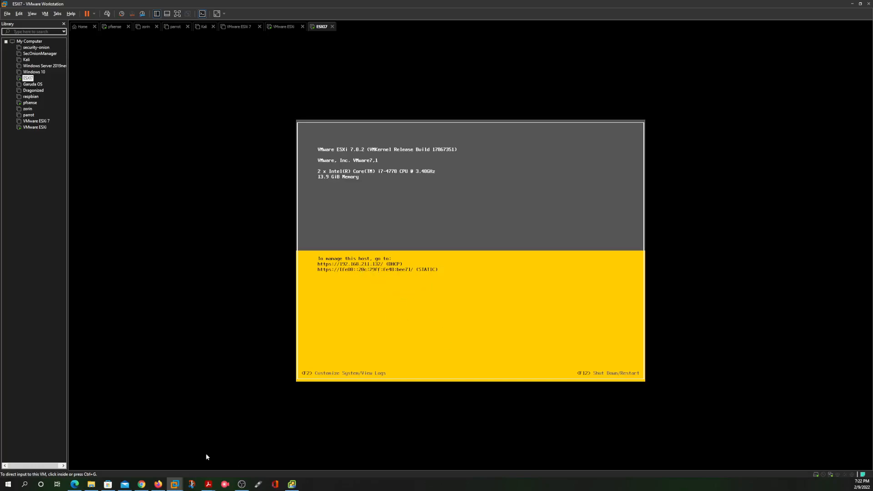
left_click(158, 484)
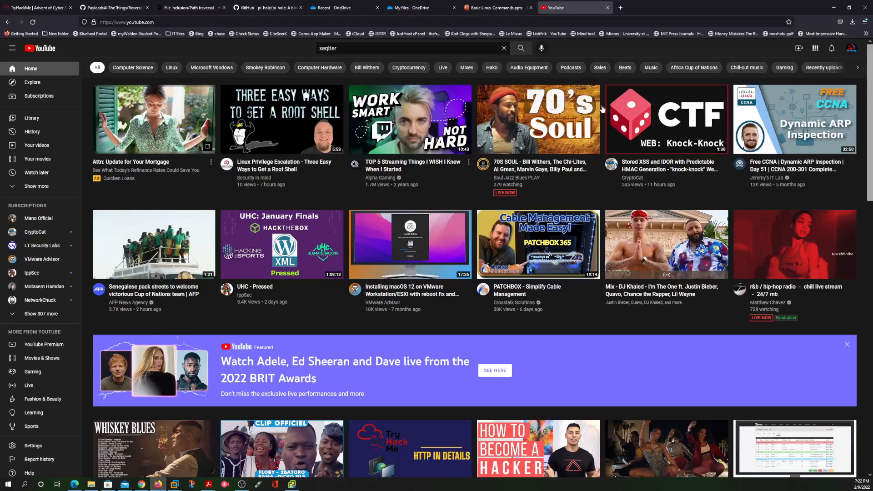
left_click(619, 7)
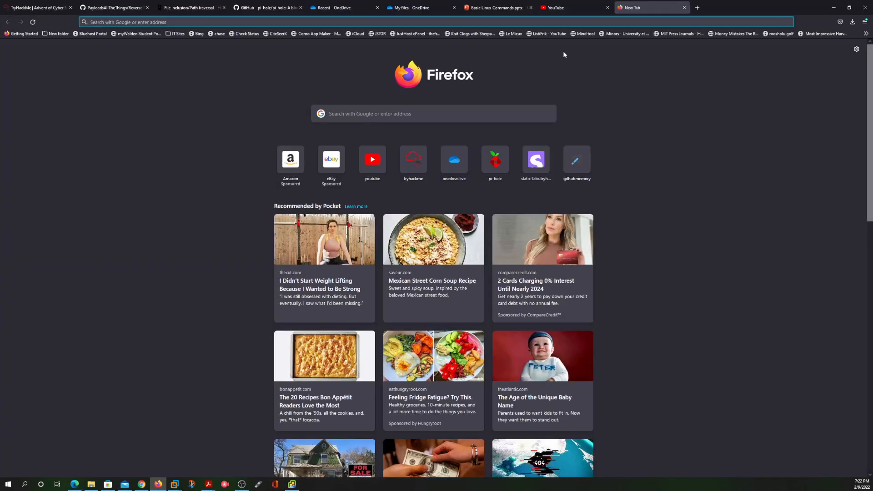
type("htt")
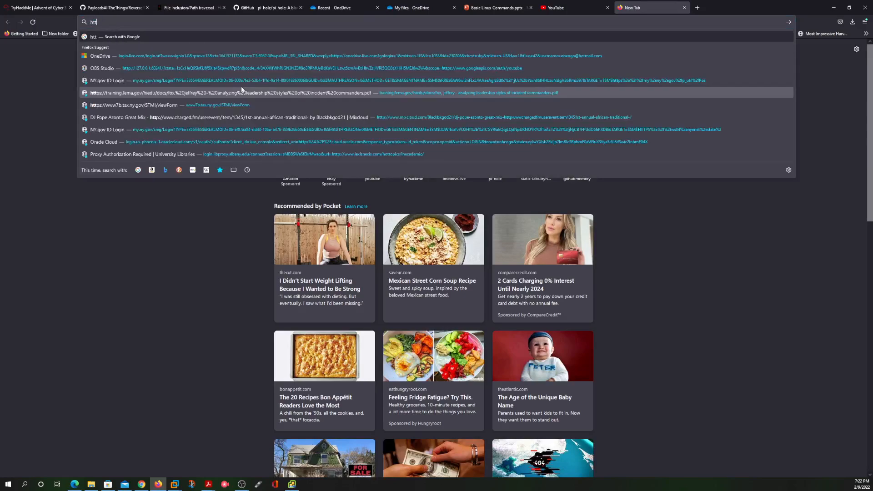
type("ps://192")
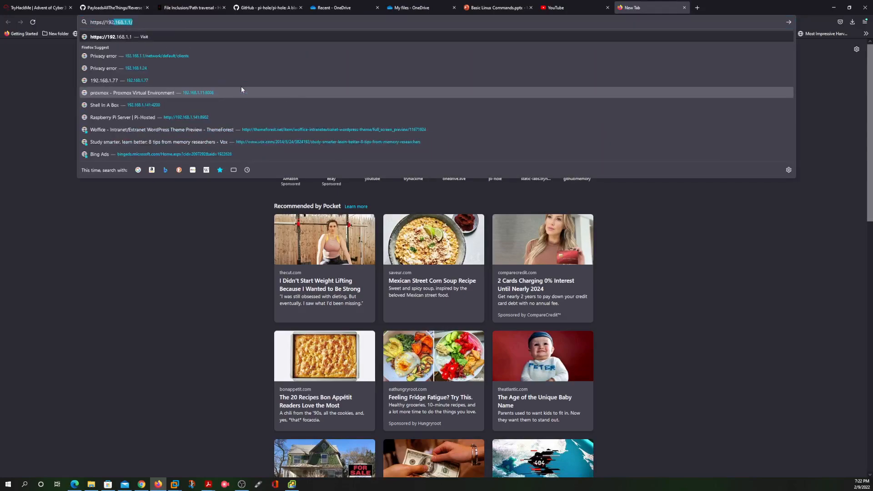
type(".16")
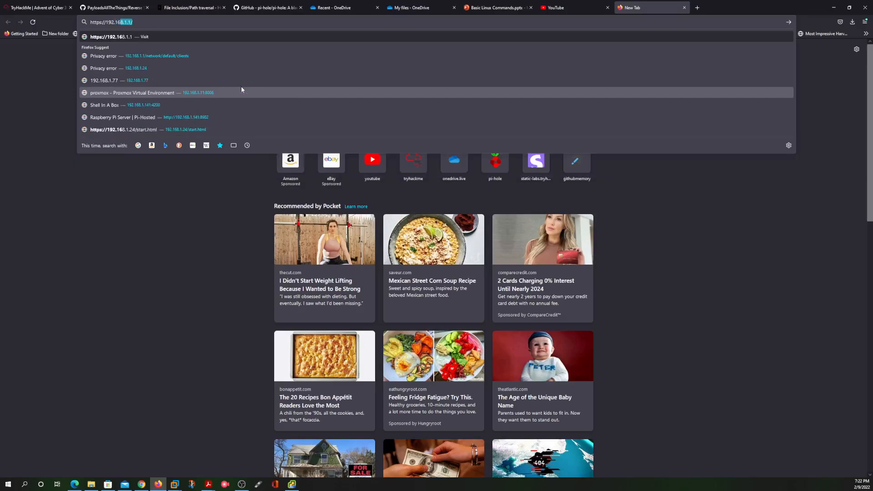
type("8.211.132")
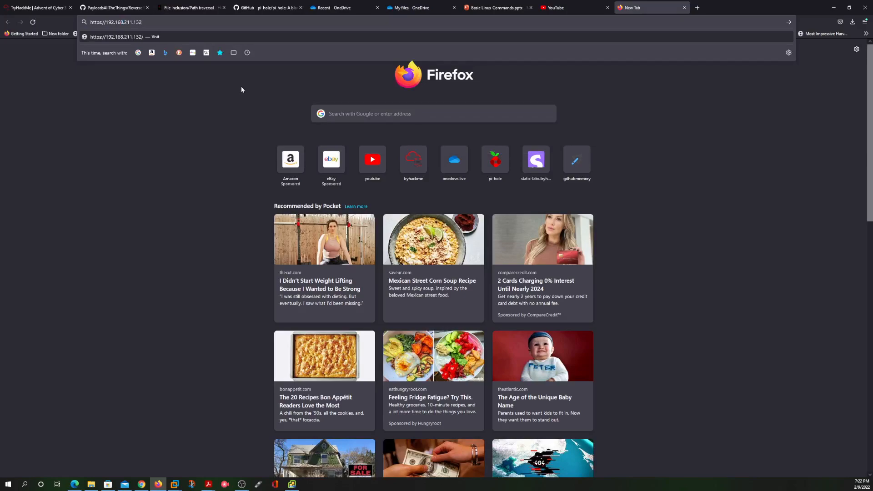
key("Escape")
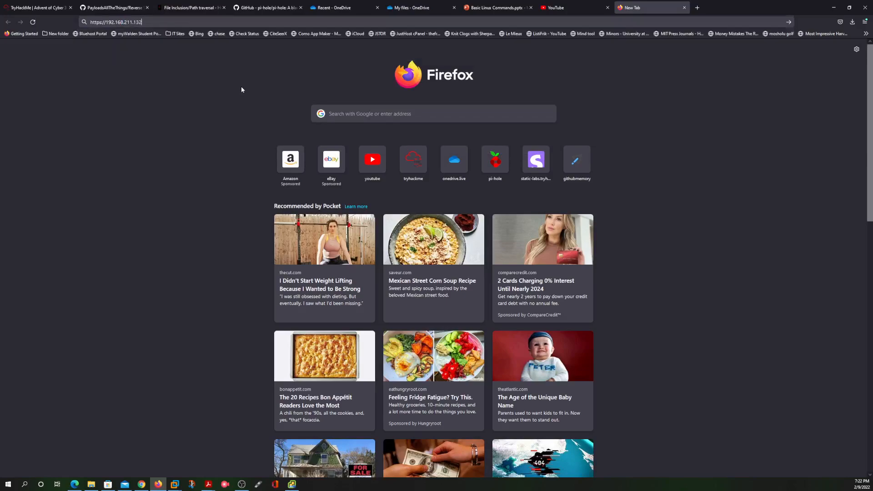
key("Return")
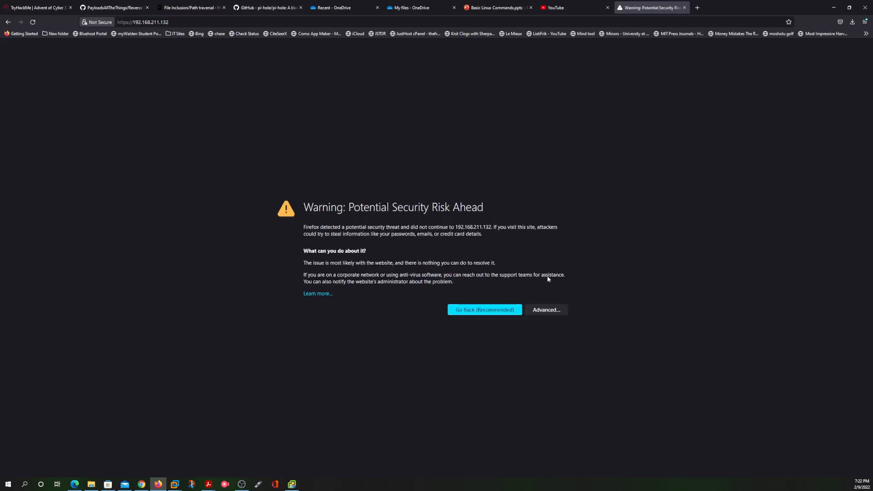
left_click(555, 310)
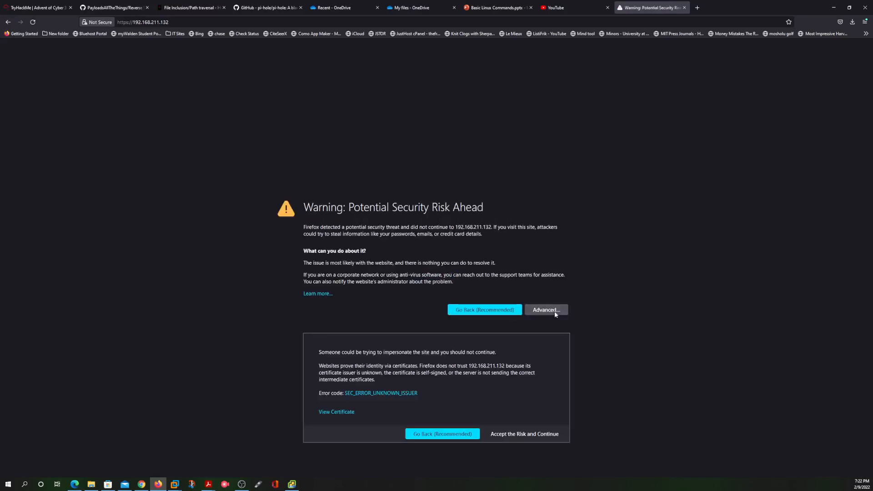
left_click(534, 436)
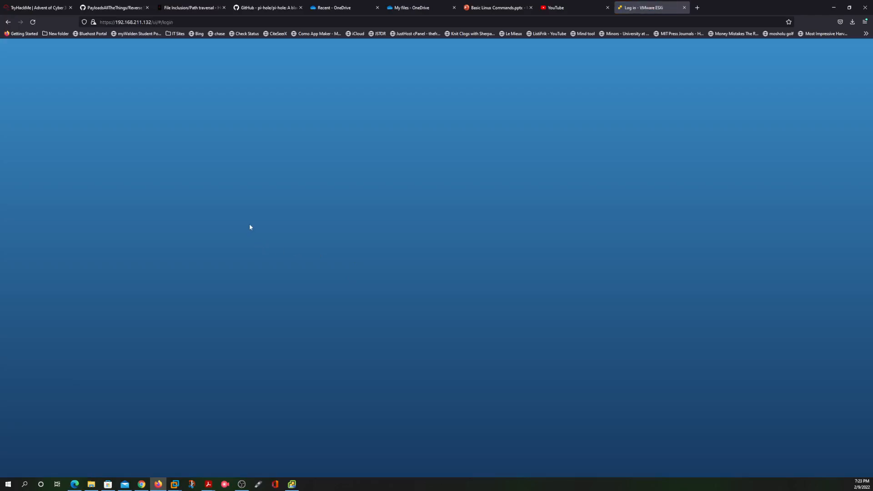
Step: Sign in as root with the account password and decline saving the login in Firefox
type("root")
left_click(75, 167)
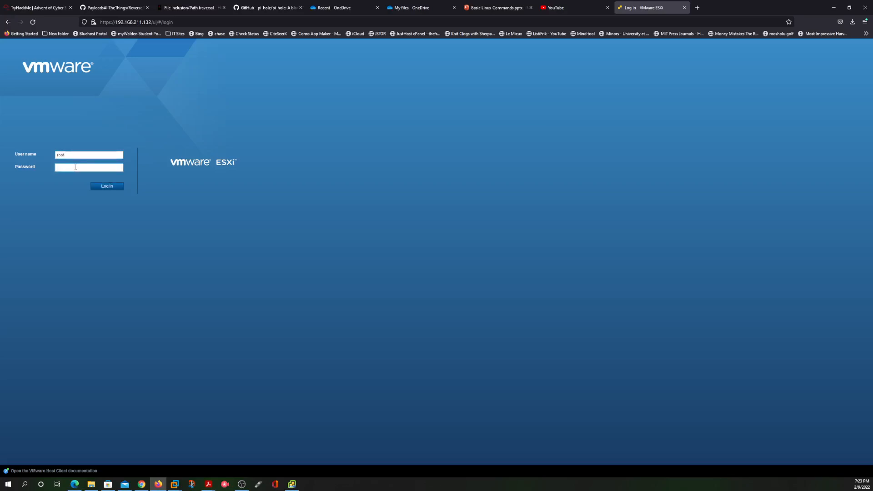
type("••••••")
key("Return")
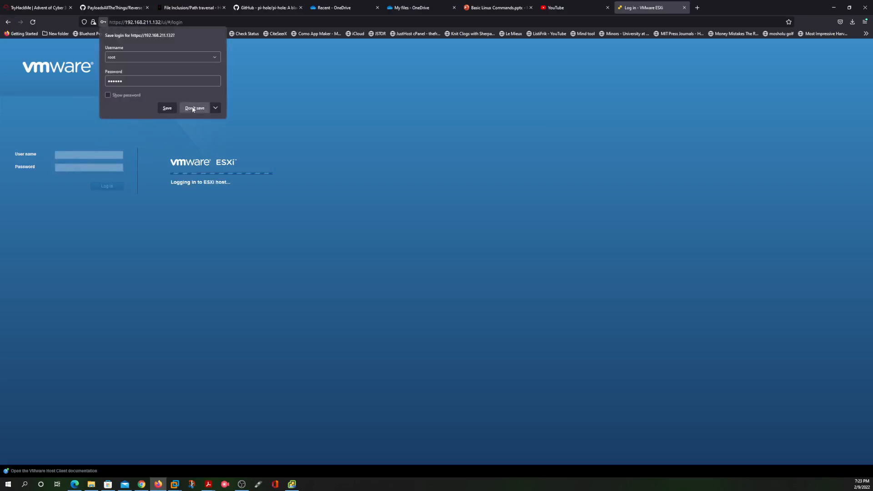
left_click(193, 108)
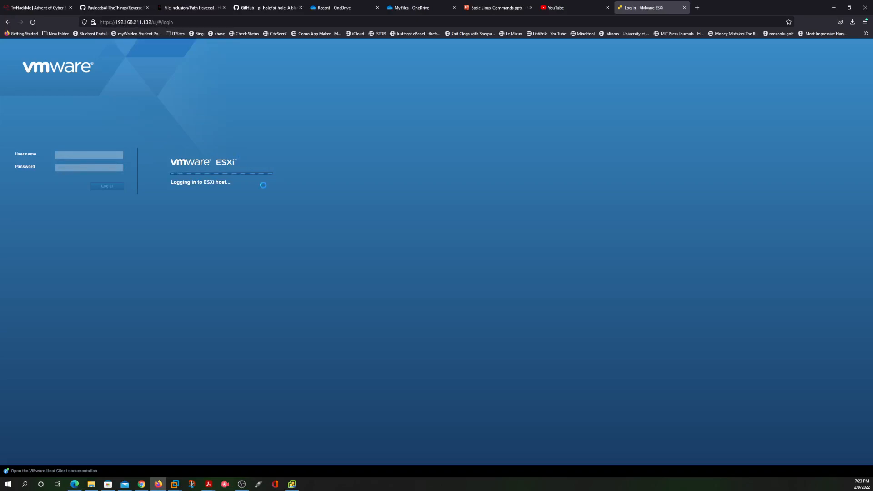
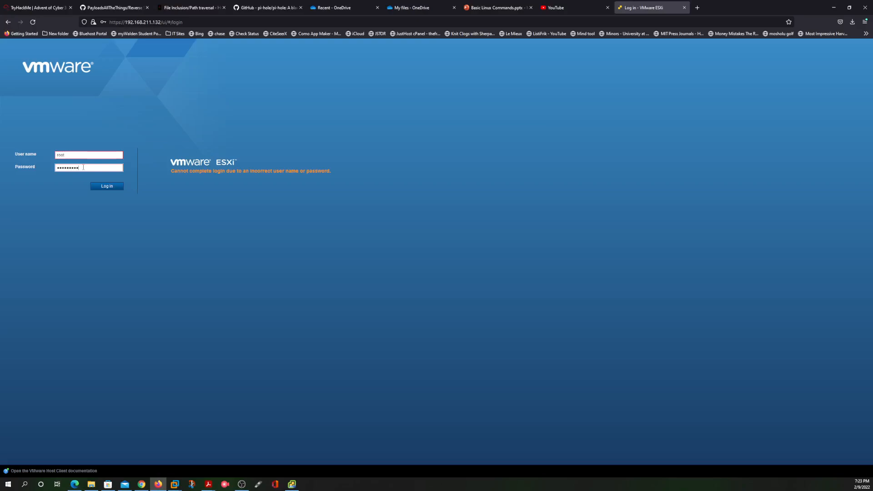
Step: Finish the root sign-in, open VMware vCenter Server under Virtual Machines, and power it on
key("Return")
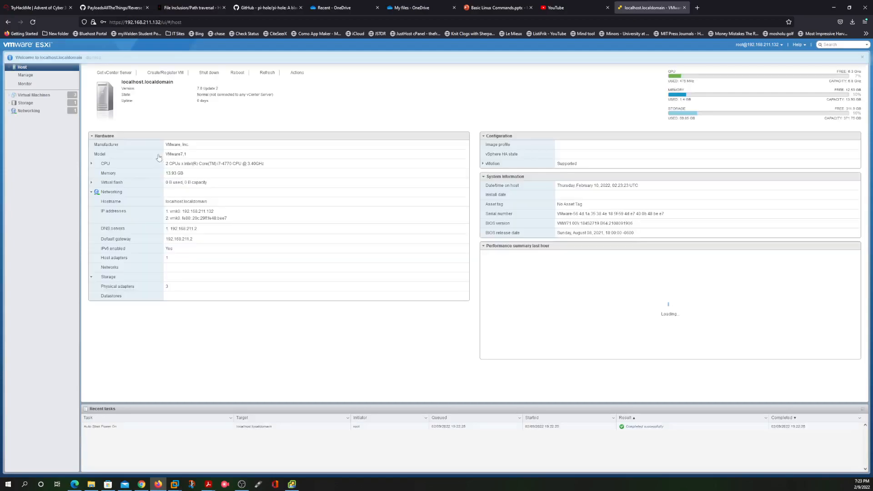
left_click(44, 95)
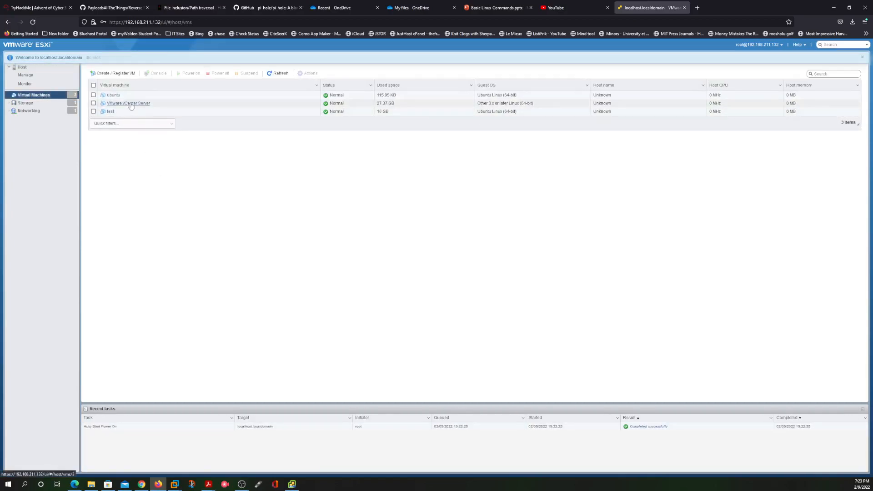
left_click(132, 104)
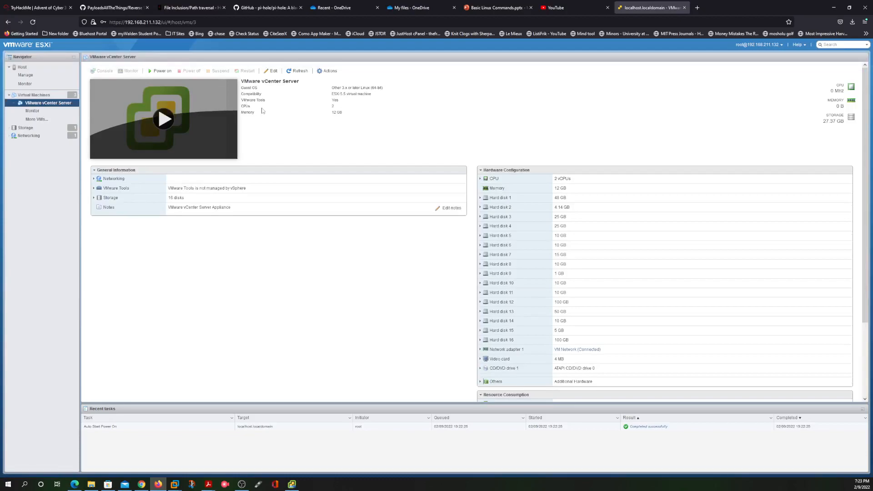
left_click(162, 116)
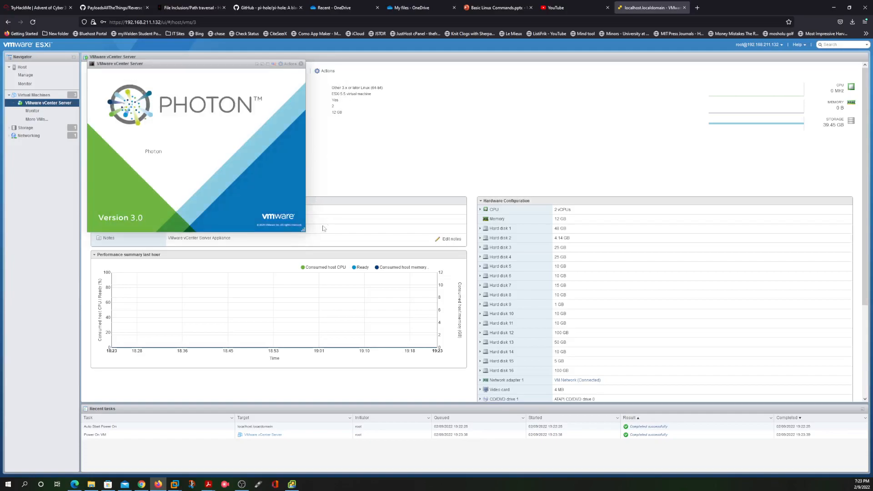
Step: Enlarge the vCenter console window, then minimise both Firefox windows to reveal VMware Workstation
left_click_drag(303, 230, 378, 250)
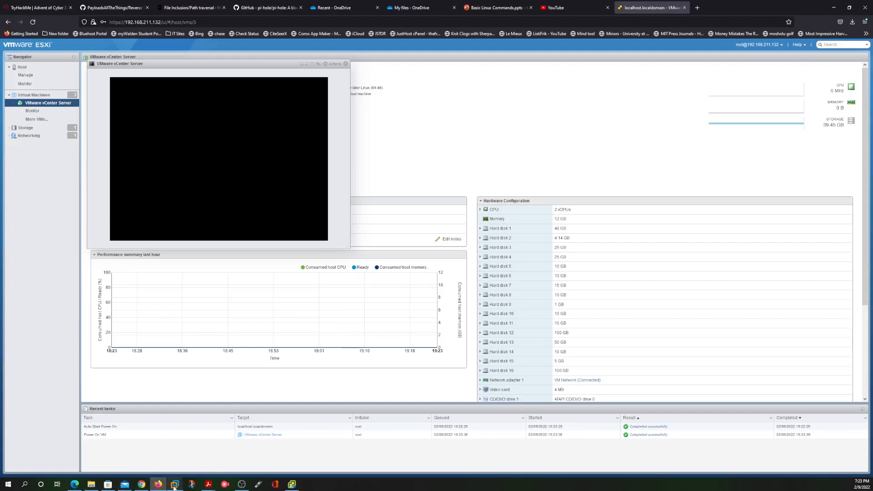
left_click(75, 484)
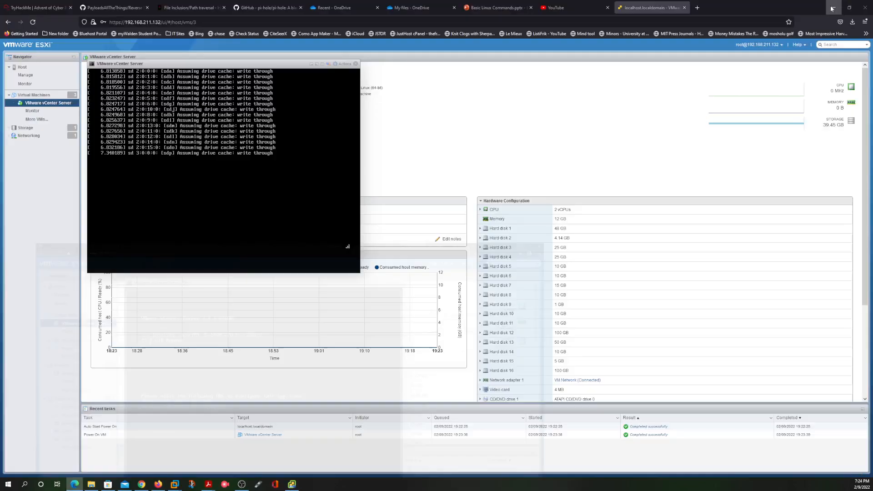
left_click(833, 5)
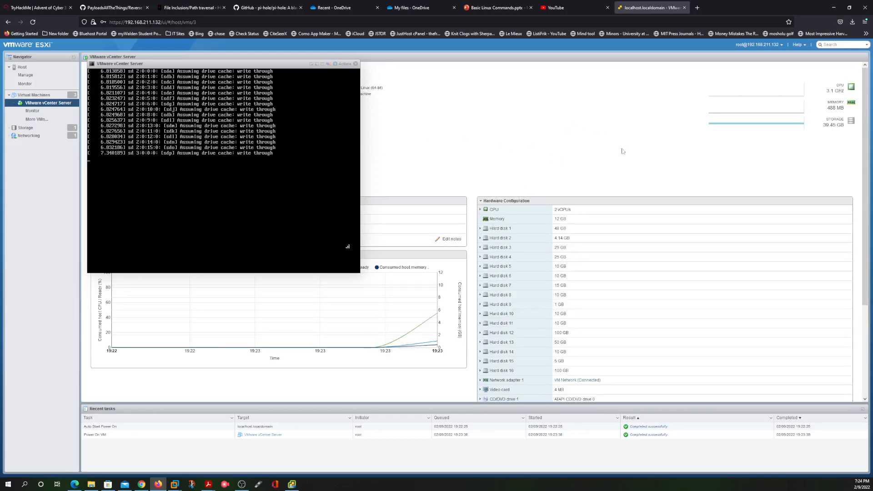
left_click(833, 7)
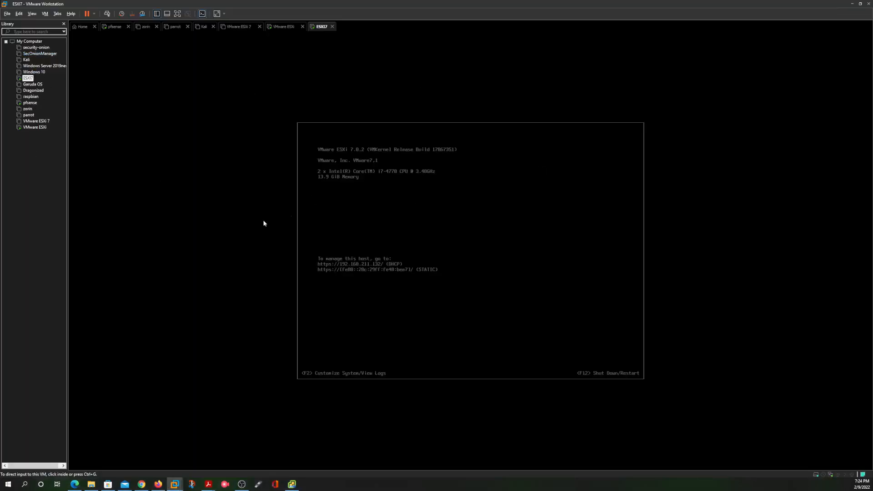
left_click(74, 485)
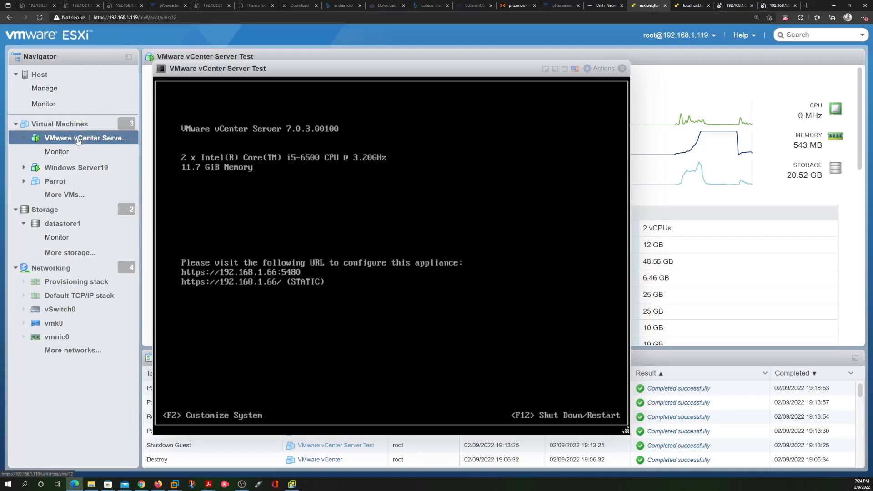
left_click(59, 124)
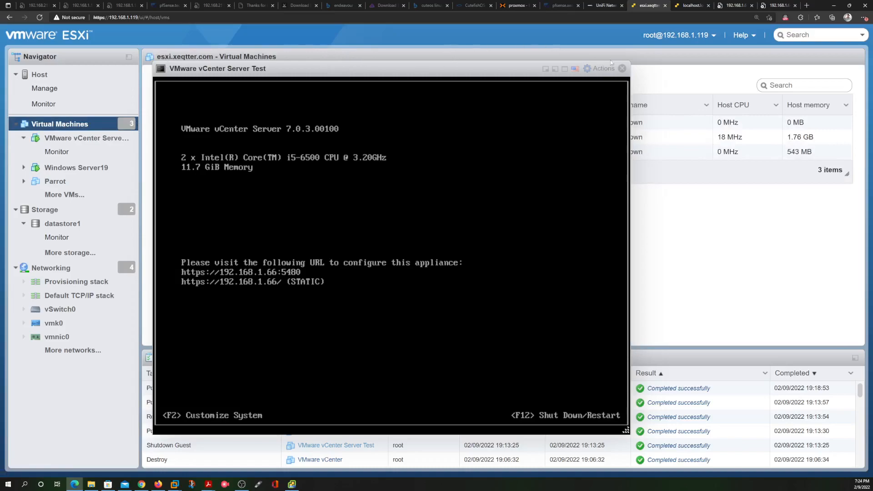
left_click(621, 69)
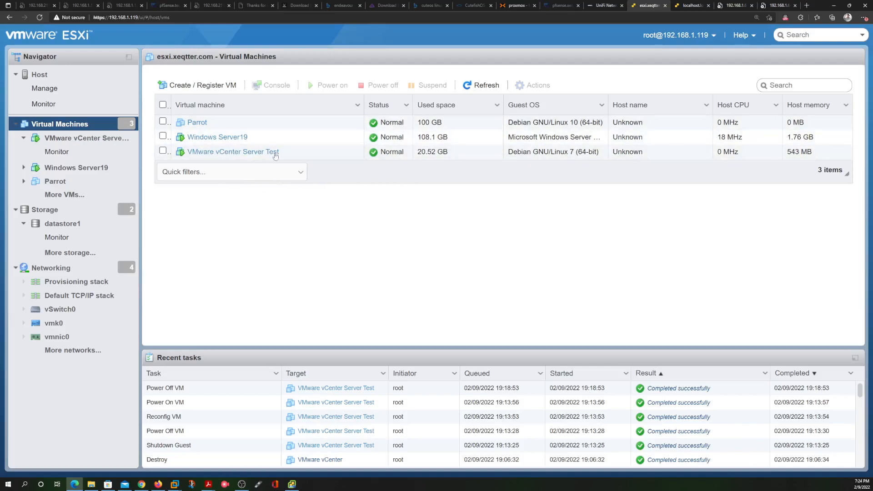
left_click(781, 6)
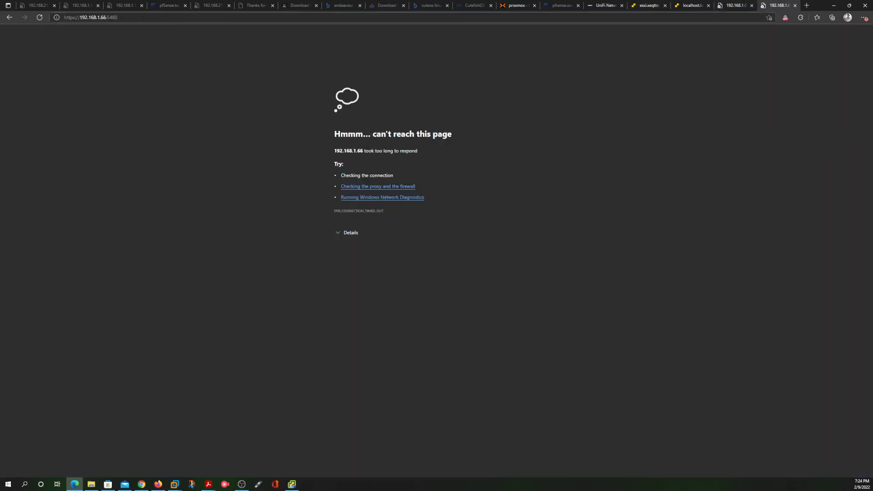
left_click(833, 6)
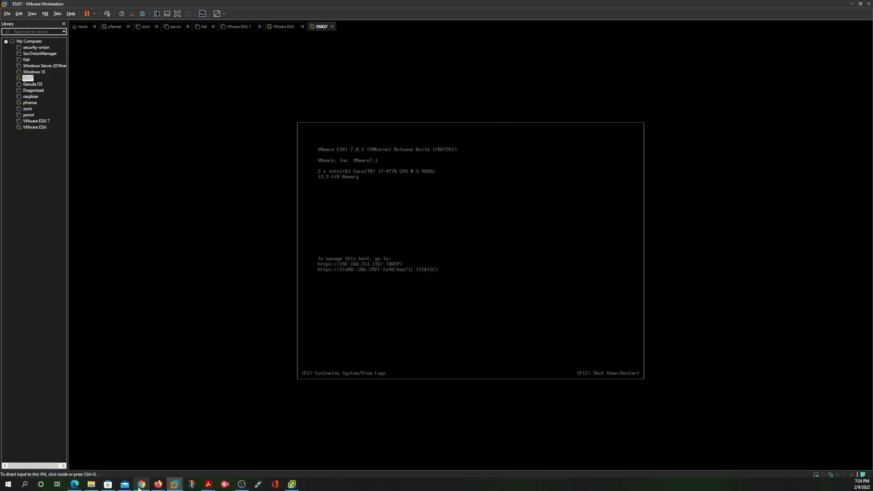
Step: Back in Firefox, log in to the vCenter console as root and press Enter at Command>
left_click(158, 484)
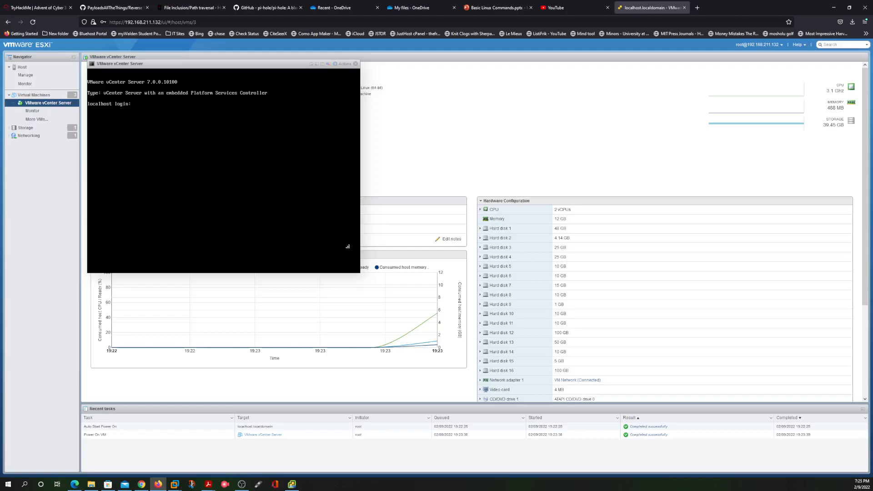
type("oot")
key("Return")
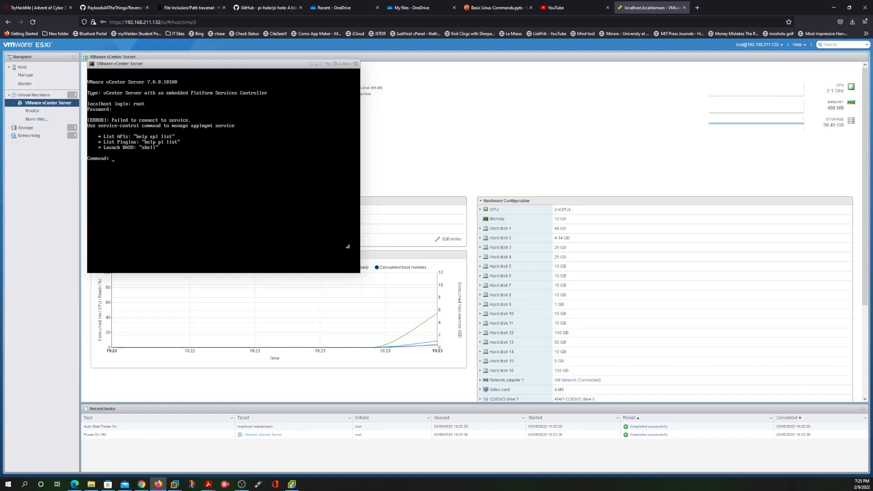
key("Return")
key("Return")
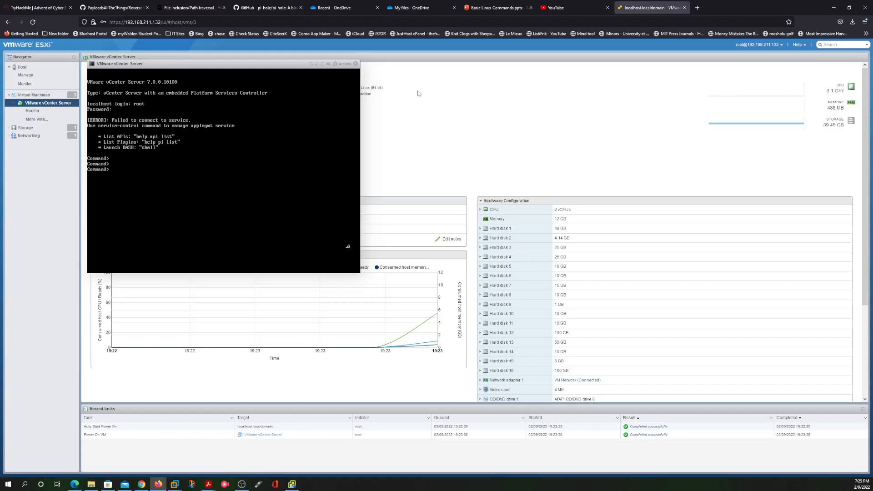
Step: Close the vCenter console and reset the vCenter Server VM, confirming the warning
left_click(356, 64)
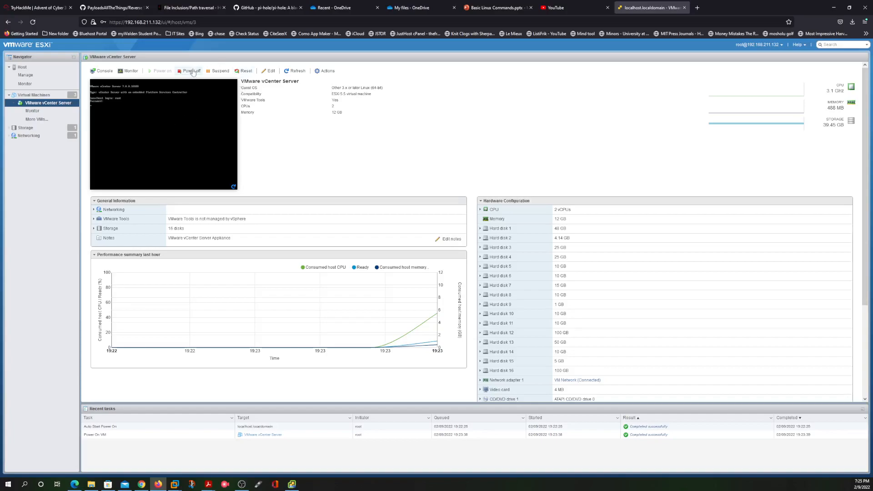
left_click(245, 71)
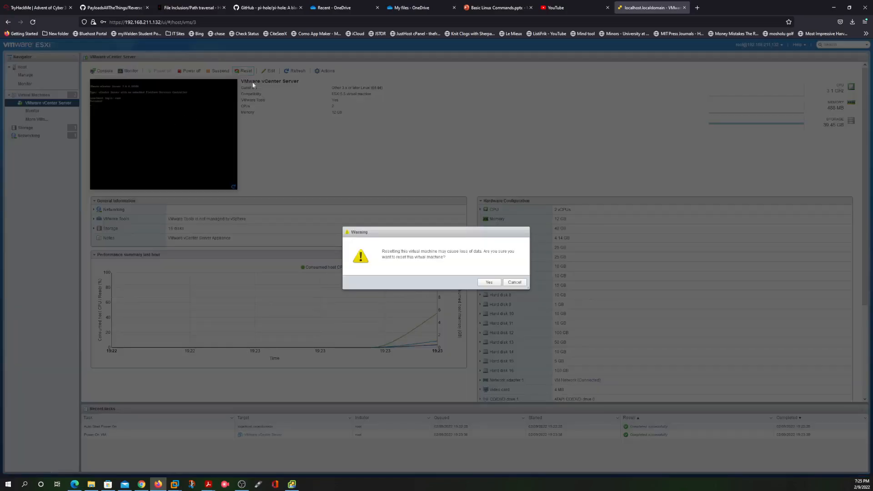
left_click(488, 282)
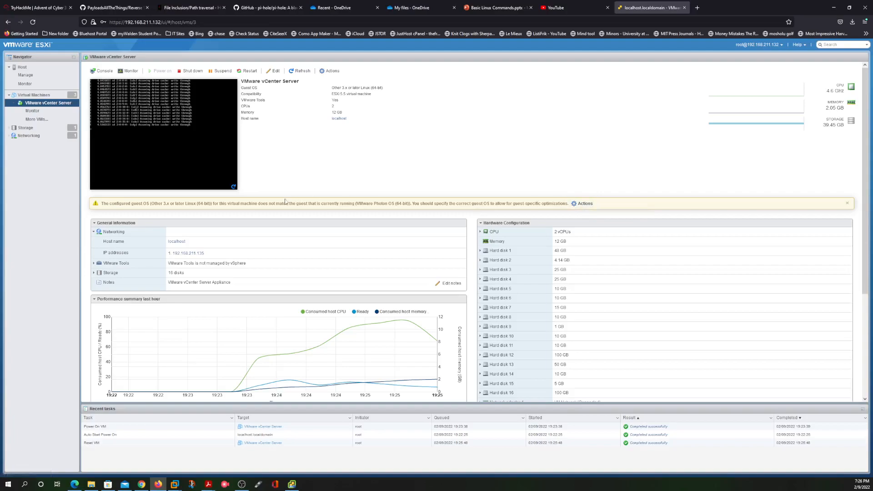
Step: From the guest OS mismatch notice, review the VM's General and Remote Console options, then cancel
left_click(584, 204)
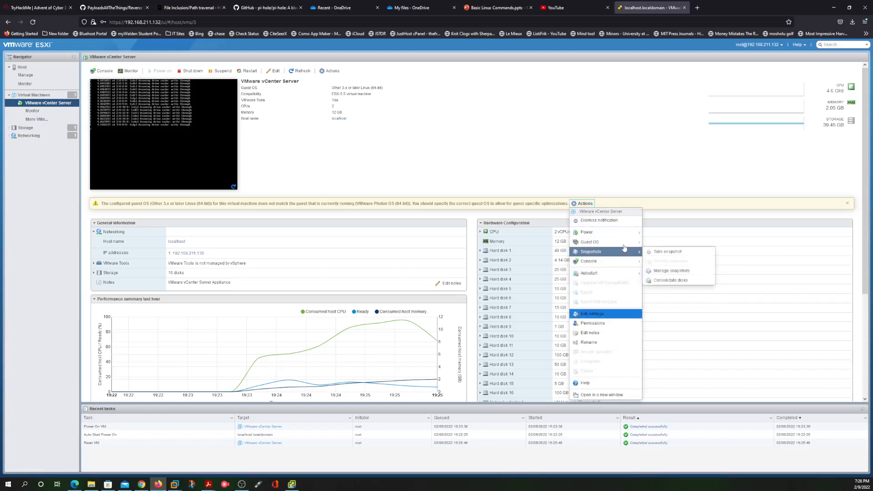
mouse_move(624, 242)
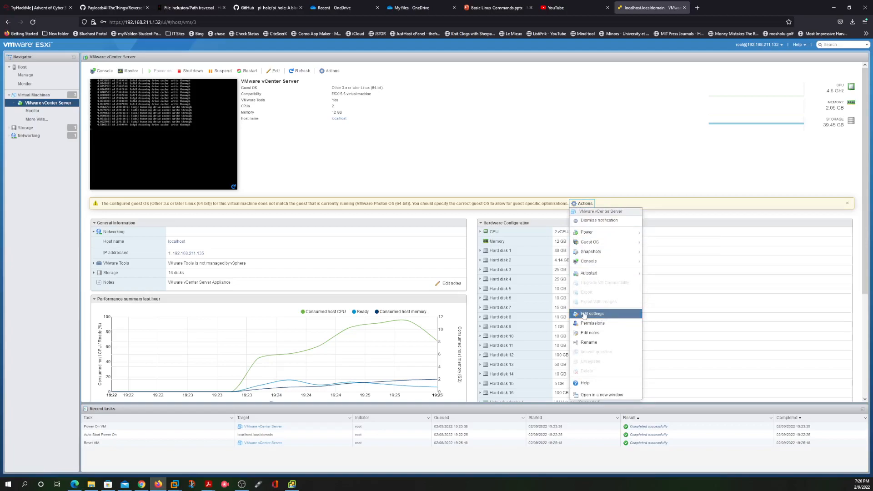
left_click(583, 313)
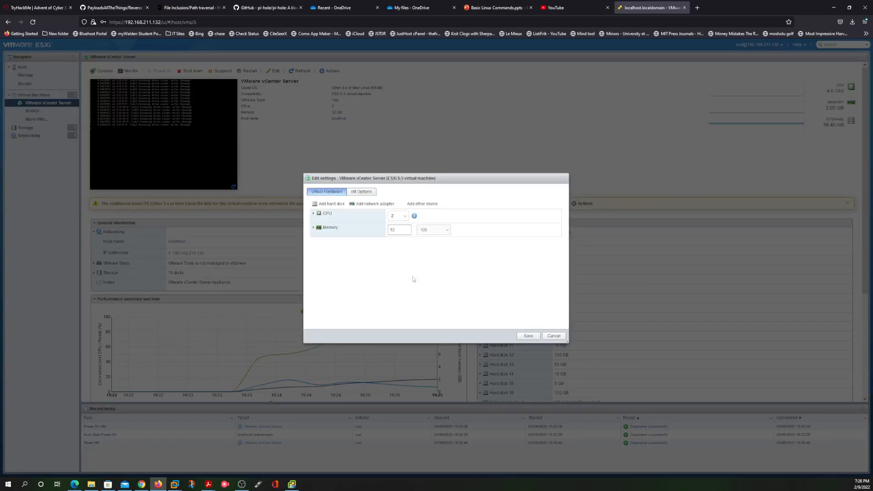
left_click(357, 193)
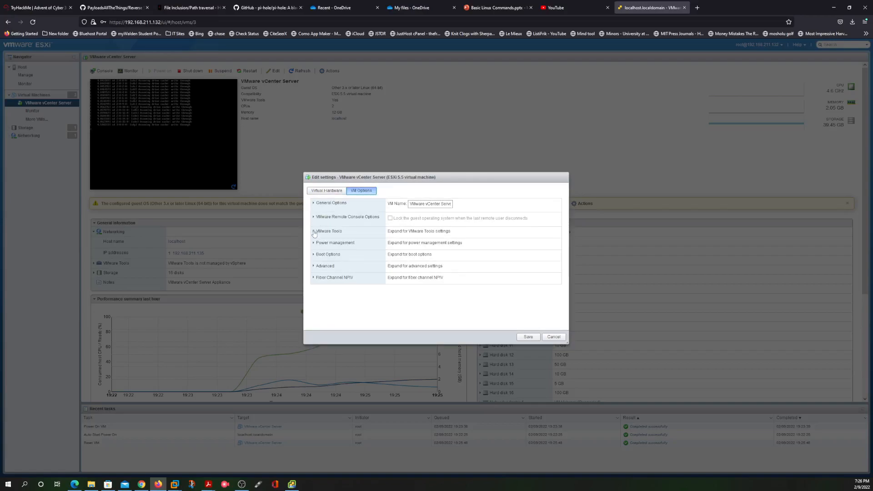
left_click(314, 202)
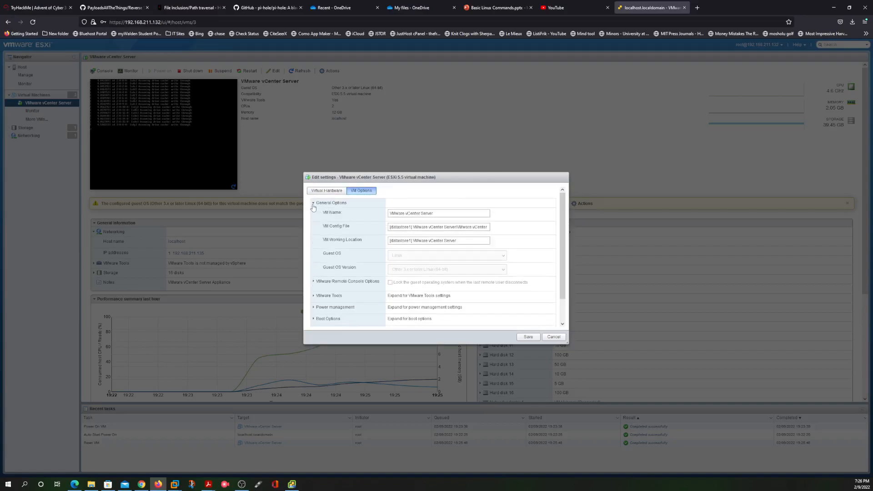
scroll(356, 266, "down", 1)
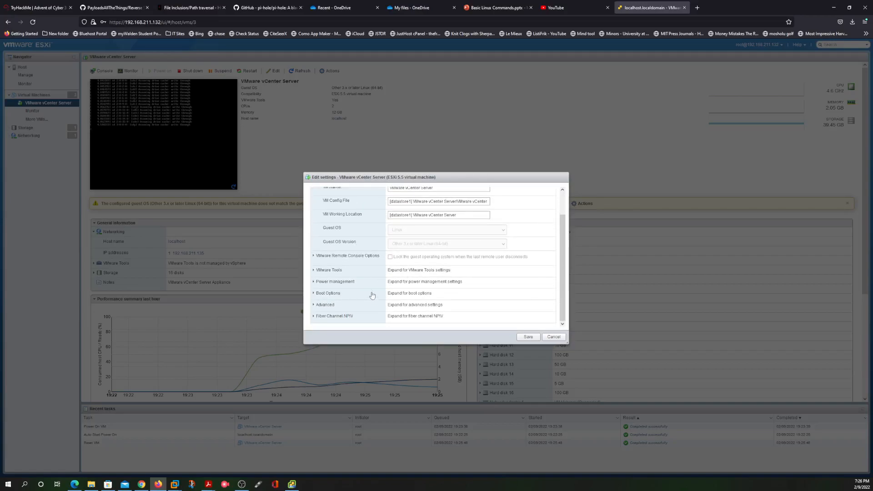
left_click(313, 256)
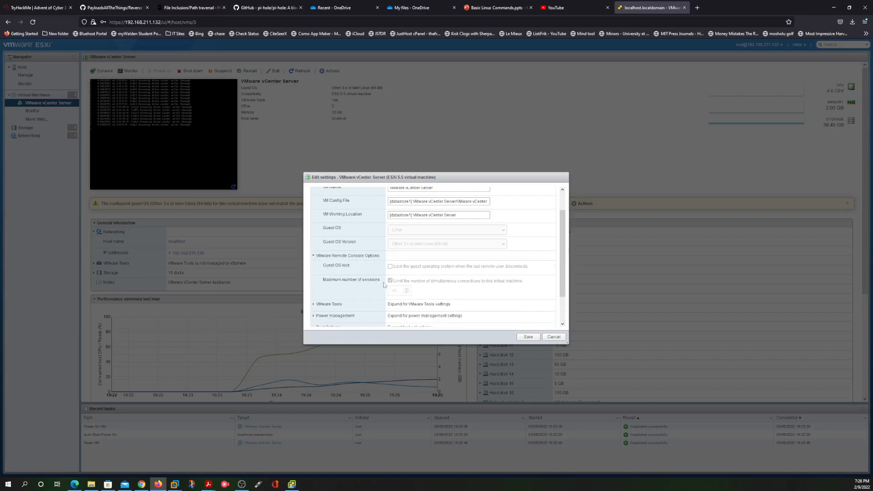
scroll(325, 275, "down", 1)
scroll(349, 251, "up", 2)
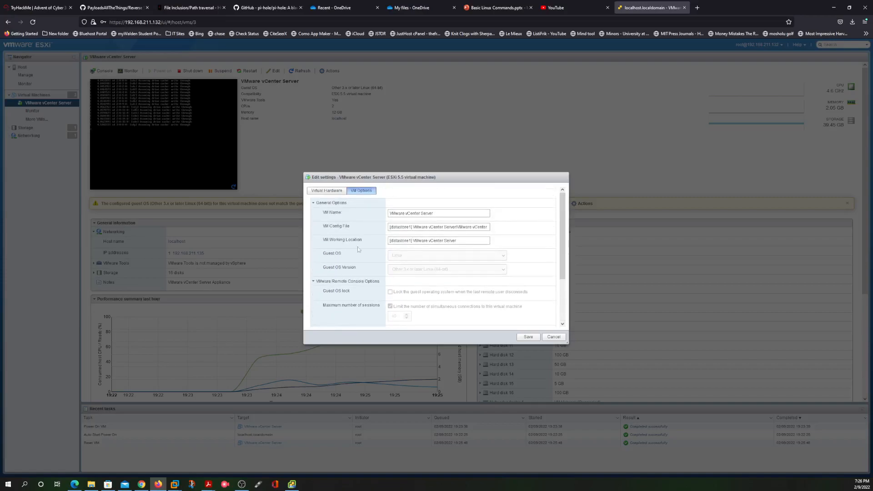
left_click(554, 337)
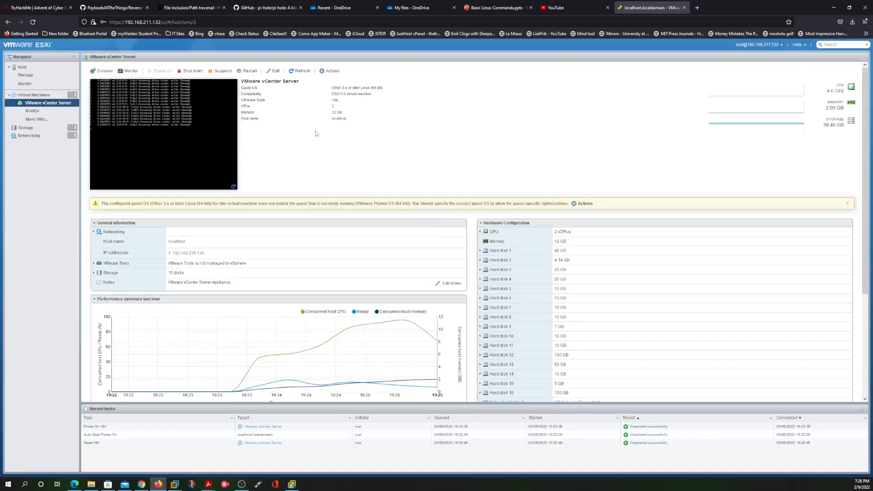
Step: Power off the vCenter Server VM, confirming with Yes
left_click(190, 71)
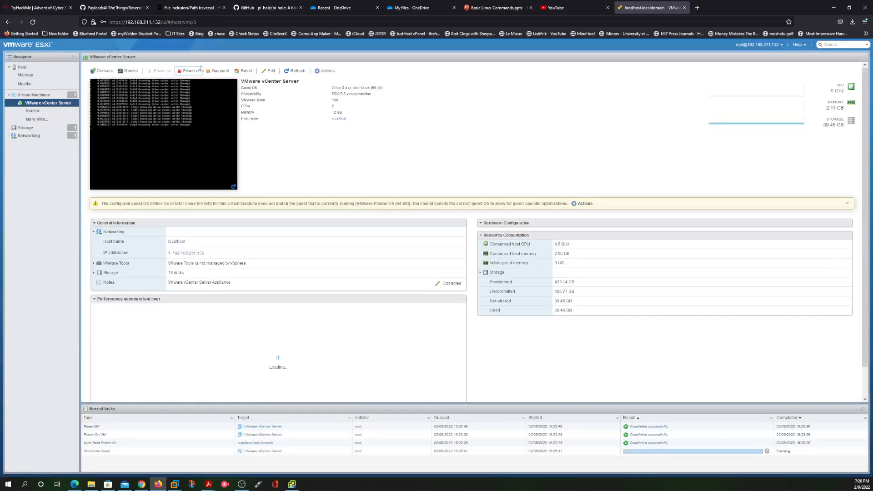
left_click(191, 71)
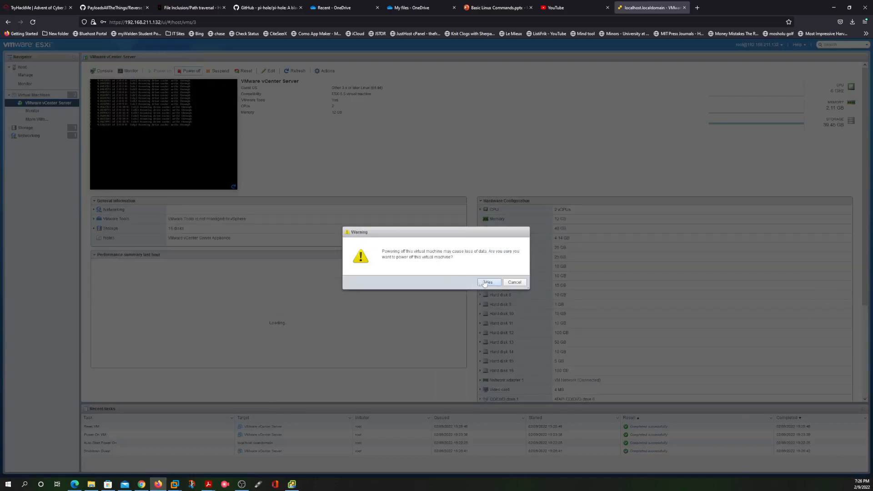
left_click(488, 282)
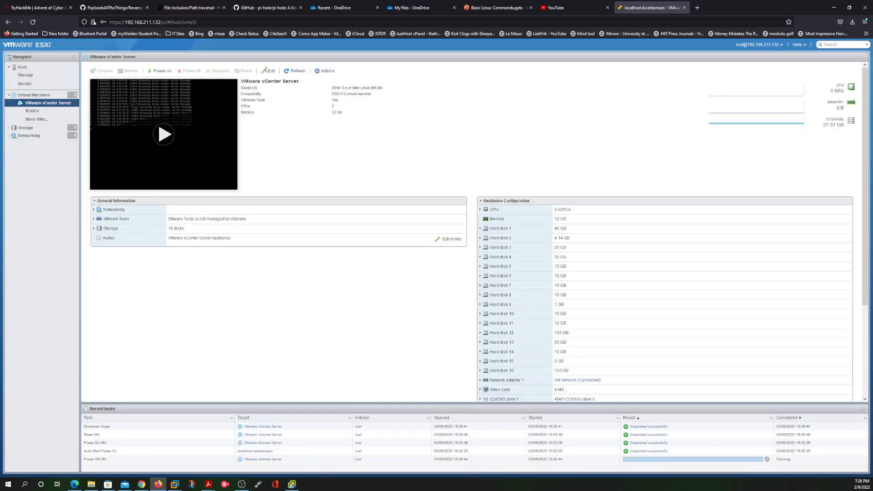
Step: Set the VM's guest OS version to Debian GNU/Linux 7 (64-bit) and save
left_click(269, 71)
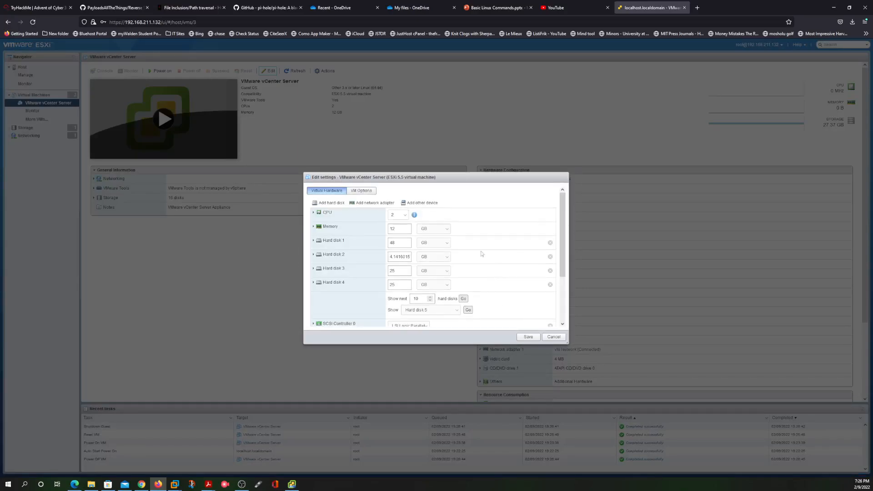
left_click(359, 191)
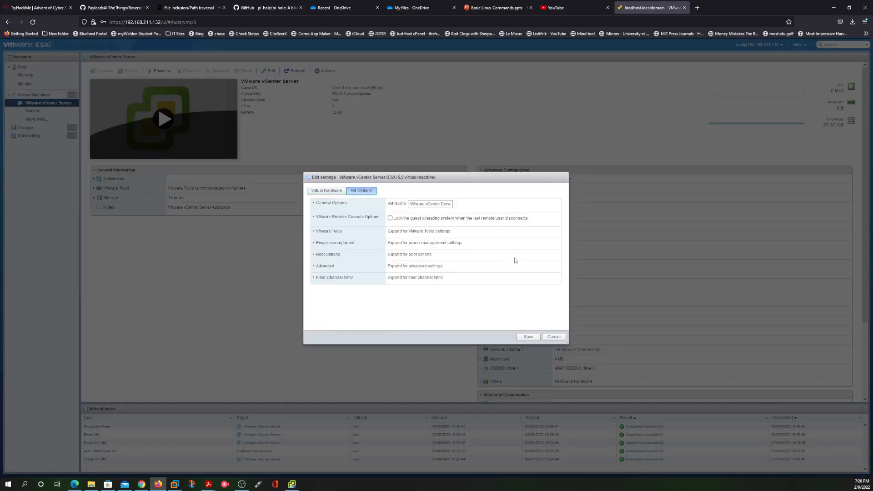
left_click(315, 203)
left_click(445, 268)
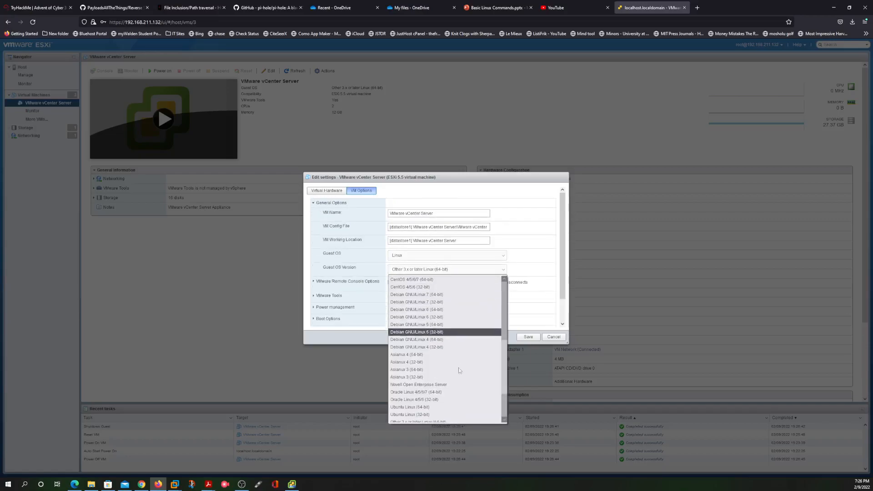
left_click(444, 295)
left_click(526, 335)
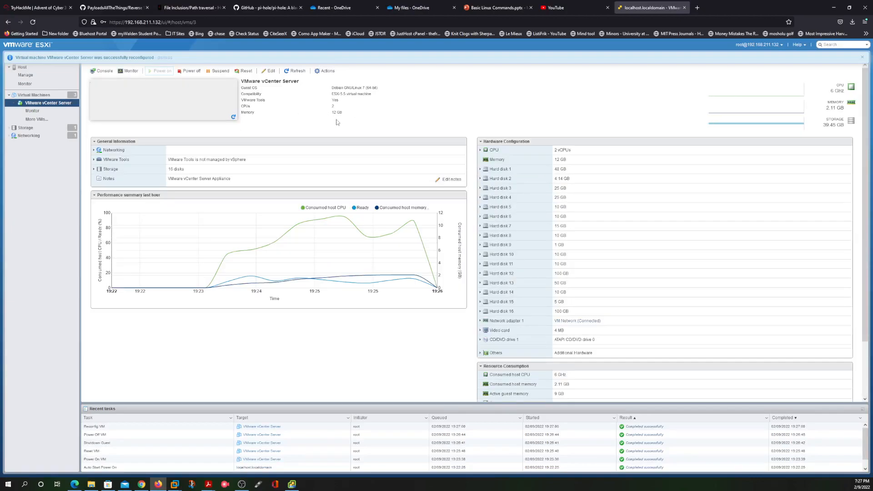
Step: Log in to the vCenter console as root, press Enter at the prompt, then close the console
left_click(219, 171)
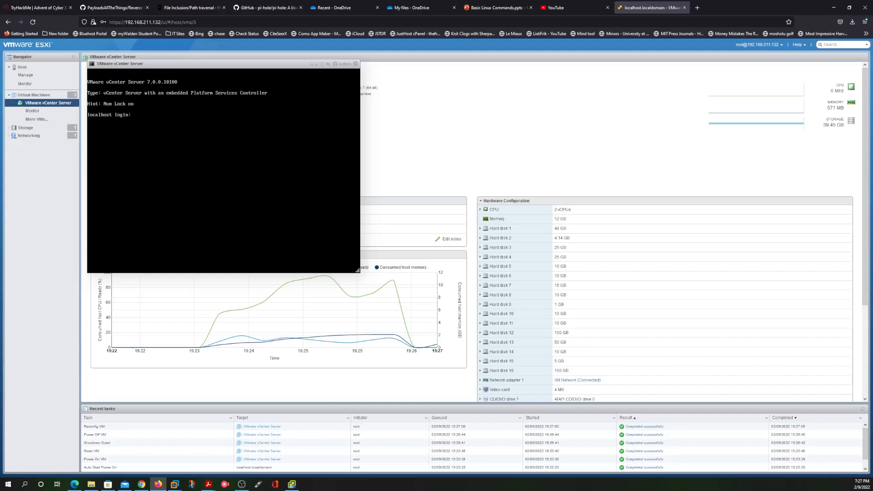
type("ot")
key("Return")
key("Return")
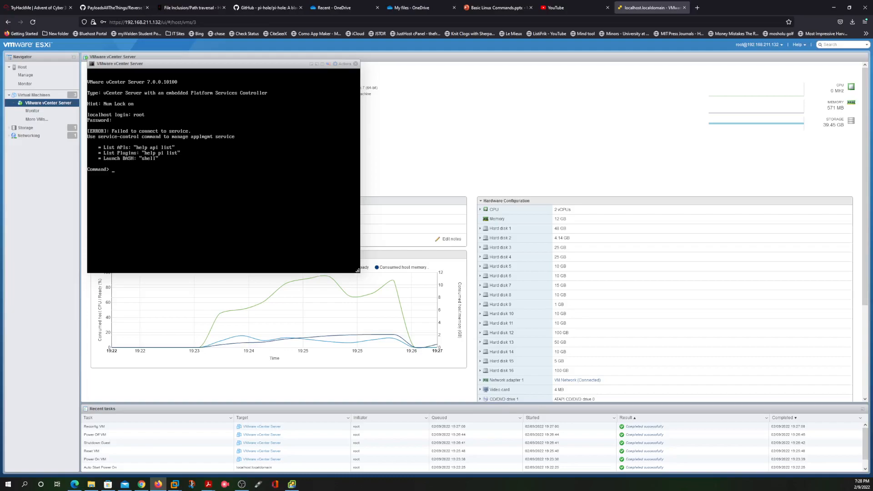
key("Return")
key("Return")
left_click(355, 63)
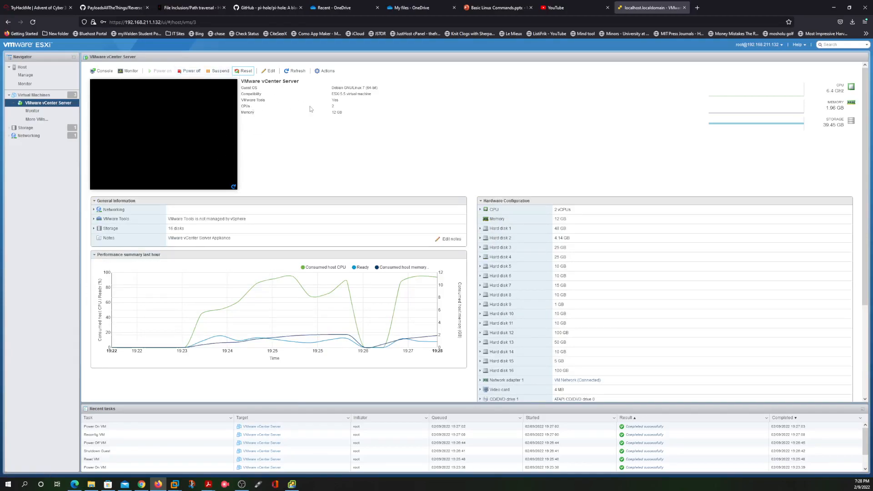
Step: Power the vCenter Server VM off, confirming with Yes, then power it back on
left_click(189, 71)
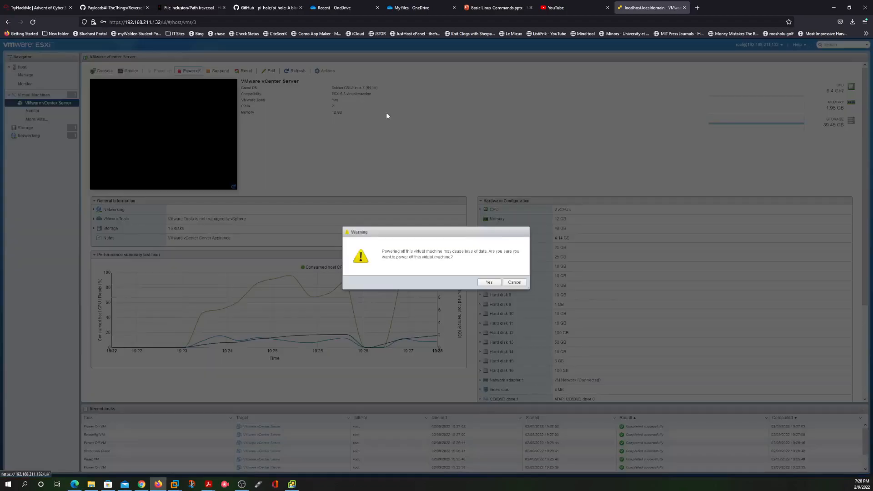
left_click(489, 282)
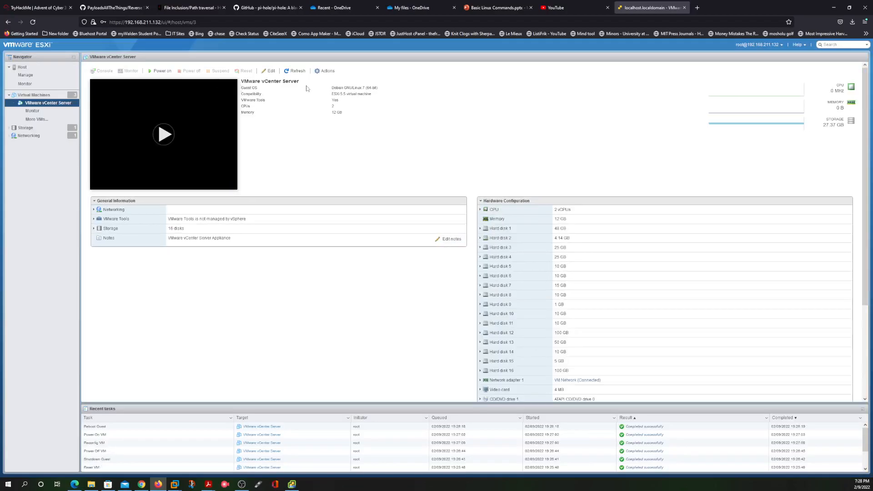
left_click(164, 71)
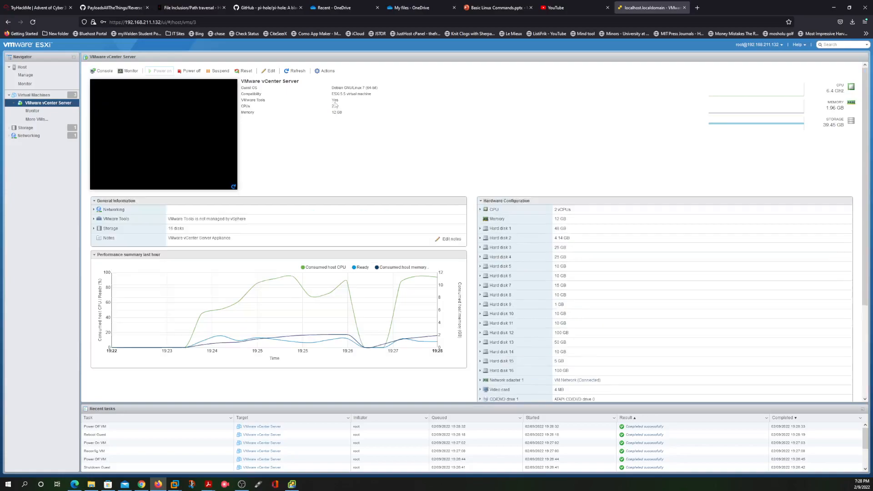
Step: Open the refreshed VM console and enter root at the vCenter 7.0.0.10100 login prompt
left_click(233, 186)
left_click(207, 145)
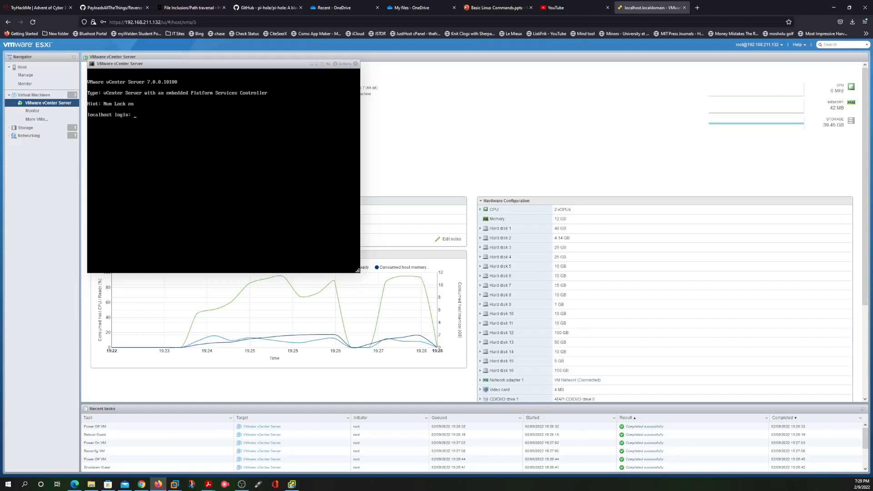
type("root")
key("Return")
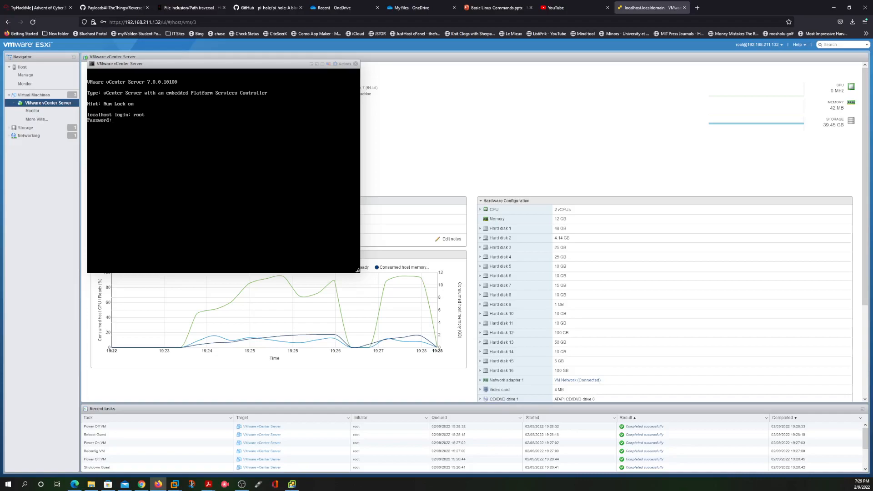
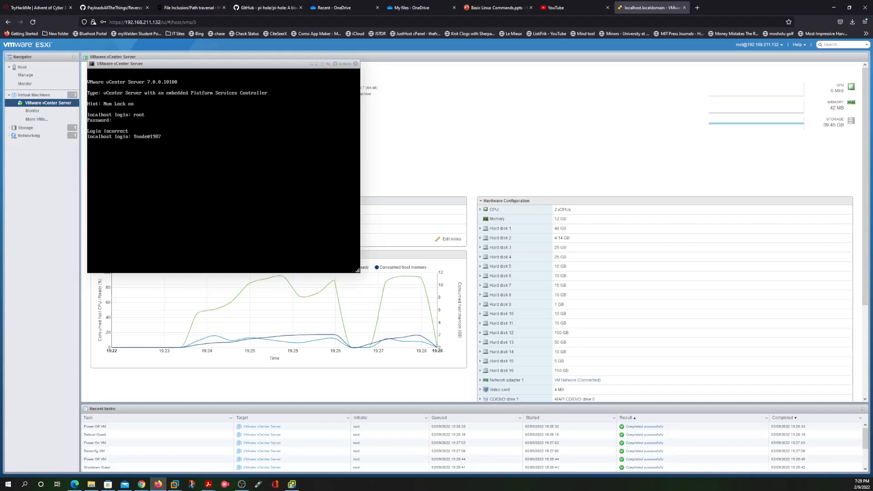
Step: Submit the login at the vCenter console, then re-enter root at the localhost login prompt
key("Return")
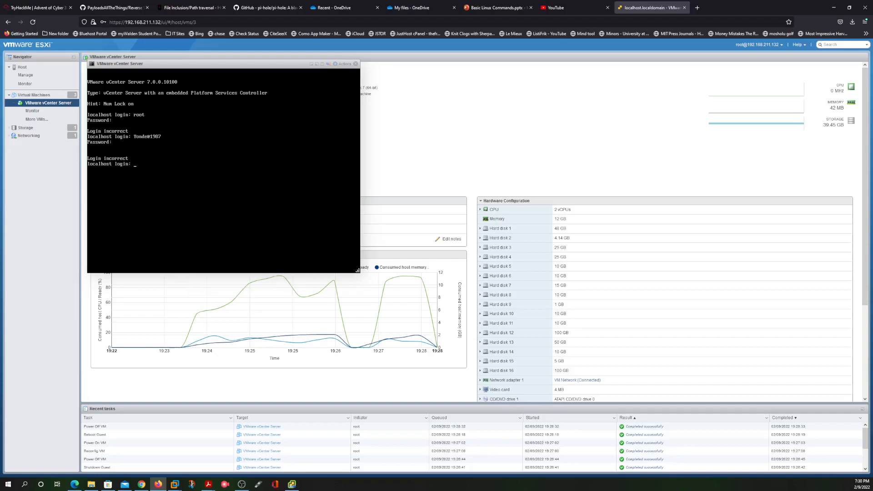
type("root")
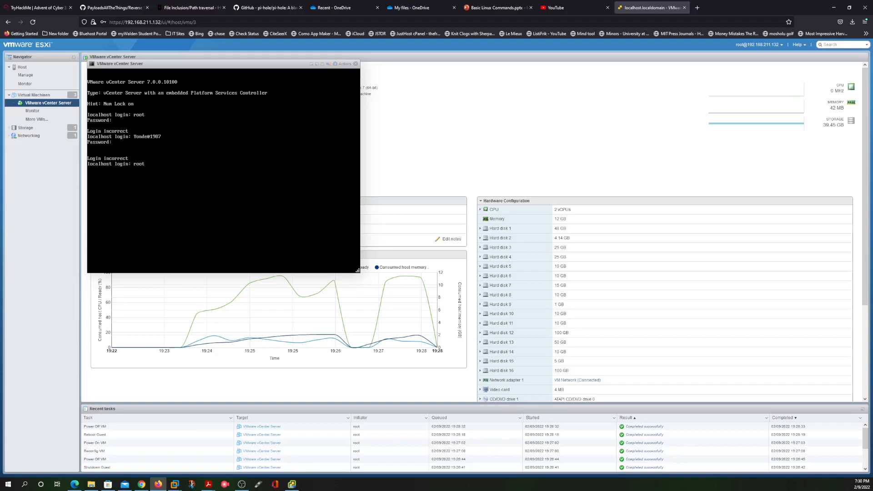
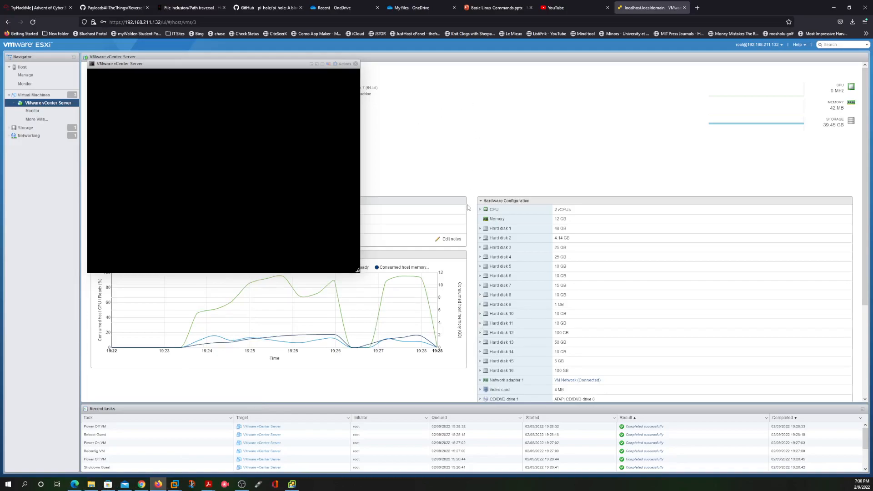
Step: Return to the VMware vCenter Server VM summary, then bring up Edge with the unreachable 192.168.1.66 page
left_click(39, 95)
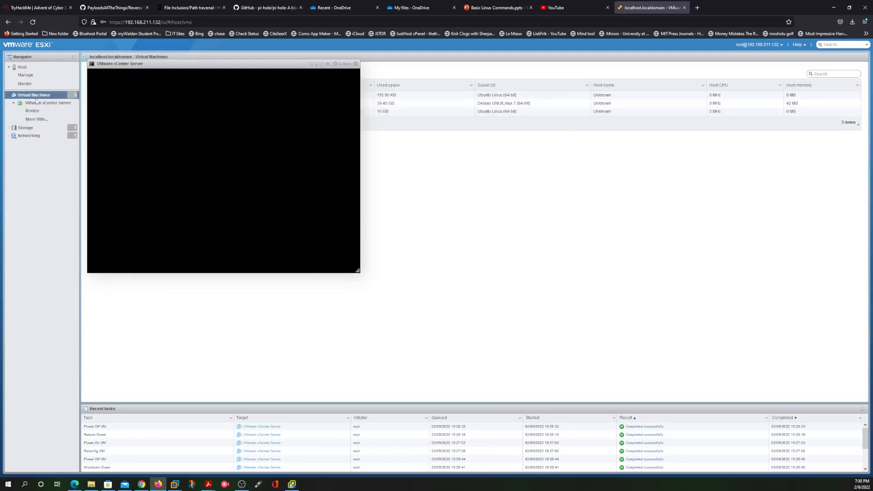
left_click(41, 104)
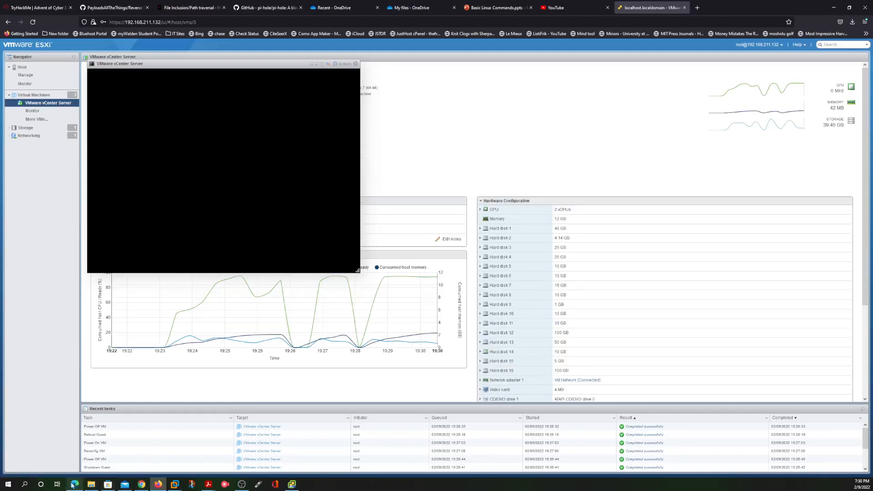
left_click(73, 484)
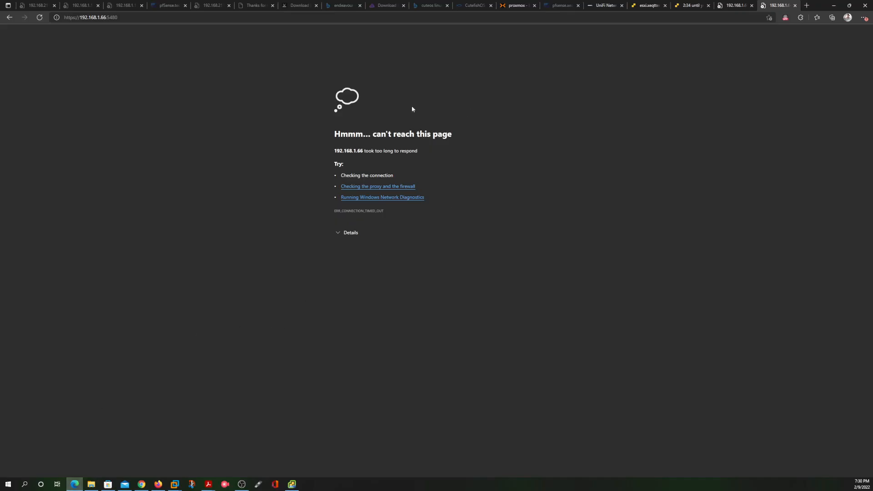
Step: Copy the 192.168.1.66:5480 address from Edge's address bar
left_click_drag(122, 17, 64, 17)
right_click(74, 18)
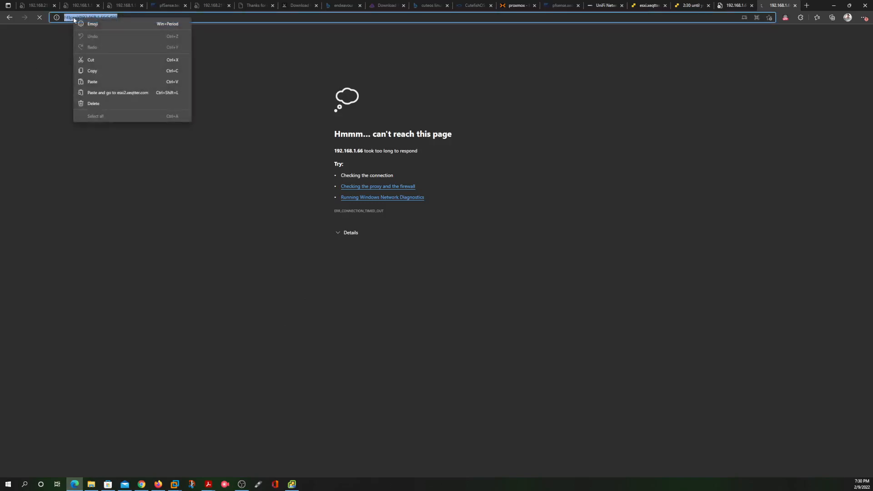
left_click(104, 72)
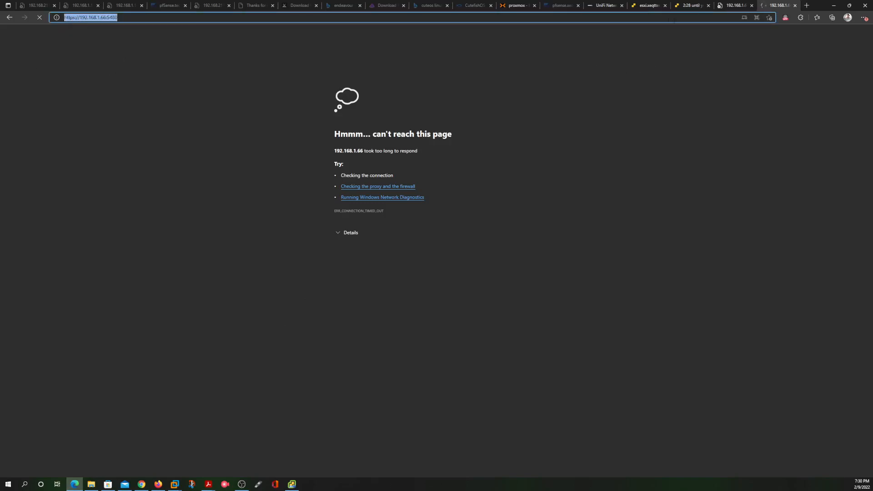
Step: Open the VMware vCenter Server Test VM on the other ESXi host, then minimize Edge
left_click(644, 5)
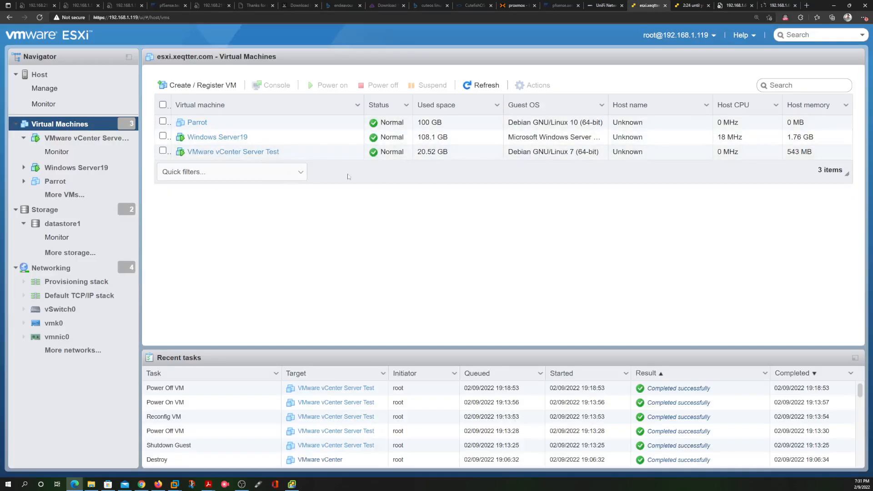
left_click(233, 152)
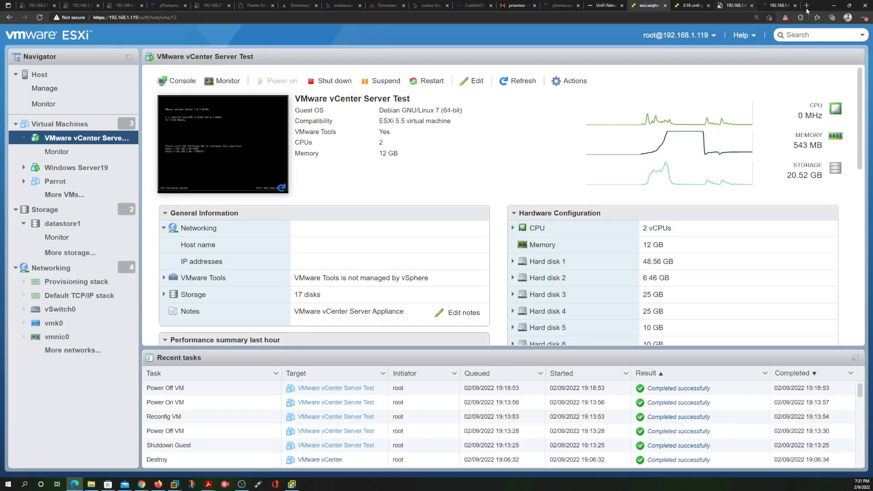
left_click(833, 6)
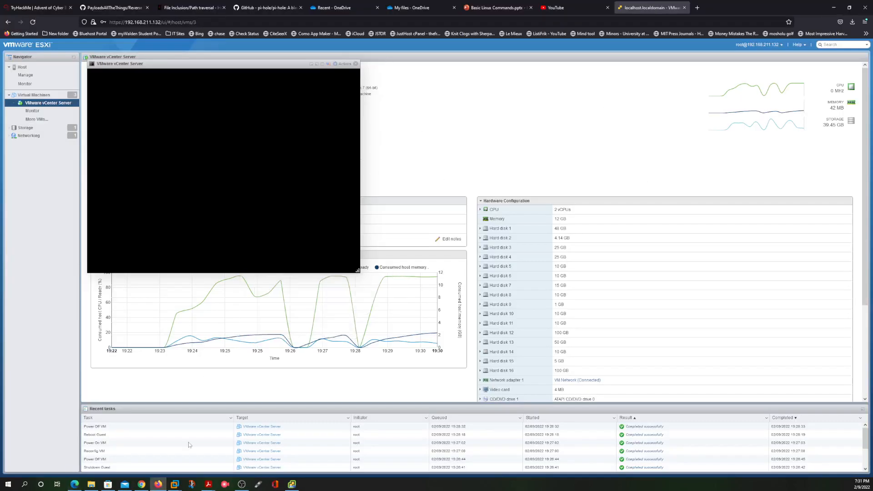
Step: Load the pasted appliance address with port 443 in a new Firefox tab, then return to the ESXi tab
left_click(696, 7)
right_click(174, 22)
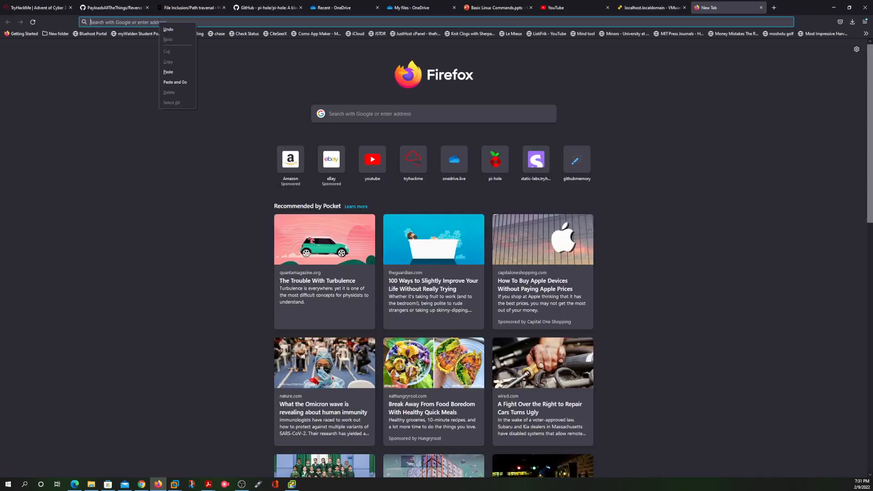
left_click(168, 72)
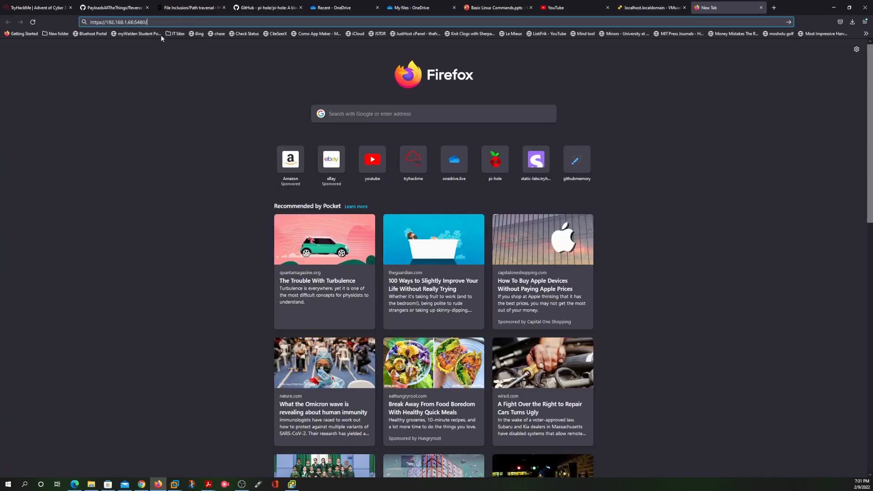
key("BackSpace")
key("BackSpace")
key("BackSpace")
key("BackSpace")
key("BackSpace")
key("BackSpace")
type(":443")
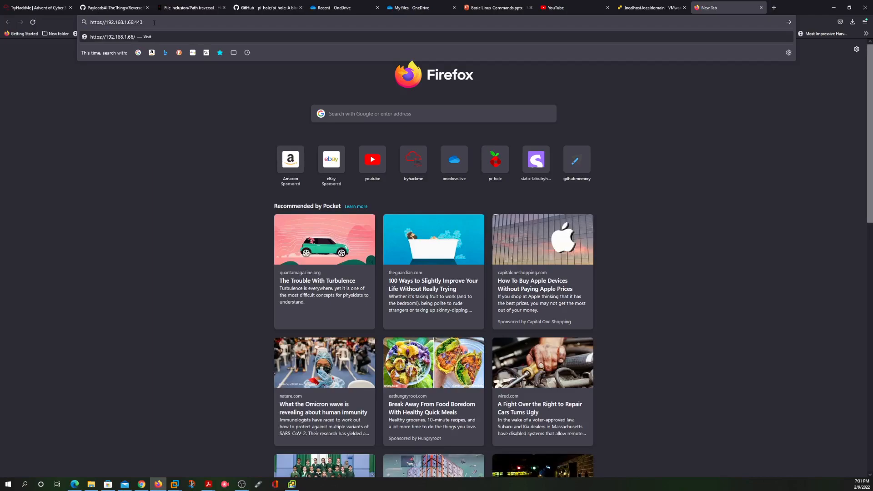
key("Return")
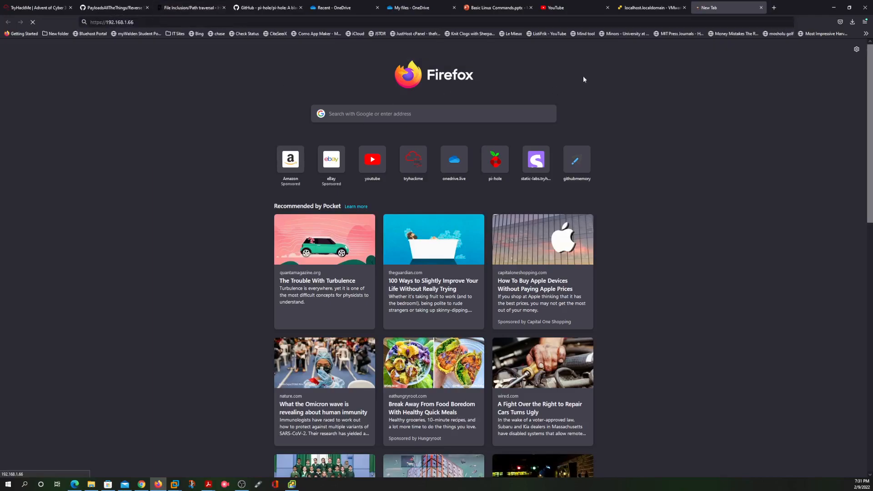
left_click(648, 10)
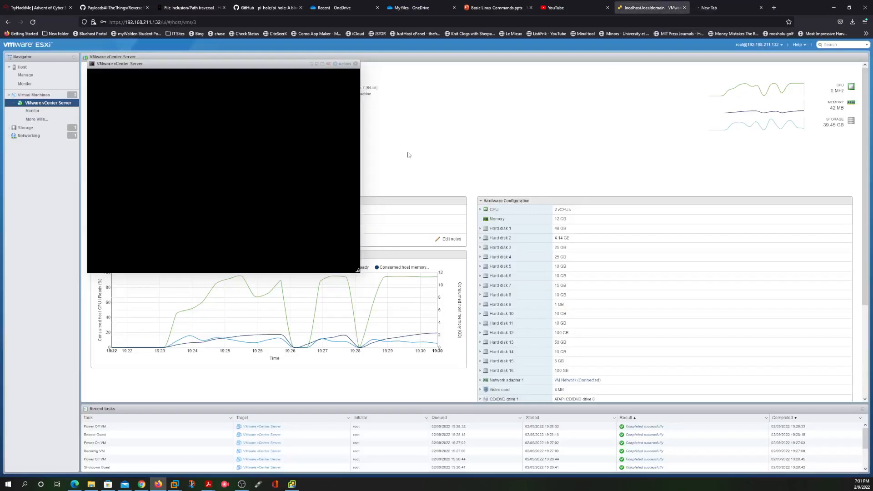
Step: Close the console window and refresh the summary and preview to show IP 192.168.211.135
left_click_drag(241, 61, 482, 98)
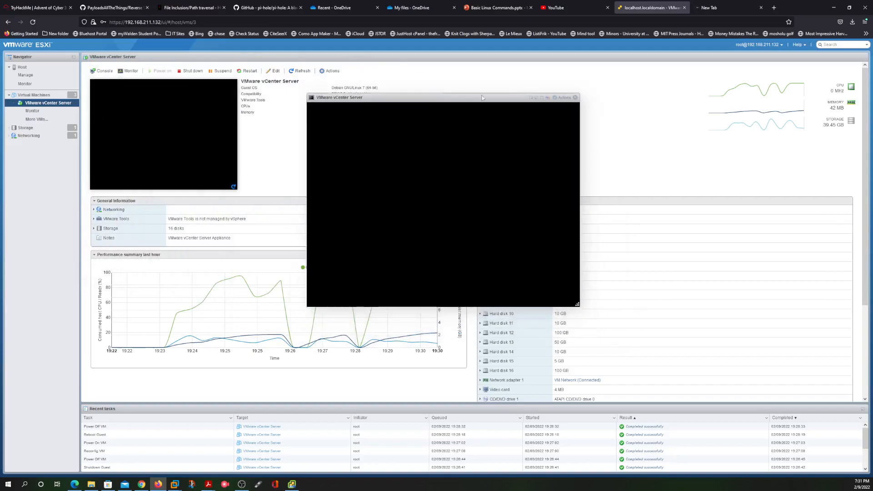
left_click(574, 98)
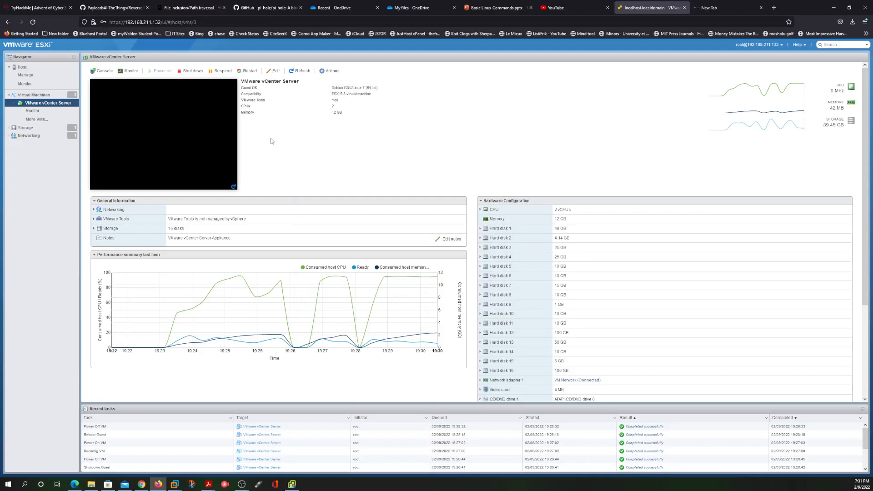
left_click(299, 71)
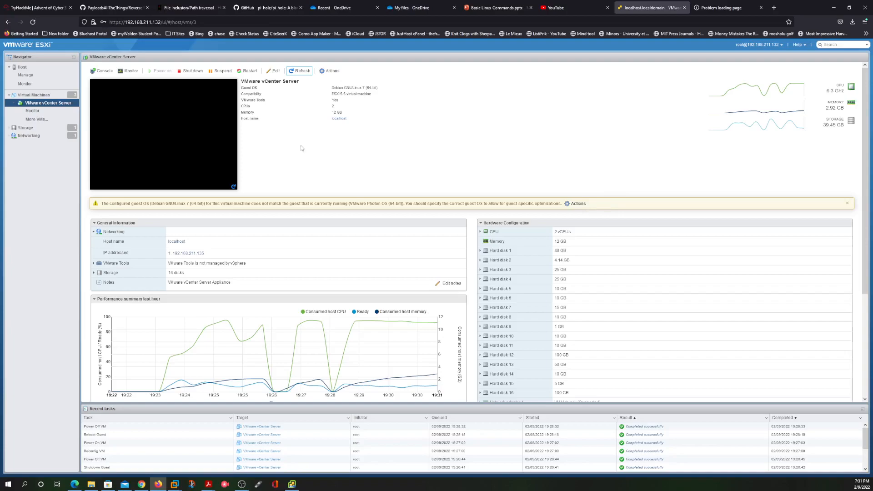
left_click(234, 188)
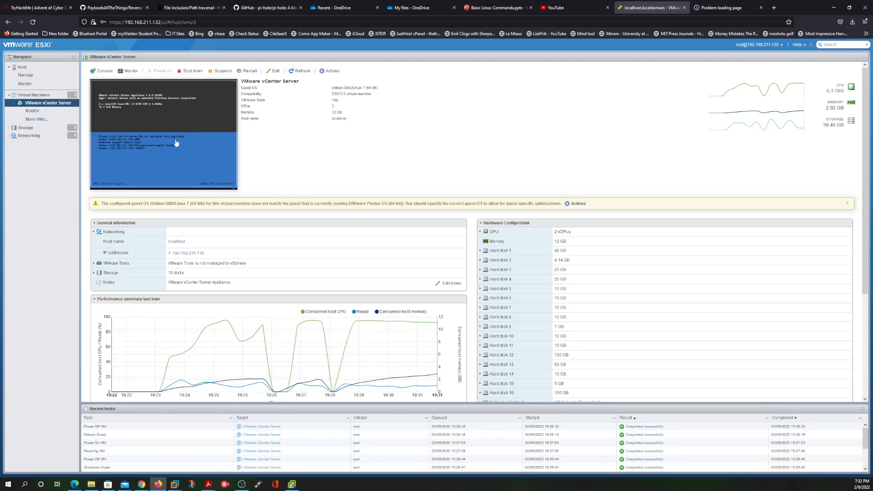
left_click(723, 8)
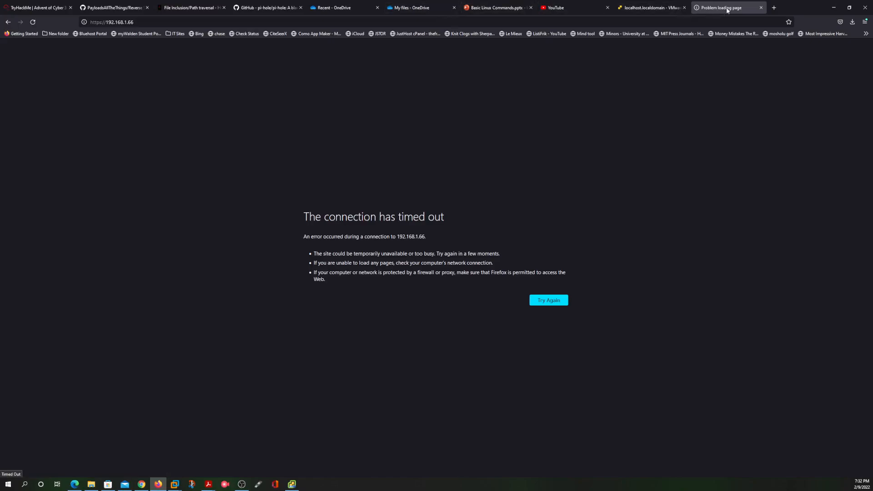
left_click(761, 8)
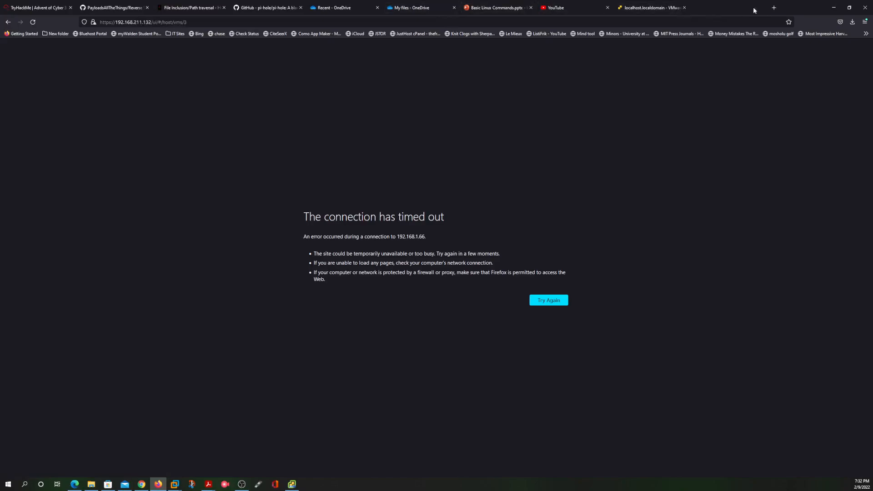
left_click(697, 8)
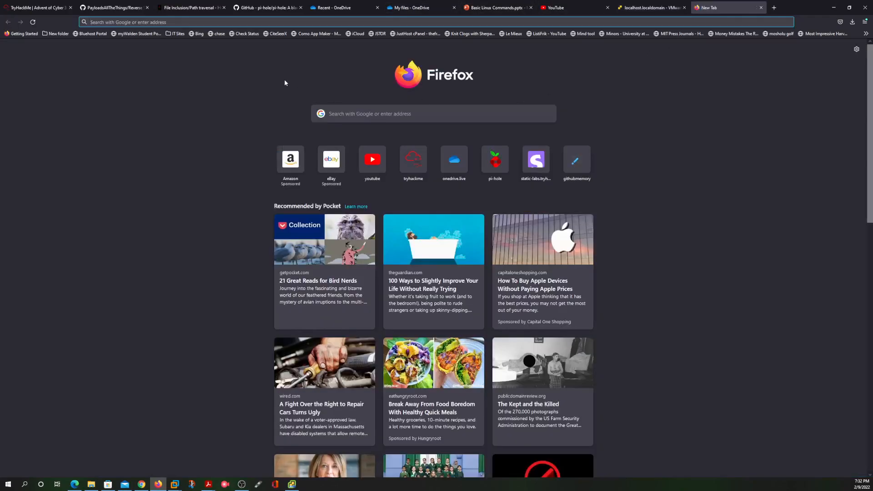
type("https://192")
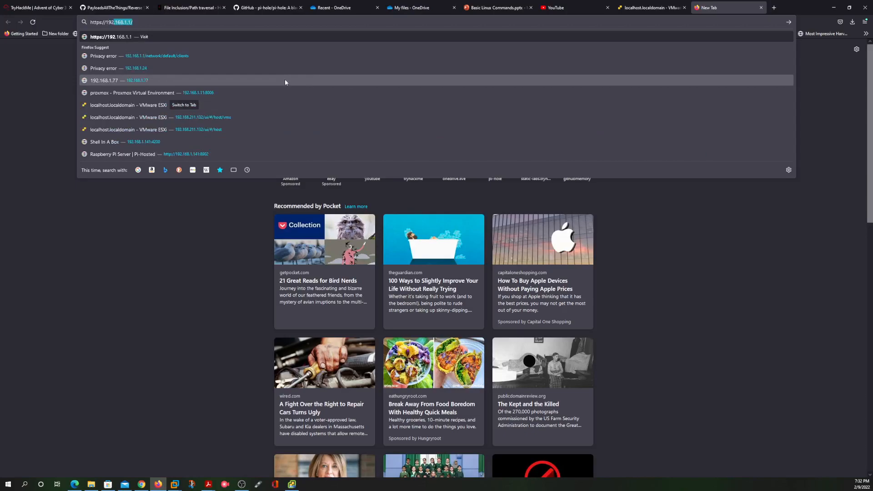
type(".168.211.")
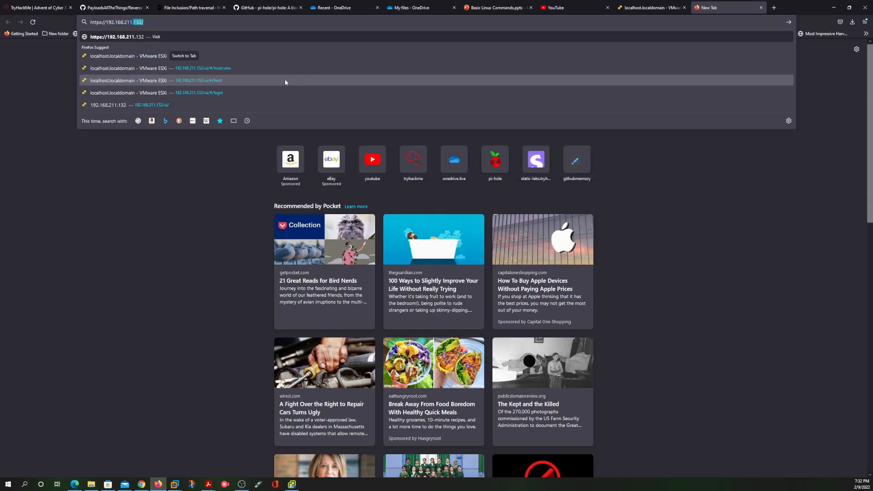
type("135:443")
key("Return")
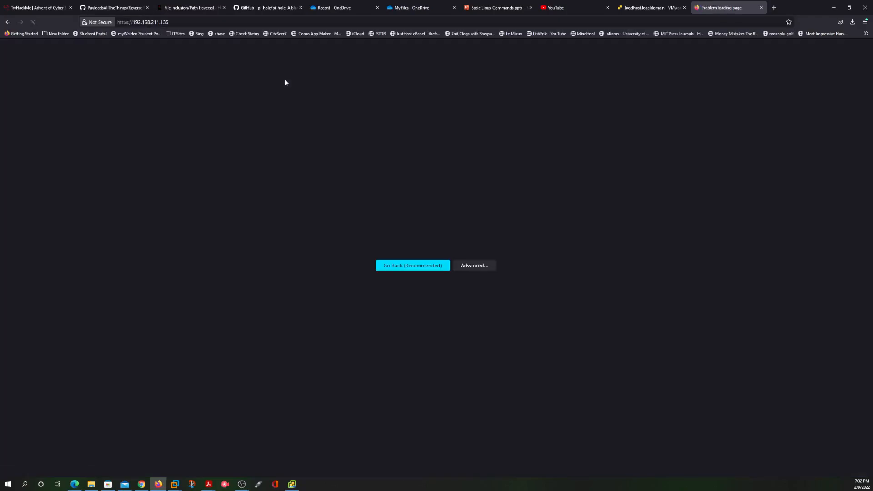
left_click(552, 309)
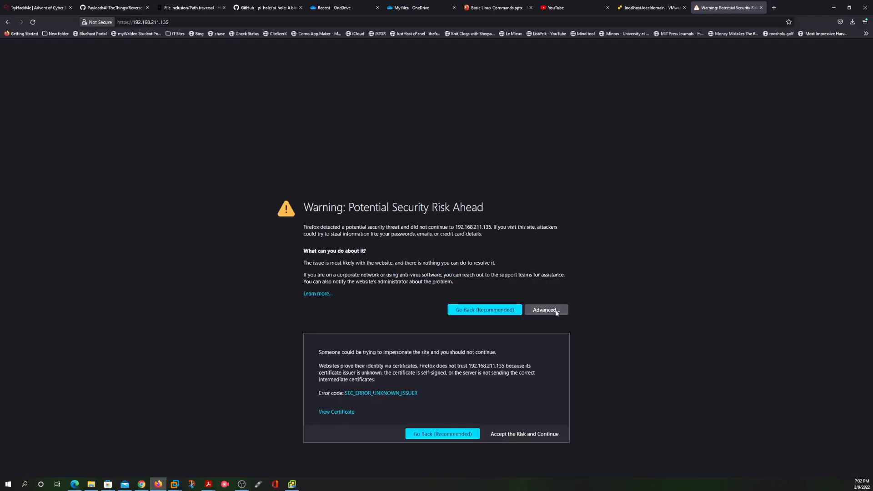
left_click(540, 433)
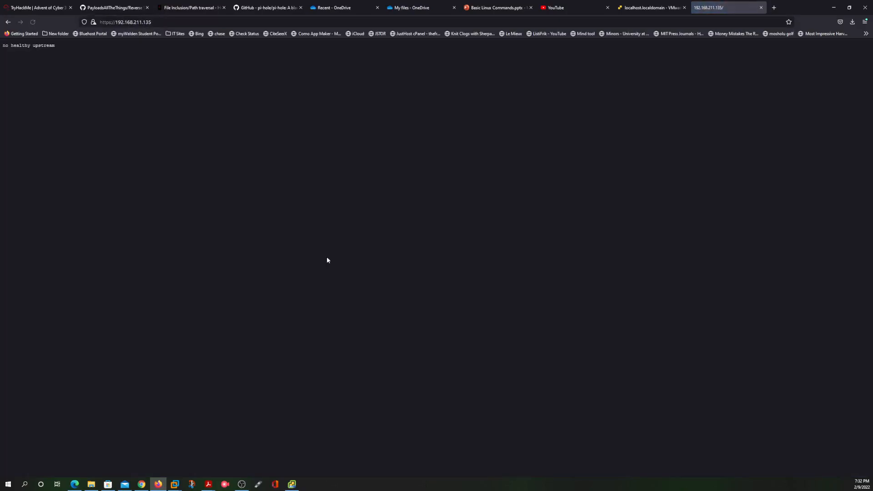
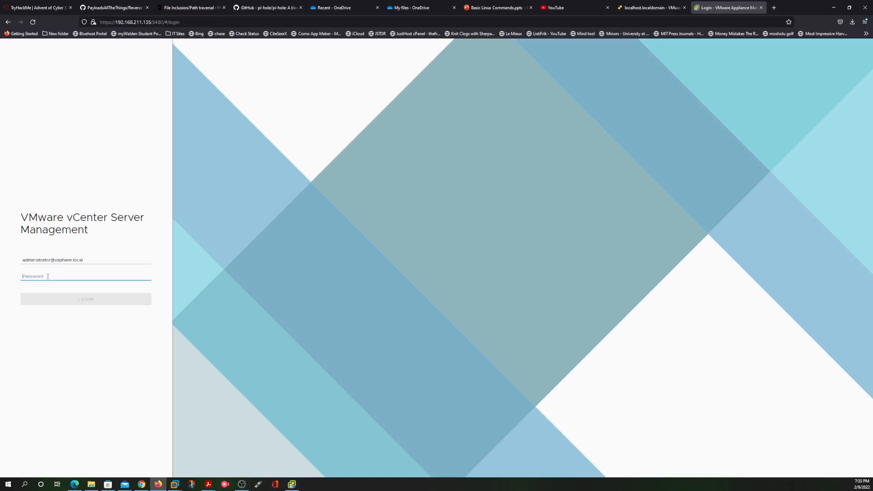
Step: Submit the administrator password without saving the login in Firefox, then open a new blank tab
type("V")
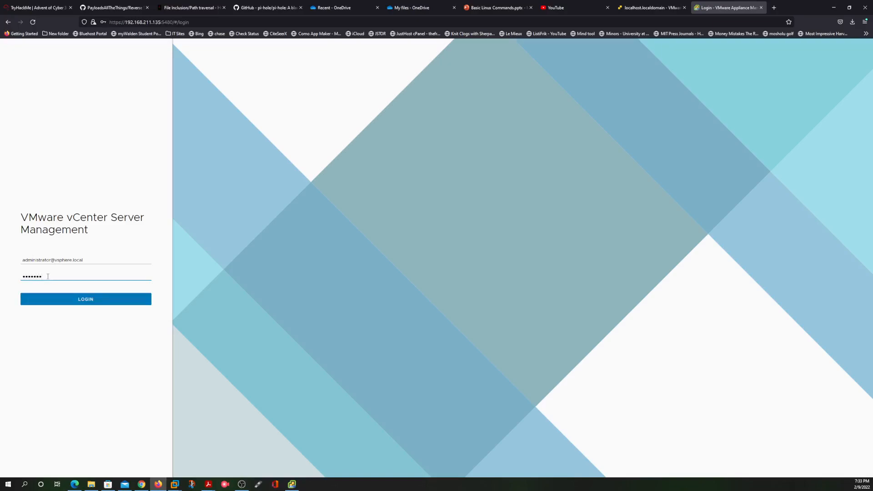
key("Return")
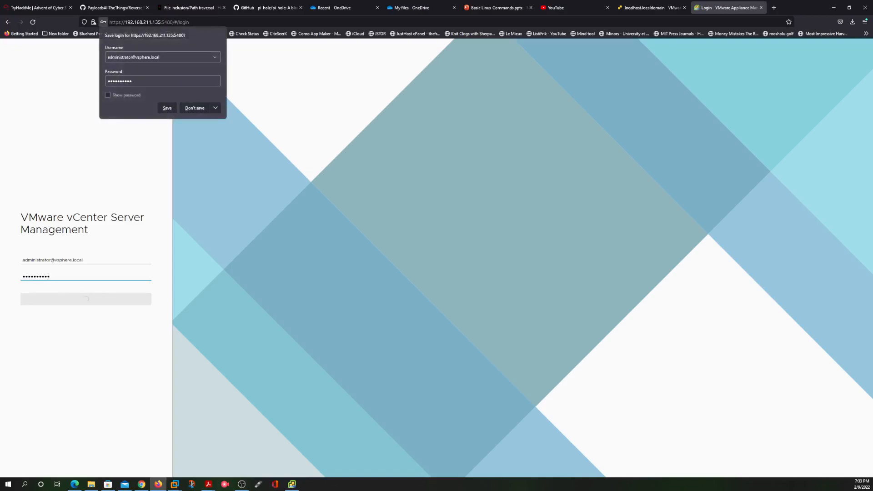
left_click(195, 108)
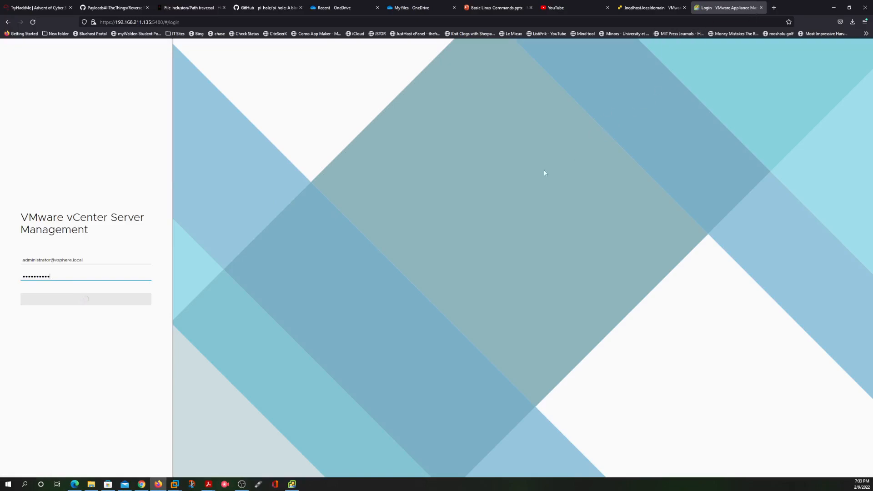
left_click(774, 7)
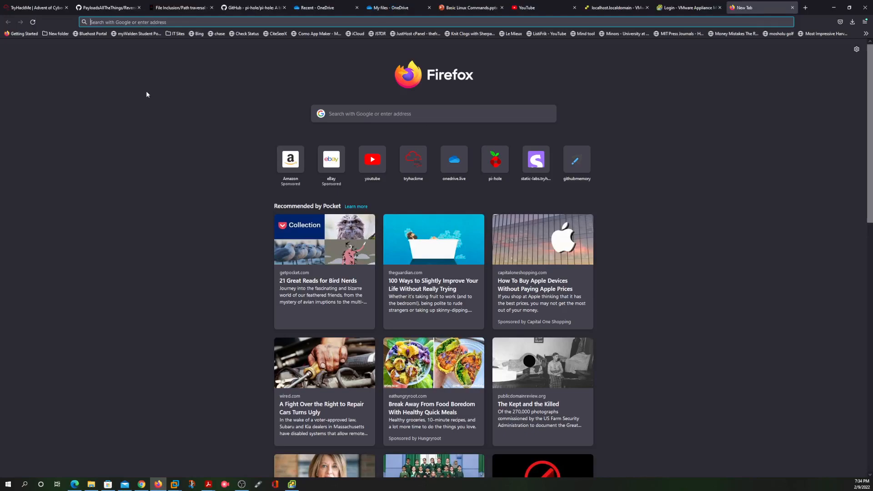
type("https")
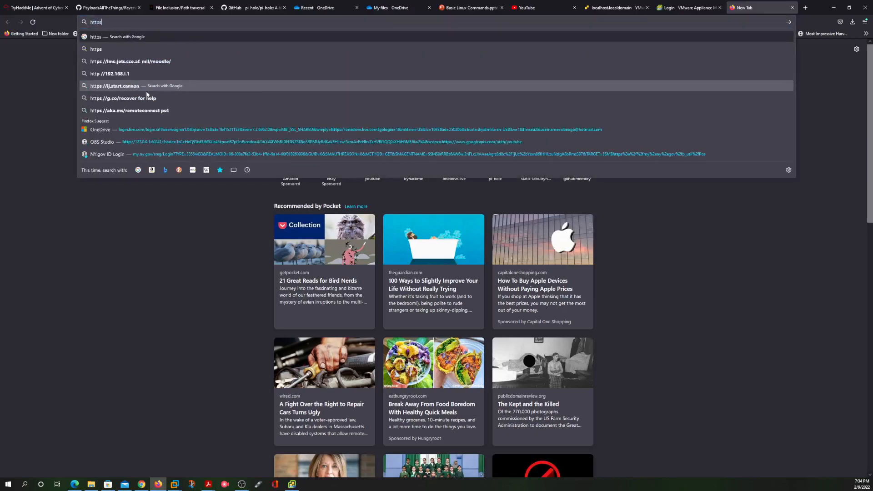
type("://19")
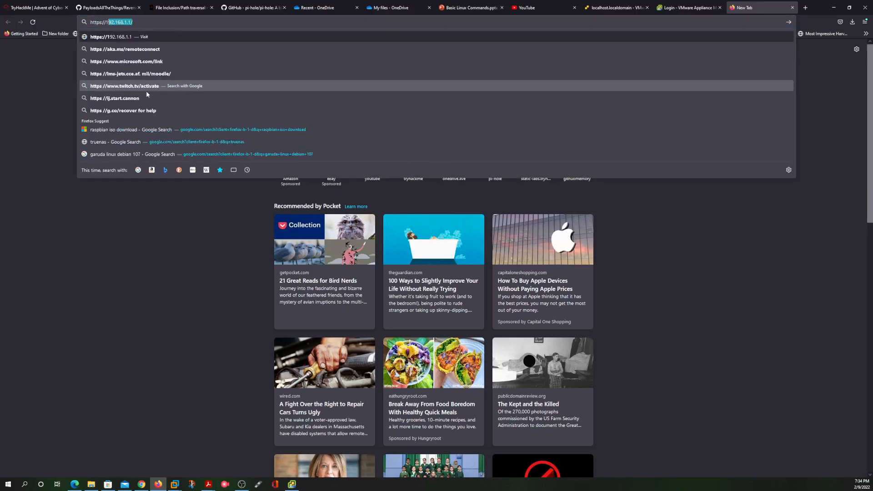
type("2.168.211.1")
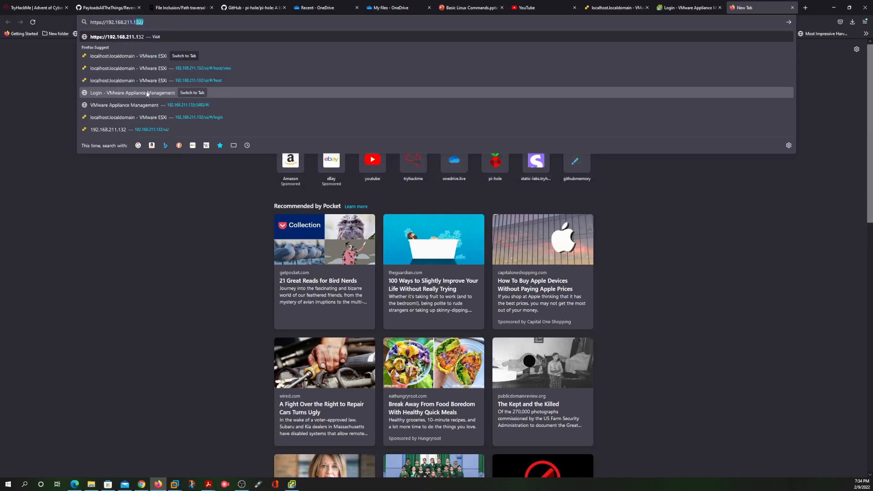
type("35")
key("Return")
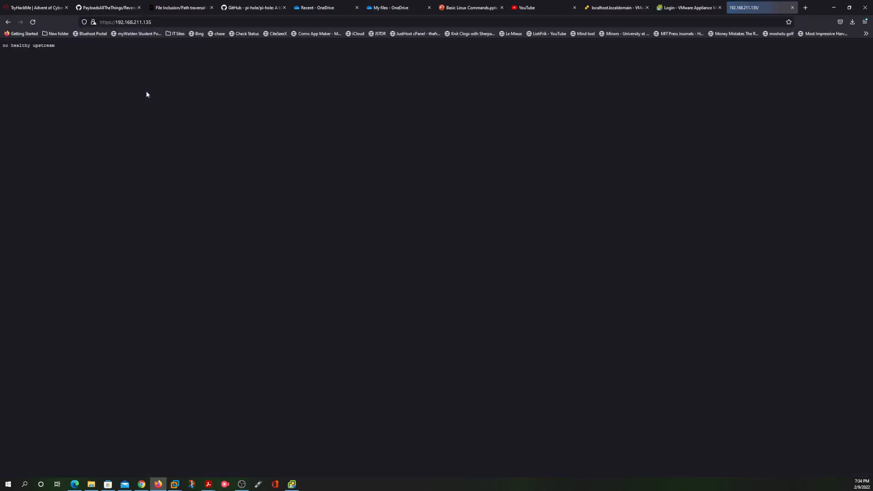
left_click(164, 23)
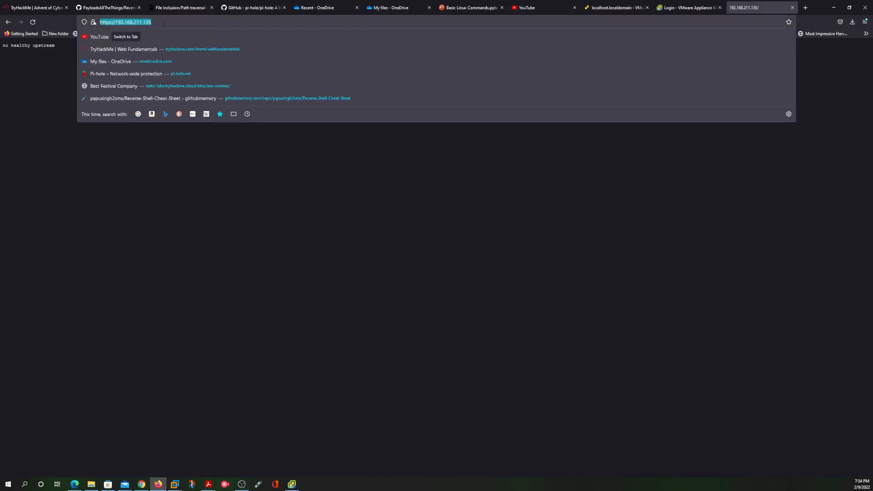
left_click(167, 23)
type(":443")
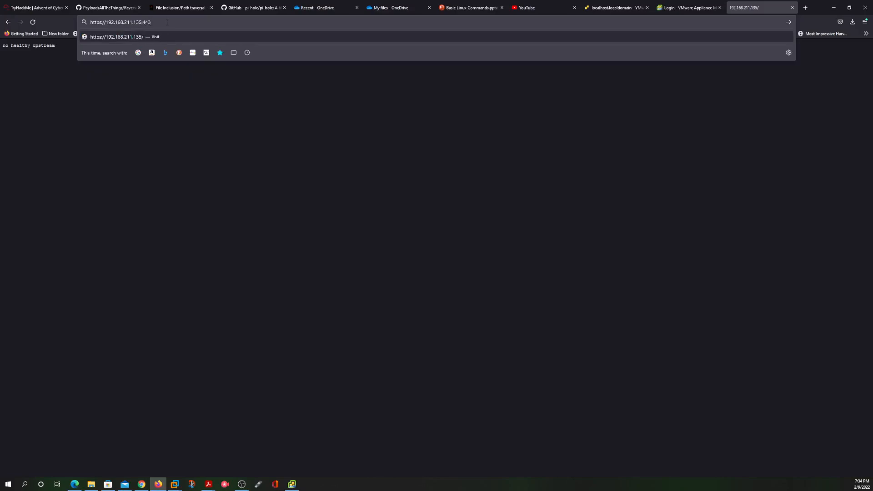
key("Return")
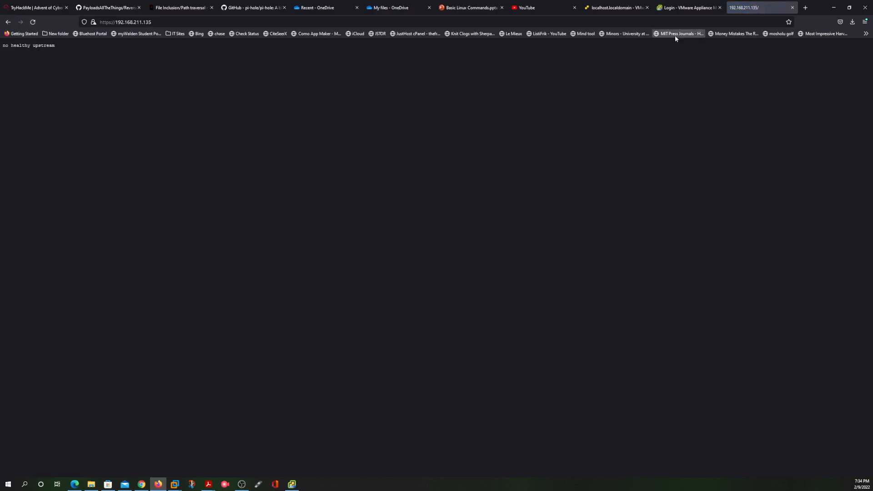
left_click(688, 8)
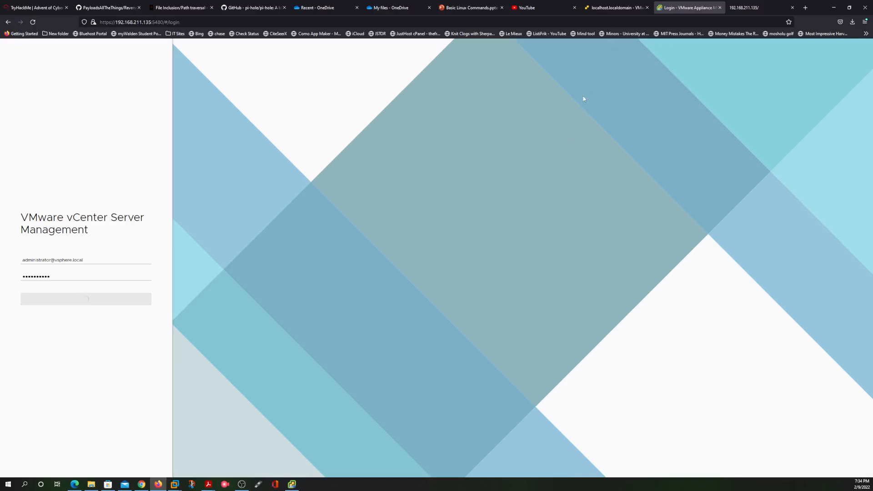
Step: Switch to the localhost.localdomain ESXi tab showing the vCenter Server VM summary (2 vCPUs, 12 GB)
left_click(621, 9)
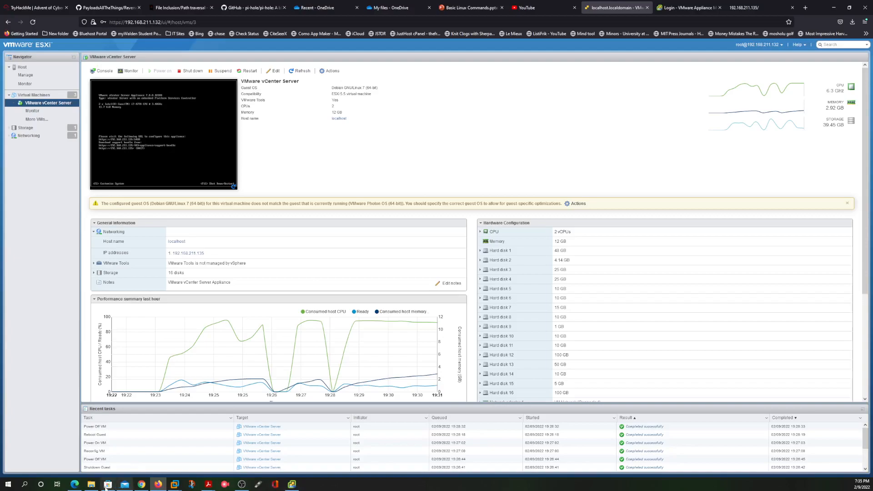
Step: Bring up the other host's Edge window and view the timed-out 192.168.1.66 page
left_click(74, 485)
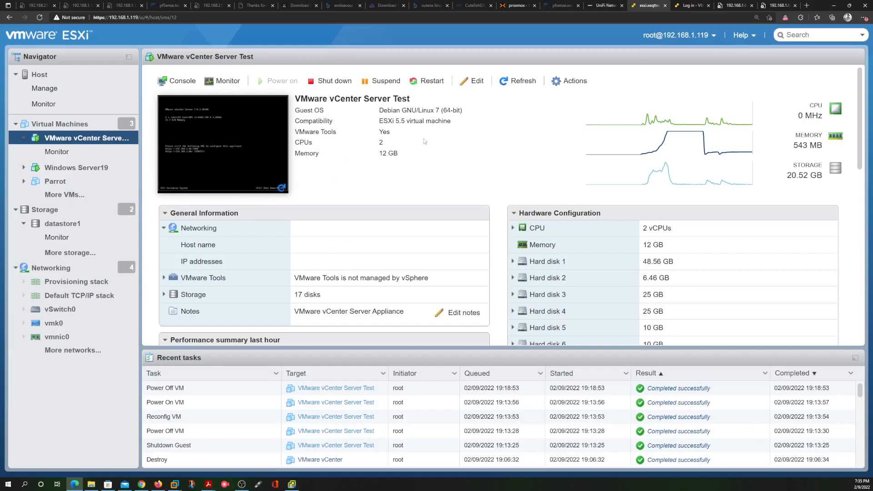
left_click(741, 5)
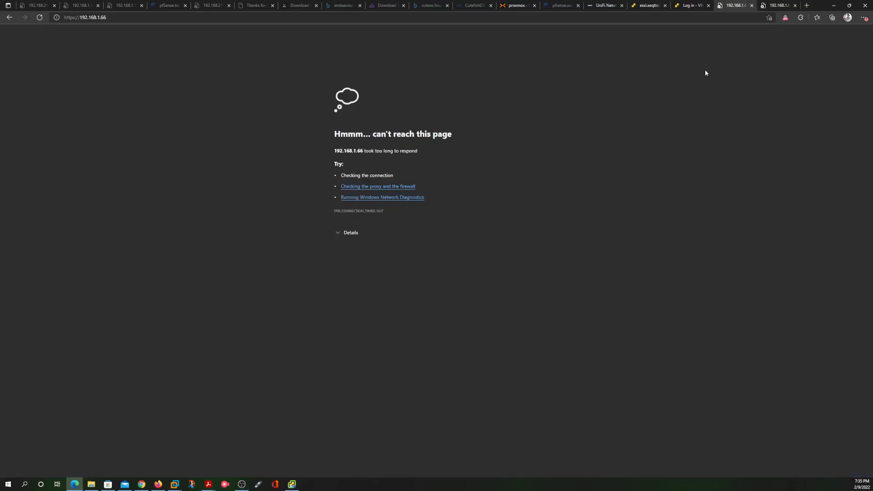
Step: Retry the 192.168.1.66 address on port 443
left_click(118, 18)
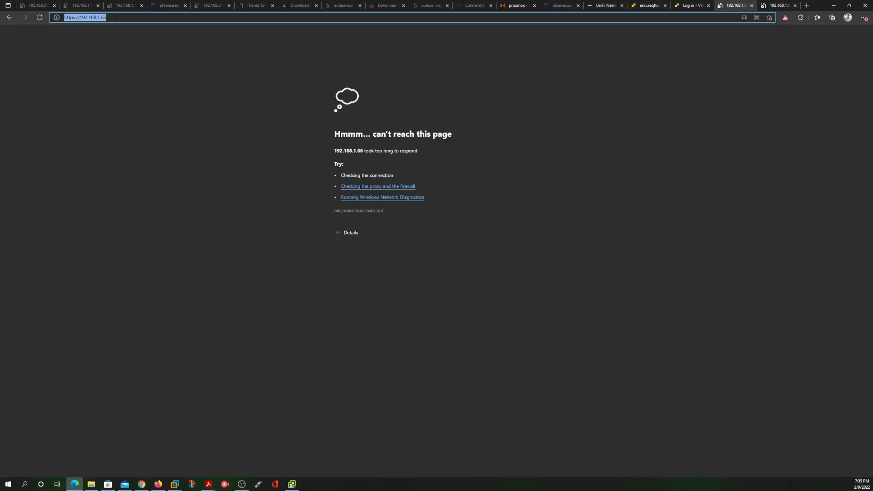
left_click(118, 19)
type(":443")
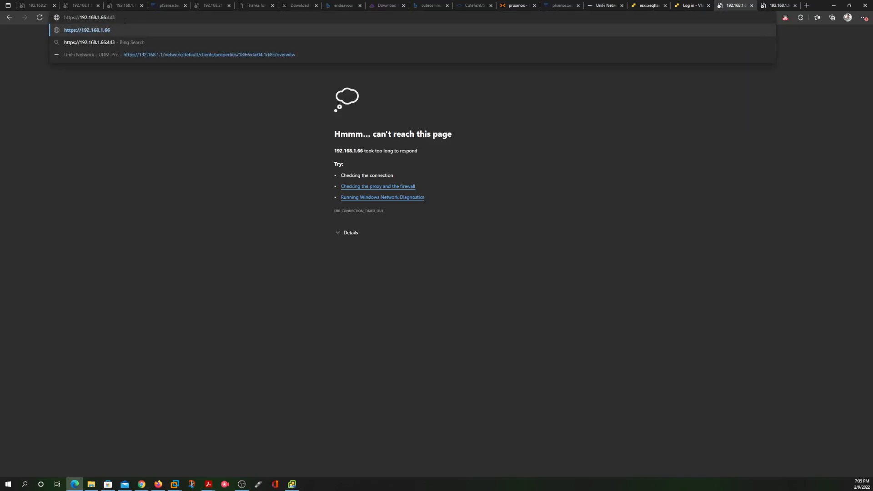
key("Return")
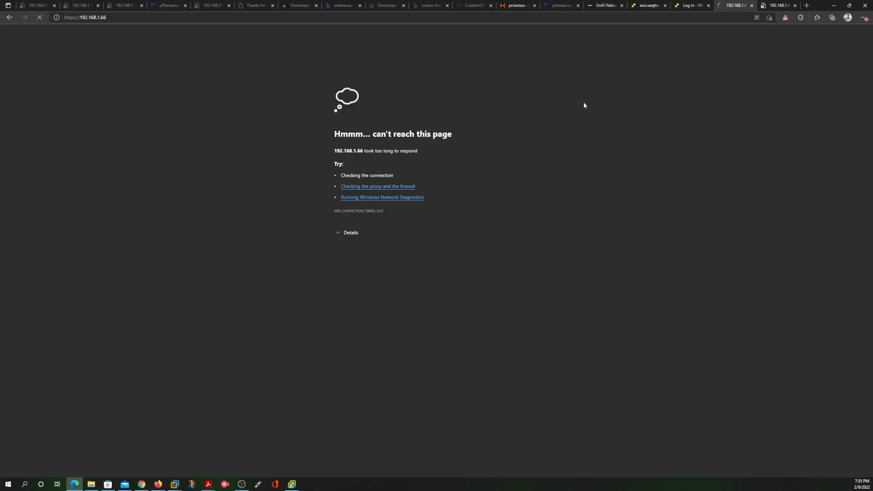
Step: Reload the 192.168.1.66:5480 management page, then go to the VMware ESXi login tab
left_click(777, 7)
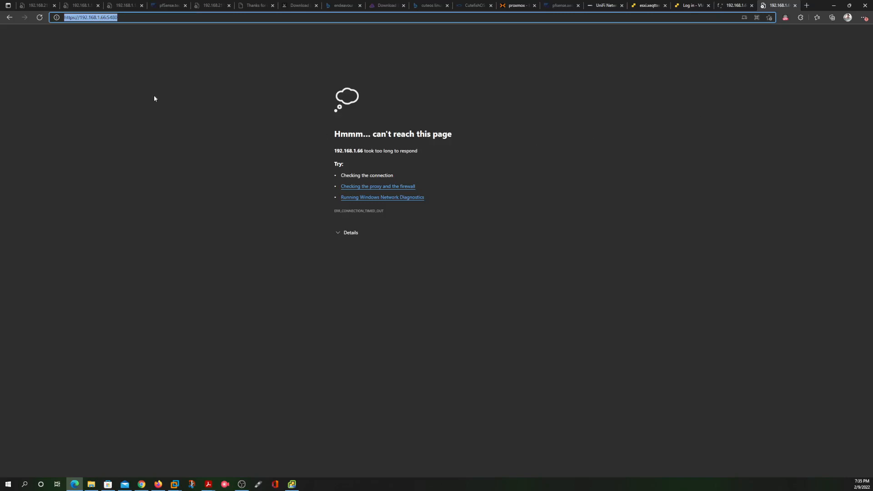
left_click(129, 17)
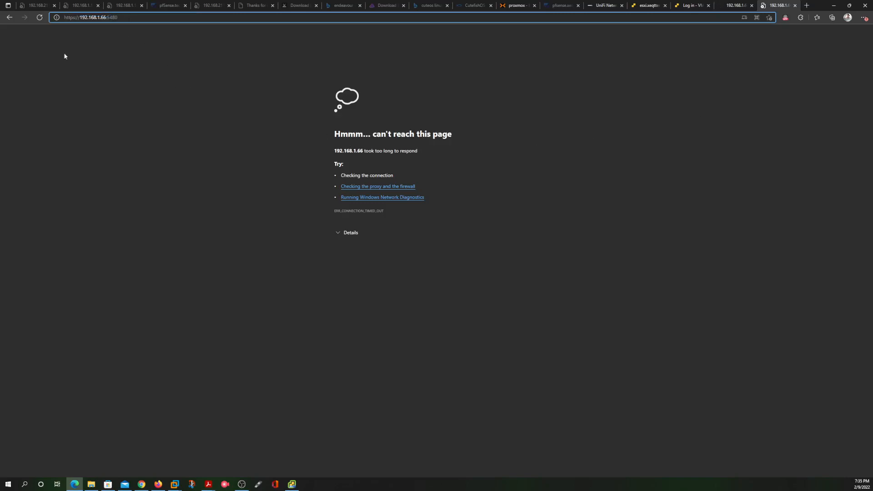
key("Return")
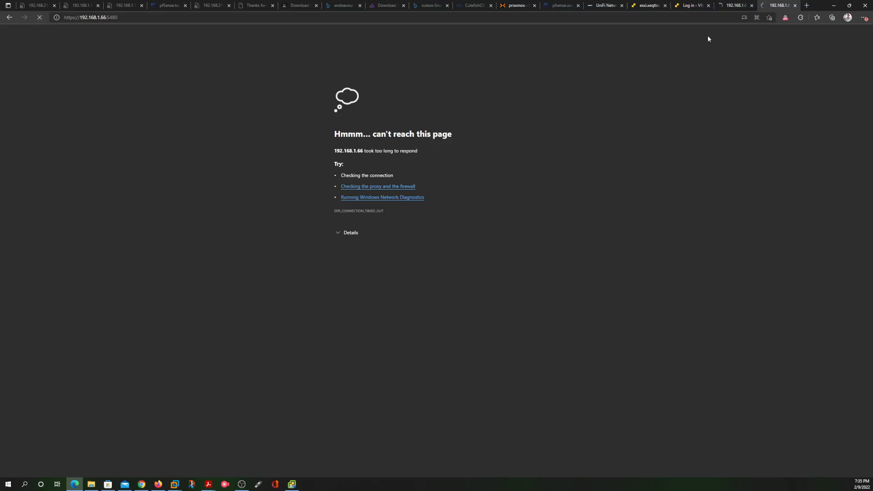
left_click(690, 6)
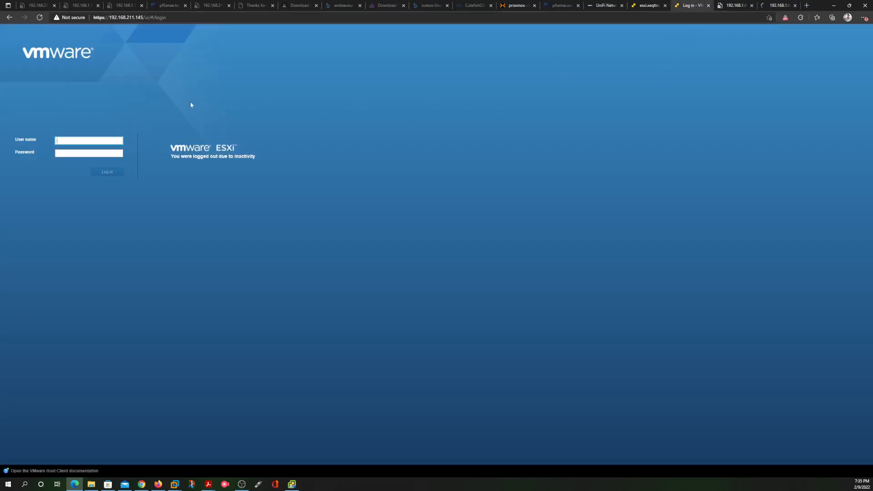
Step: Log in to the ESXi host at 192.168.211.145 with the saved user name
left_click(72, 141)
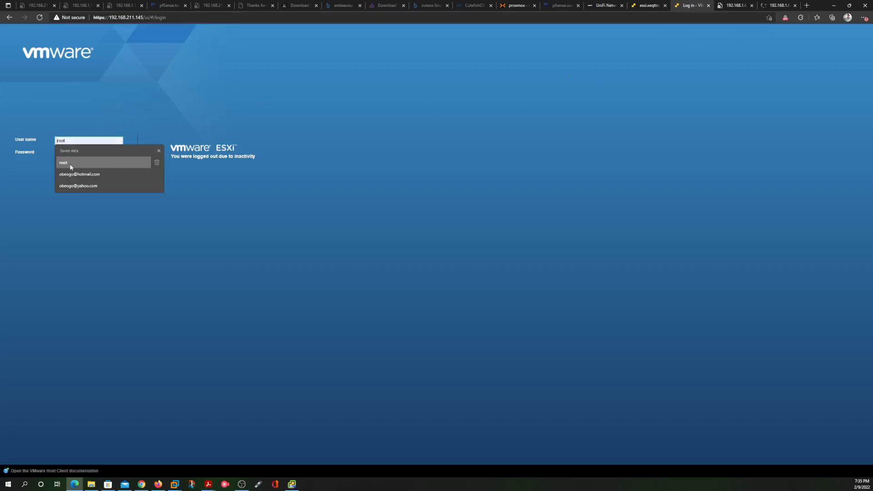
left_click(69, 163)
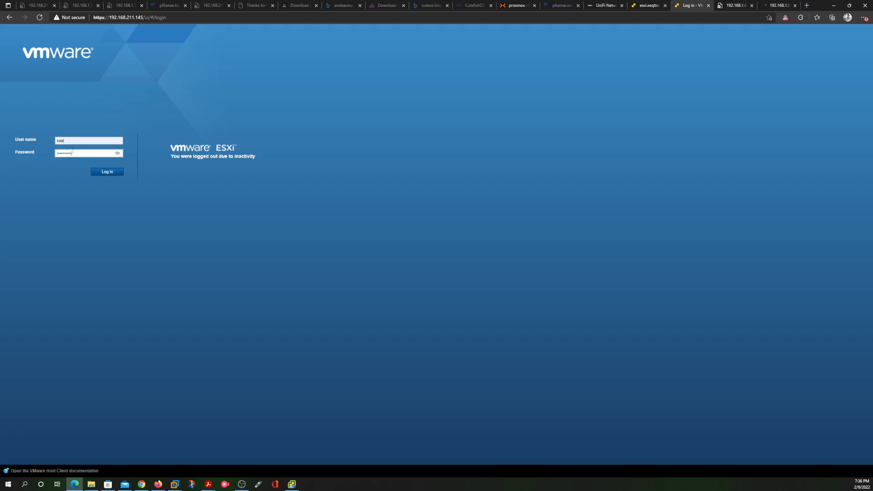
key("Return")
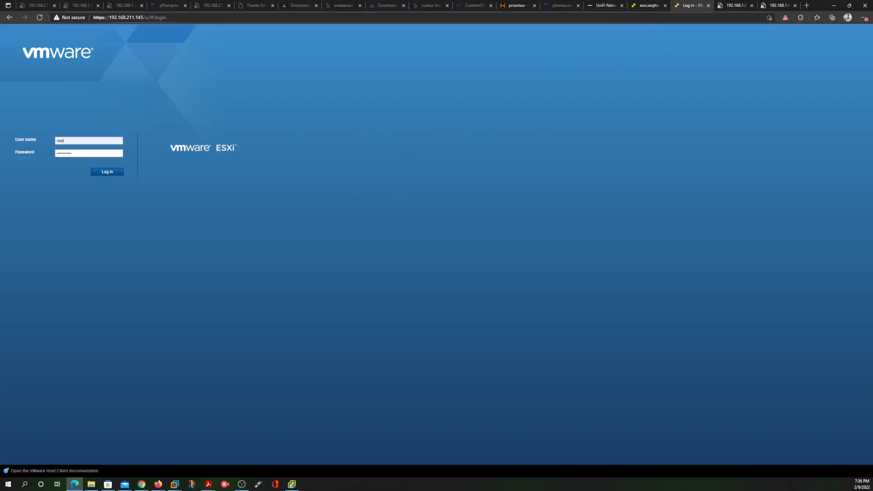
Step: Check the 192.168.1.66 and :5480 tabs, ending on the vCenter Server Test VM summary
left_click(647, 7)
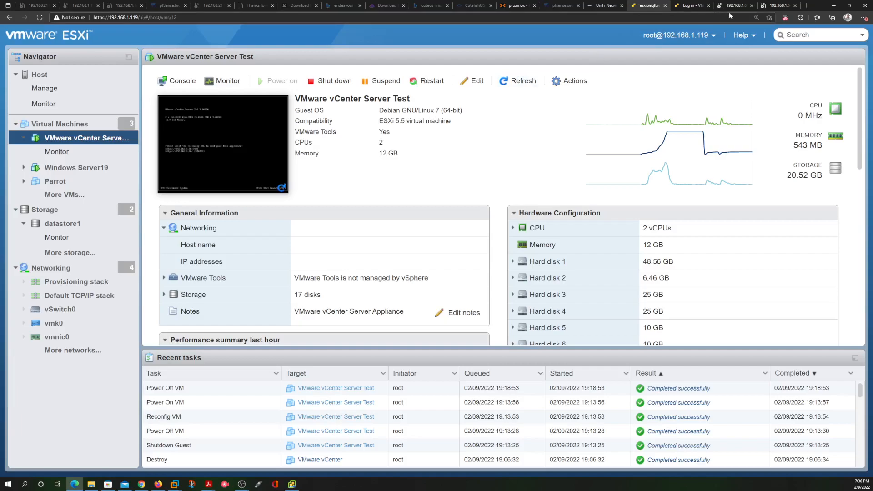
left_click(692, 6)
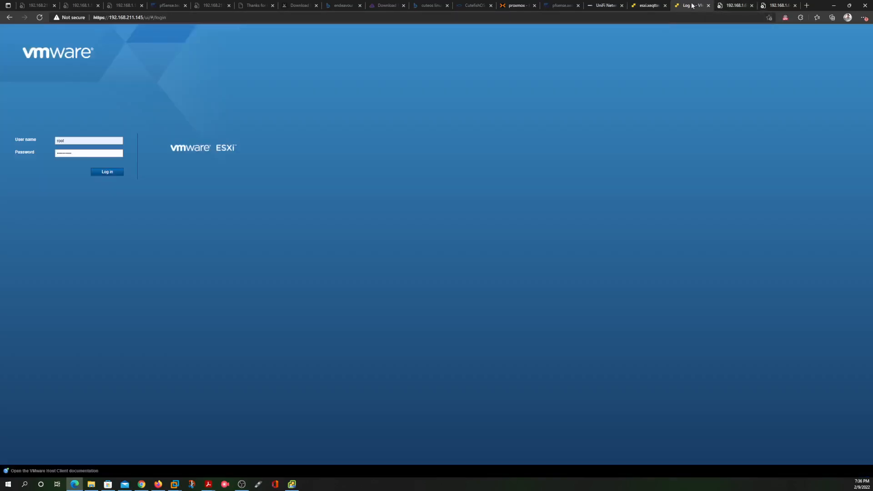
left_click(735, 6)
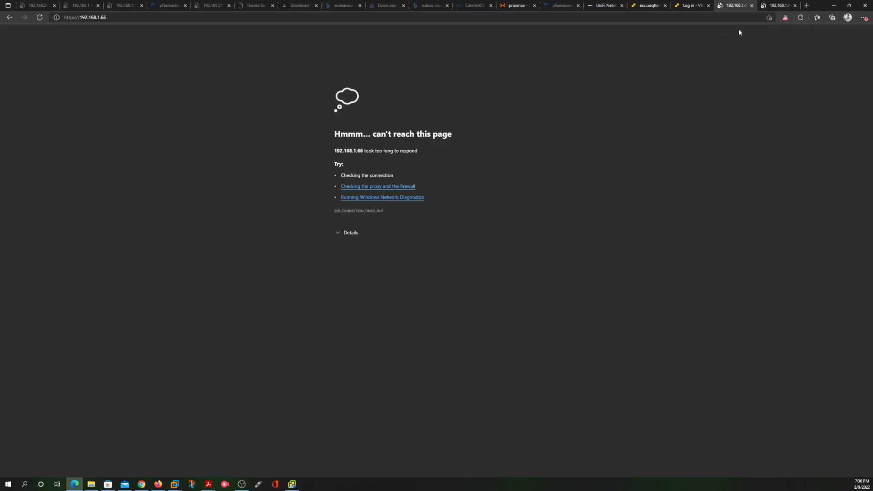
left_click(778, 6)
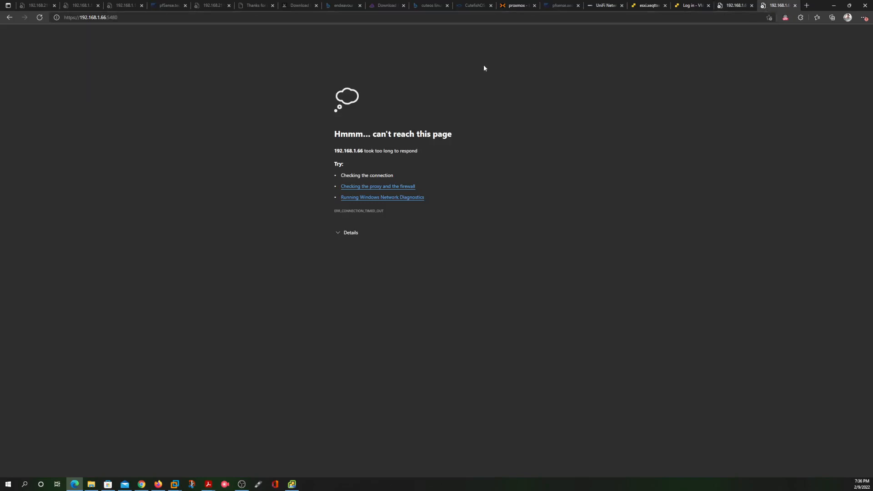
left_click(690, 6)
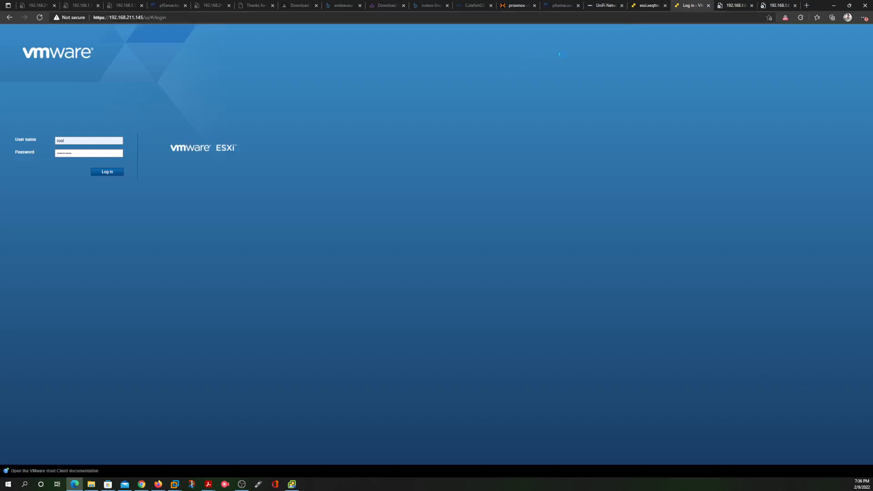
left_click(652, 6)
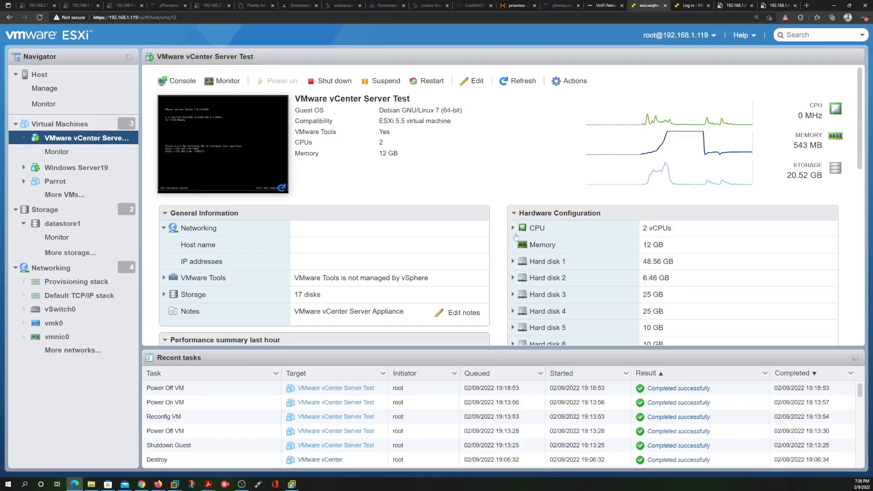
scroll(507, 245, "down", 5)
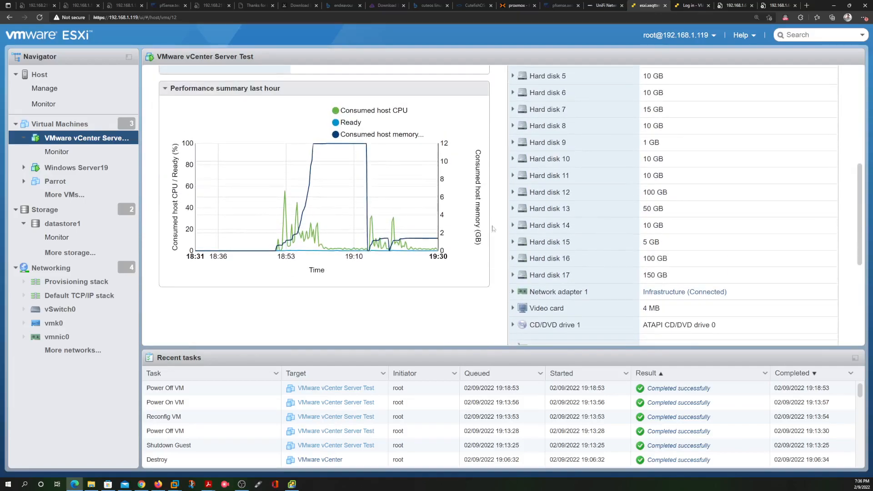
scroll(500, 264, "down", 4)
scroll(491, 254, "up", 4)
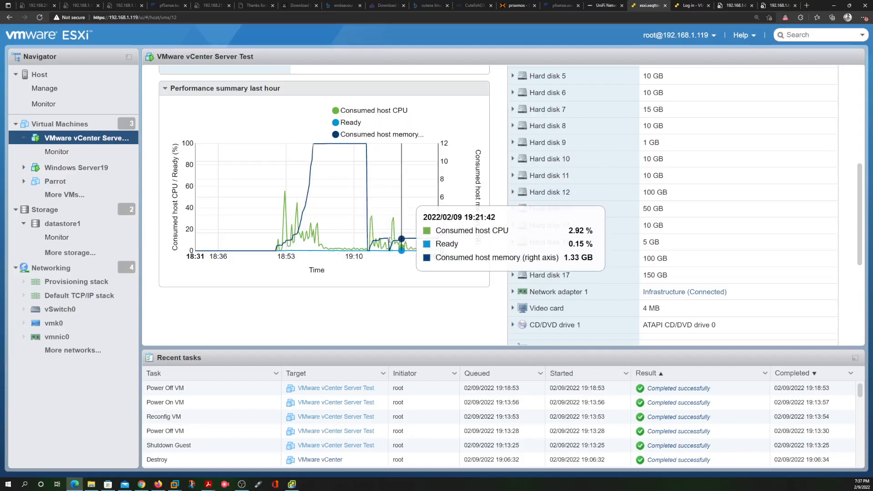
scroll(366, 433, "down", 3)
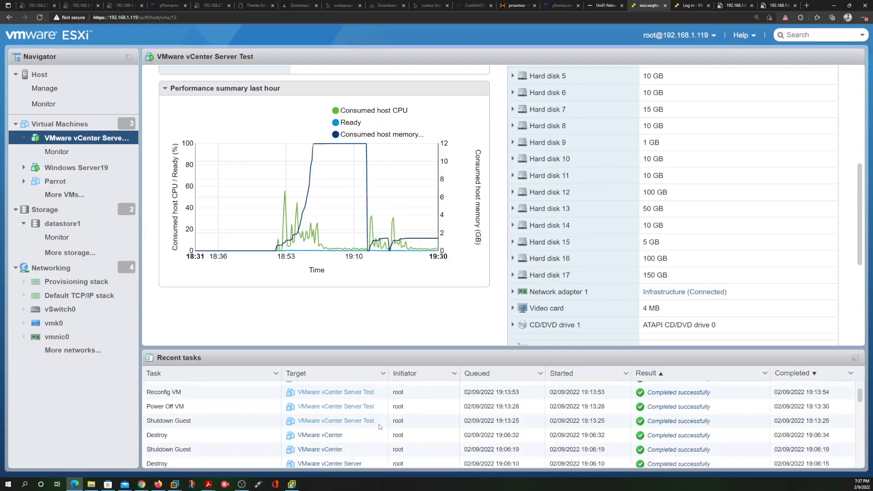
scroll(352, 425, "down", 3)
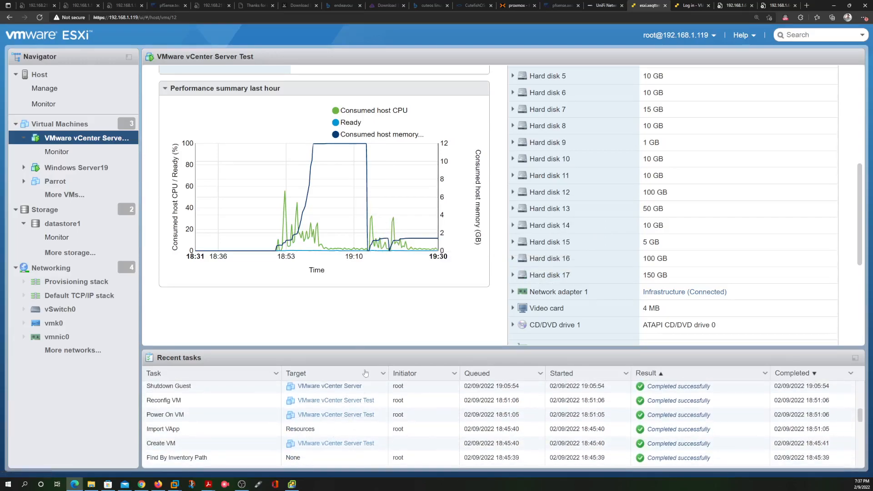
scroll(382, 257, "up", 5)
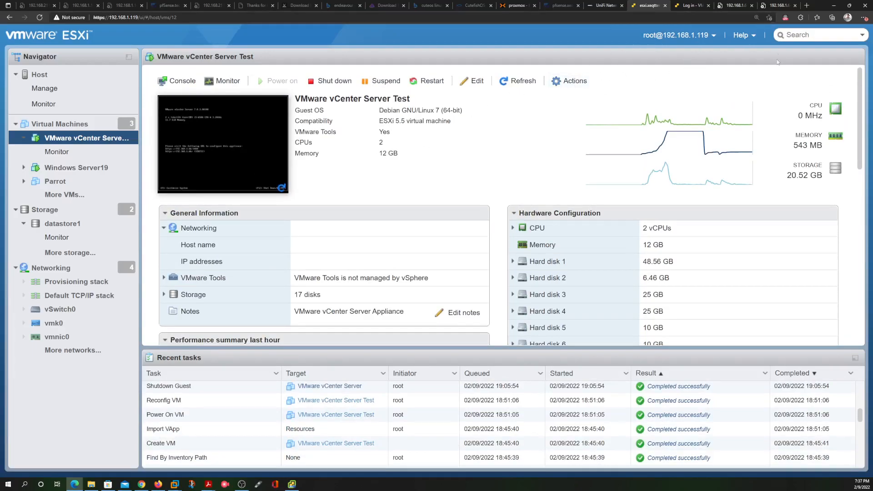
Step: Minimize Edge and return to Firefox's vCenter Server Management login tab
left_click(833, 6)
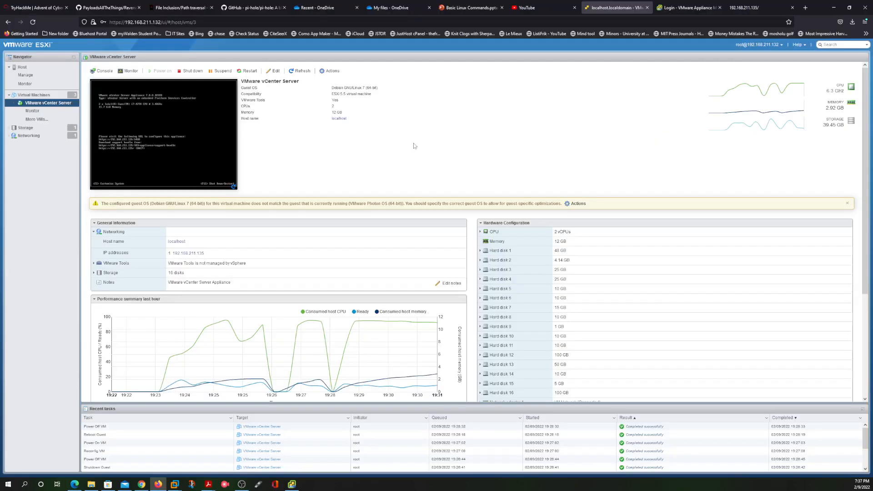
left_click(746, 8)
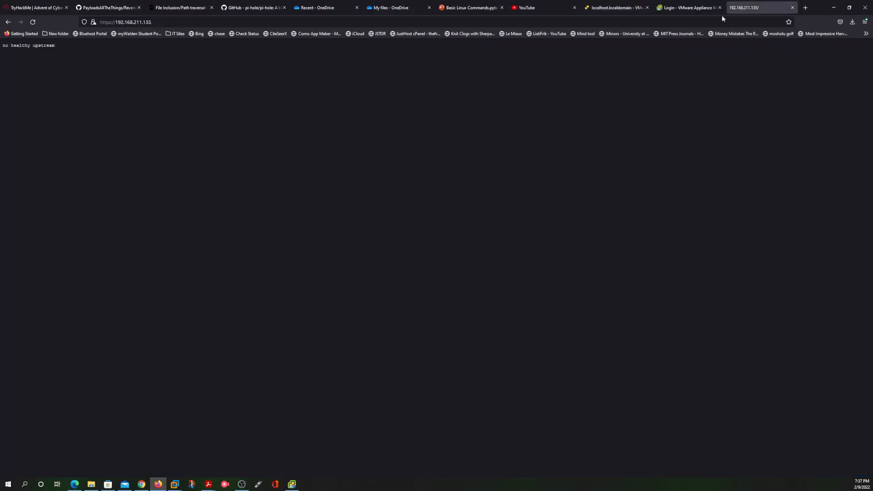
left_click(689, 8)
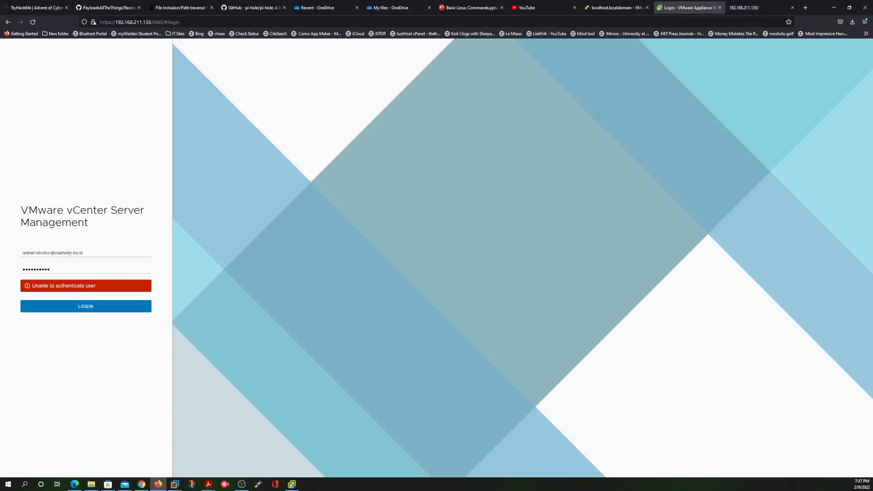
Step: Erase the rejected password from the Password field and dismiss the saved-login suggestions
left_click(59, 270)
key("ctrl+a")
key("BackSpace")
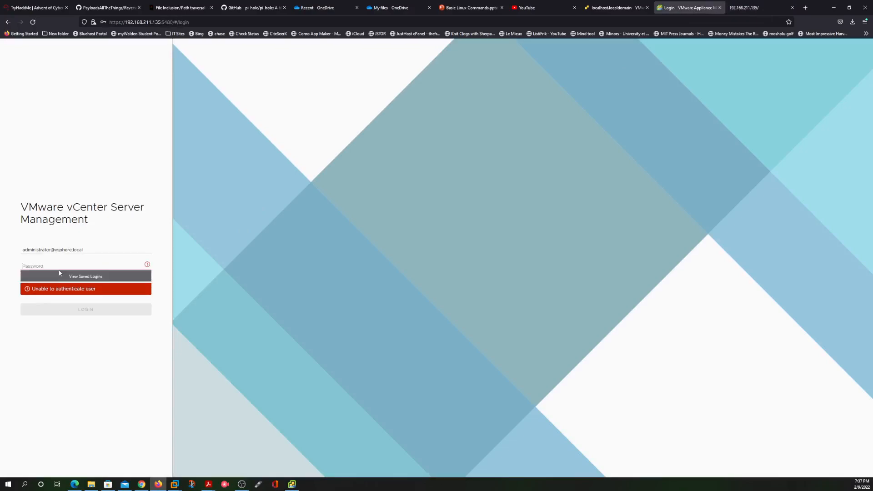
left_click(37, 263)
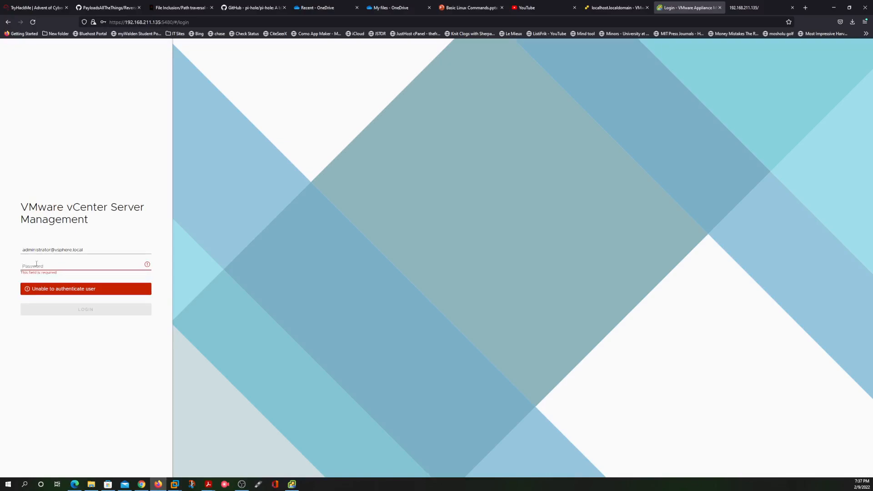
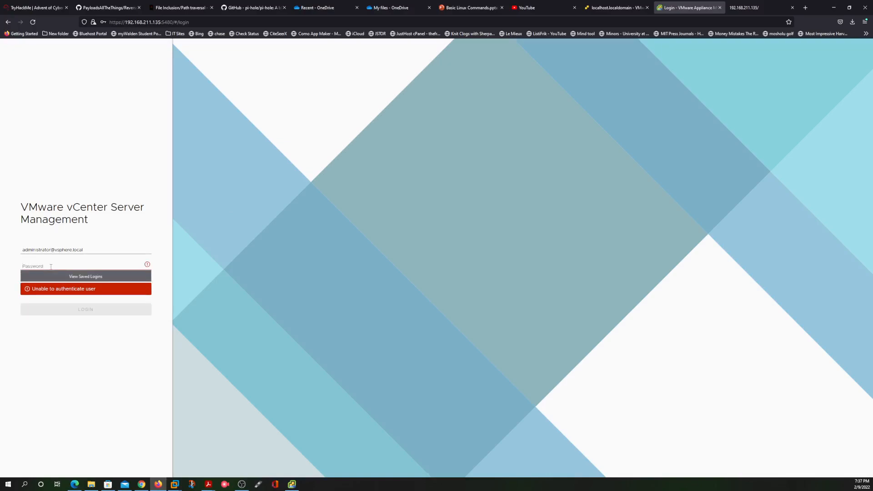
Step: Start re-entering the administrator password in the empty Password field to retry the login
type("V")
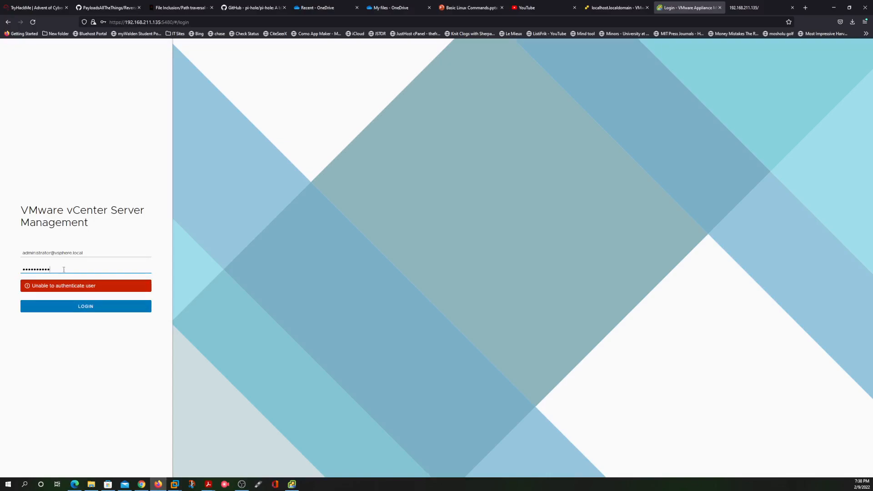
Step: Erase the rejected password from the Password field, keeping the administrator username
key("BackSpace")
key("BackSpace")
key("BackSpace")
key("BackSpace")
key("BackSpace")
key("BackSpace")
key("BackSpace")
key("BackSpace")
key("BackSpace")
key("BackSpace")
key("BackSpace")
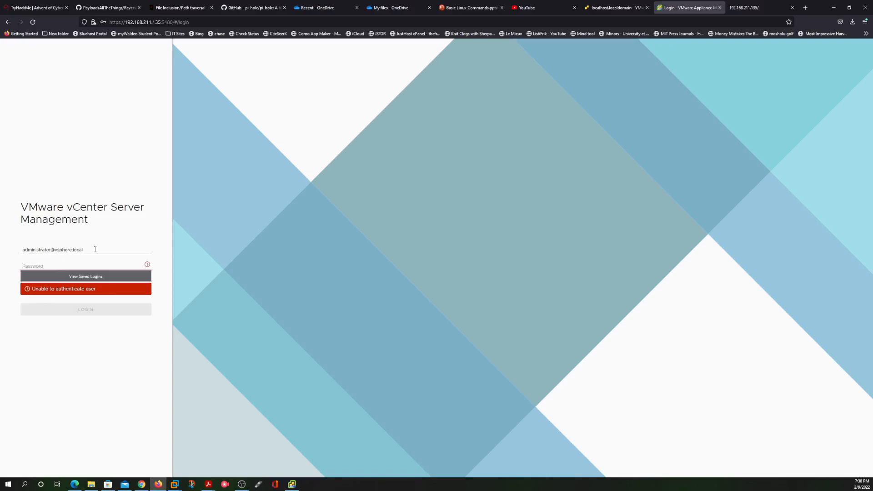
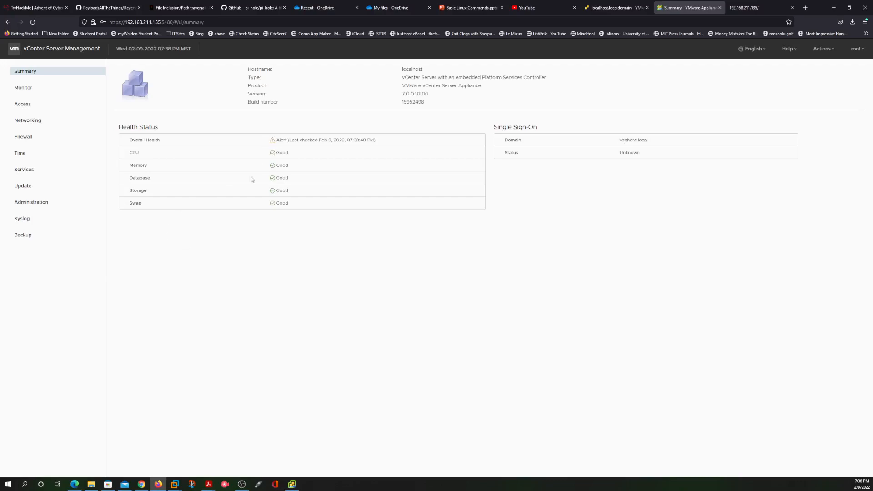
Step: Review the CPU & Memory, Disks, Network and Database monitoring tabs, then open the empty Firewall page
left_click(29, 88)
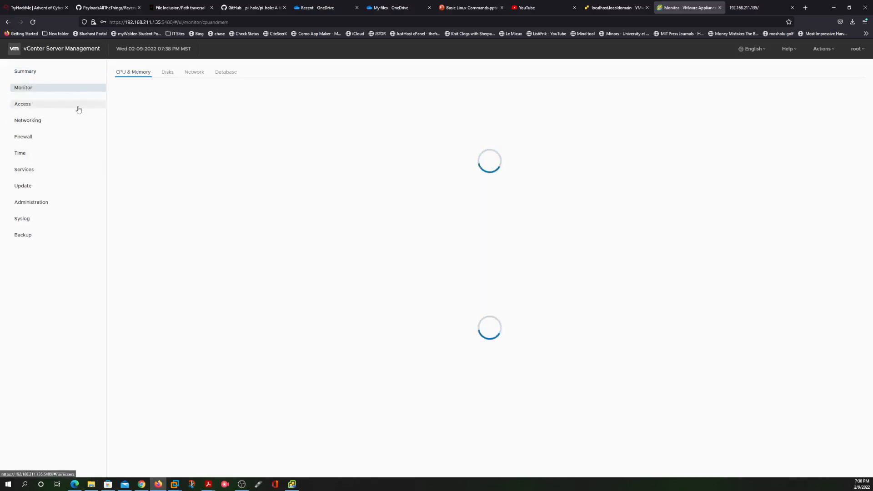
left_click(31, 76)
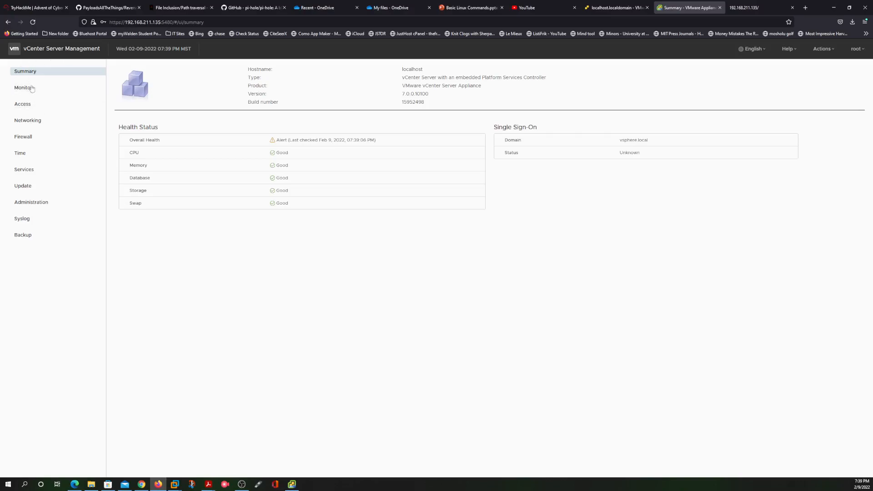
left_click(25, 88)
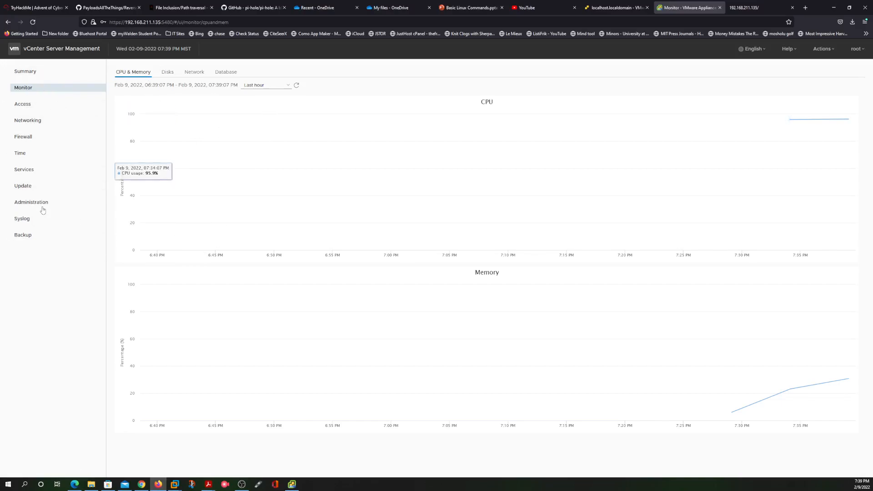
left_click(169, 72)
left_click(199, 74)
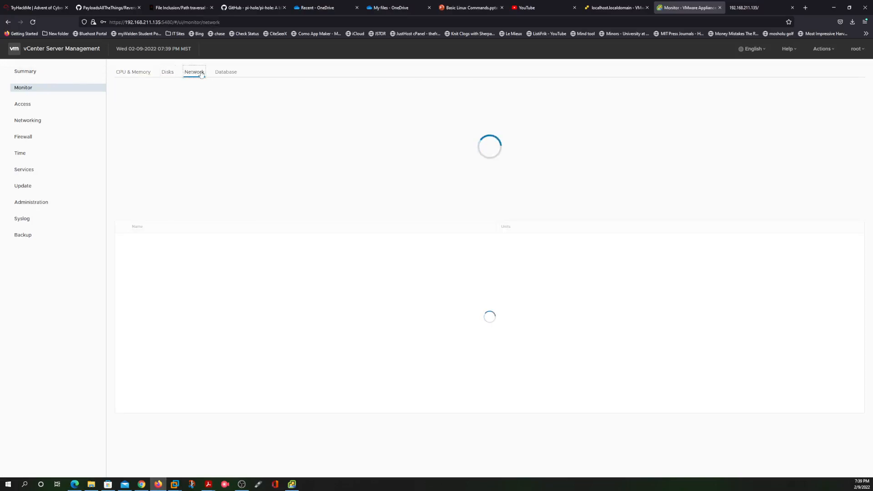
left_click(229, 74)
left_click(124, 74)
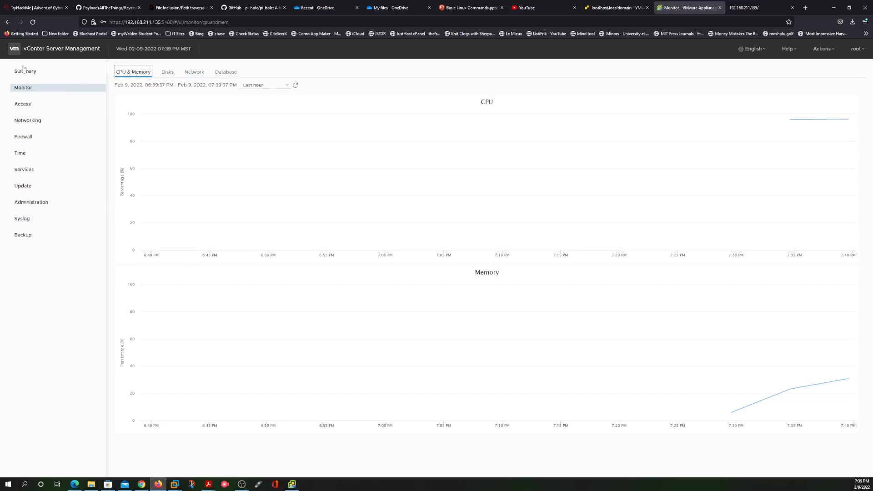
left_click(24, 139)
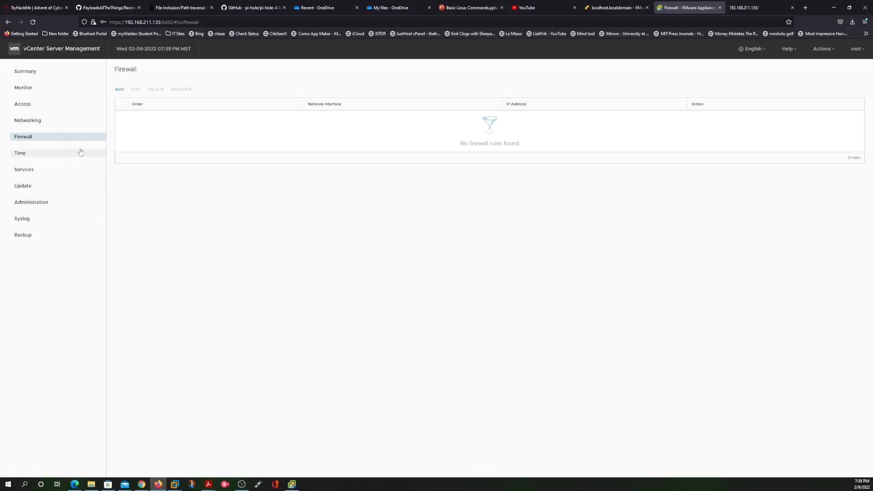
Step: Look through the Time, Services and Administration pages, ending on the root password expiry settings
left_click(20, 154)
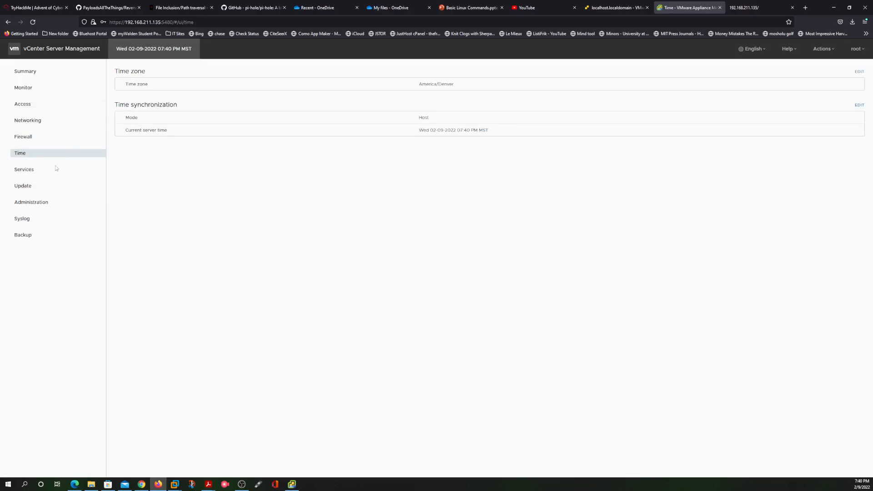
left_click(15, 169)
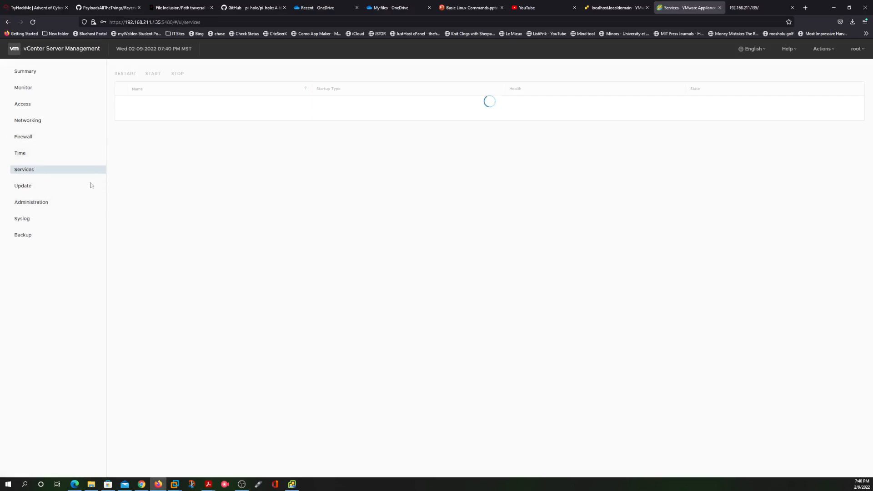
left_click(26, 205)
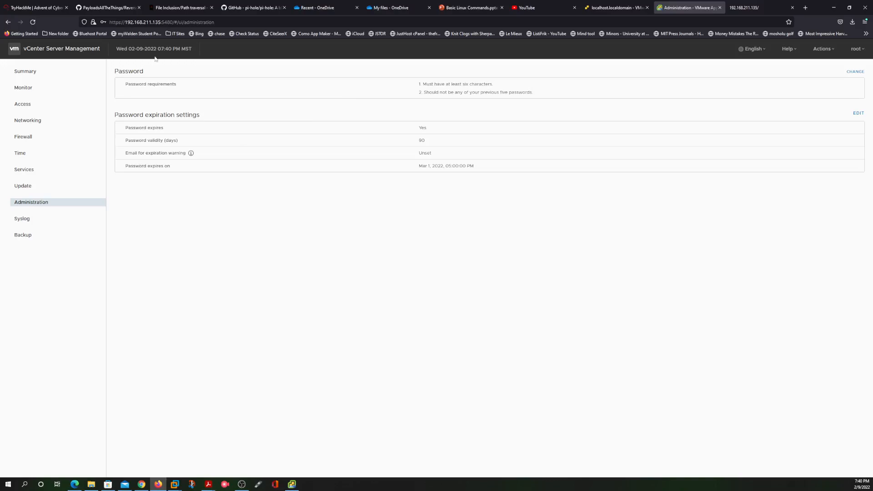
Step: Select the port number 5480 in the page address
left_click(173, 22)
left_click(173, 22)
key("shift+Left")
key("shift+Left")
key("shift+Left")
key("shift+Left")
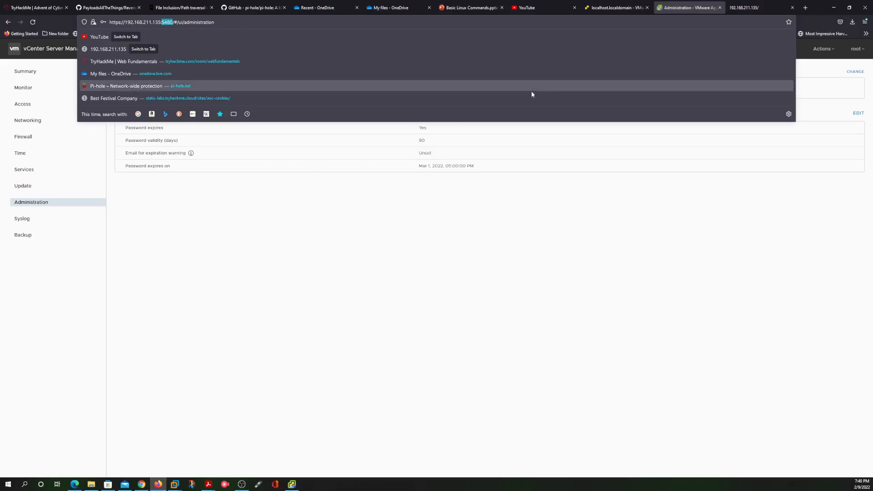
Step: On the bare 192.168.211.135 tab, abandon adding a port and reload the 'no healthy upstream' page
left_click(747, 8)
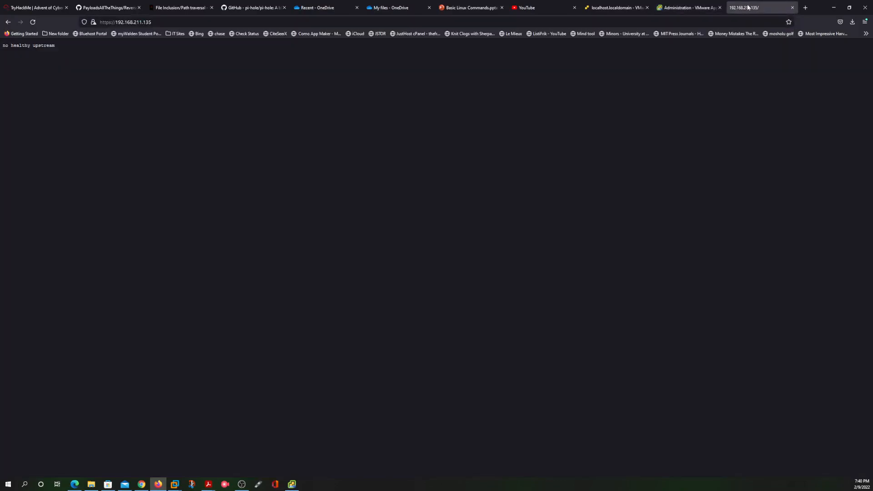
left_click(166, 20)
left_click(167, 21)
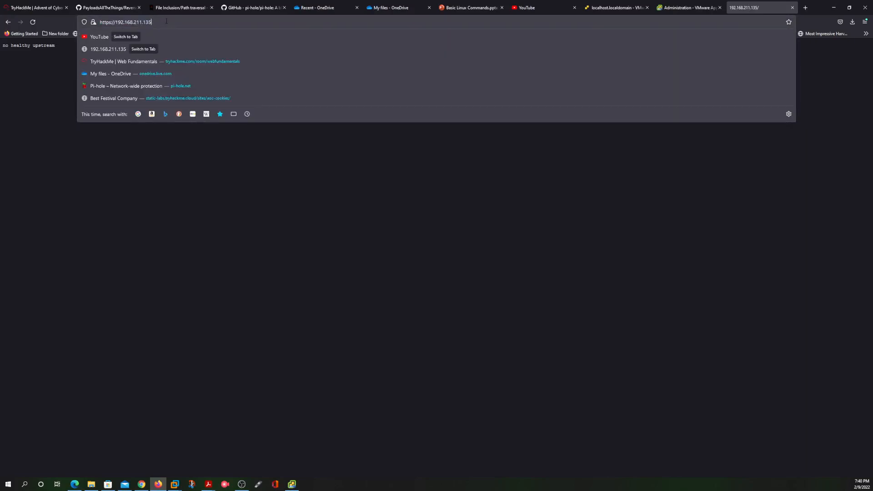
type(":")
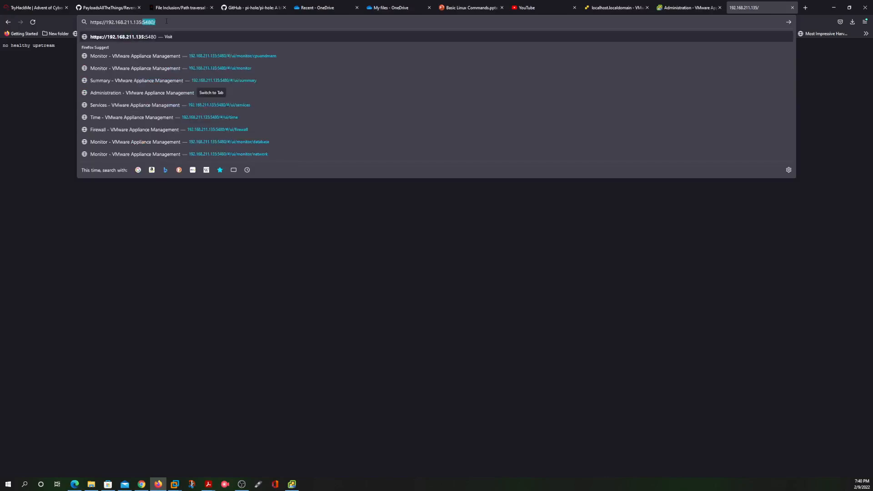
key("BackSpace")
key("Escape")
key("Escape")
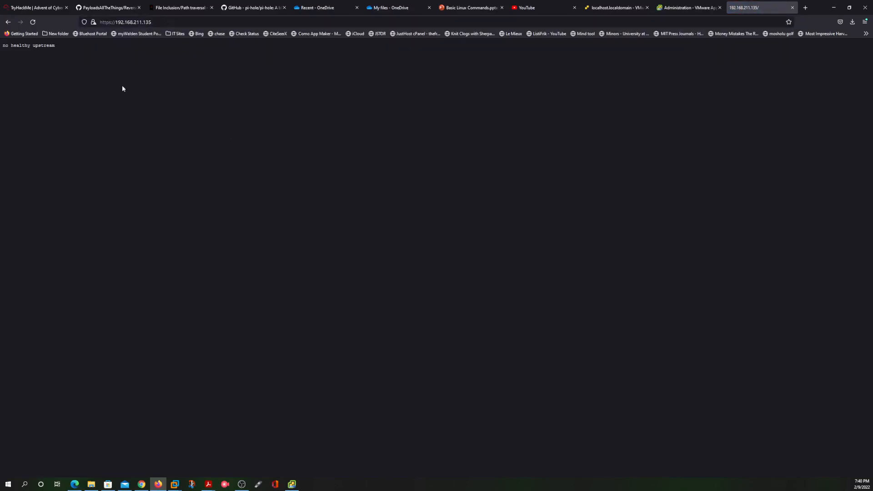
left_click(34, 23)
Step: Return to the appliance Summary page and minimize Firefox
left_click(694, 9)
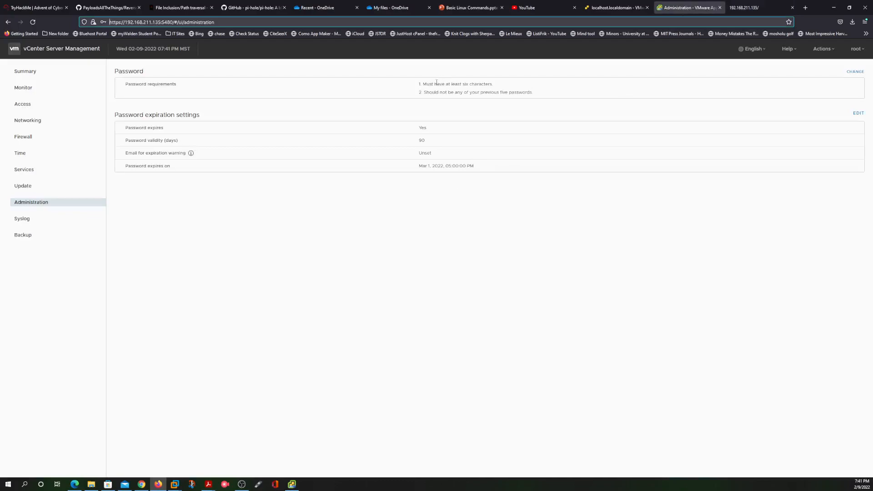
left_click(25, 71)
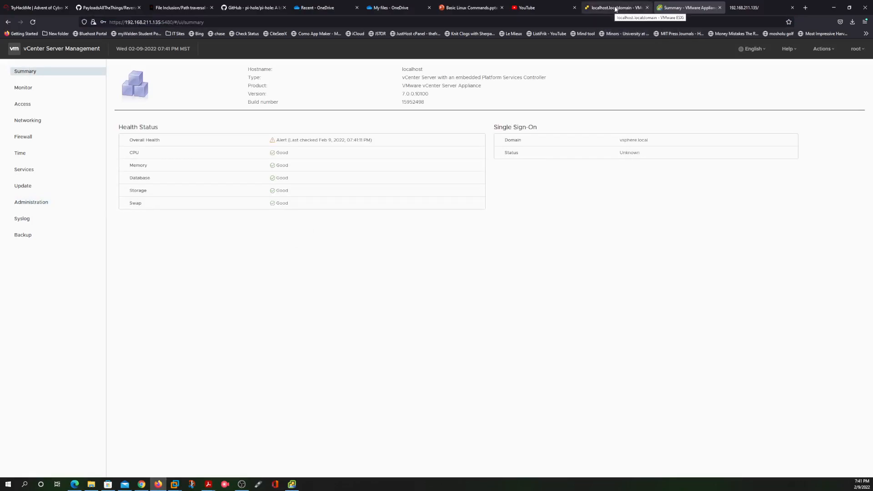
left_click(833, 8)
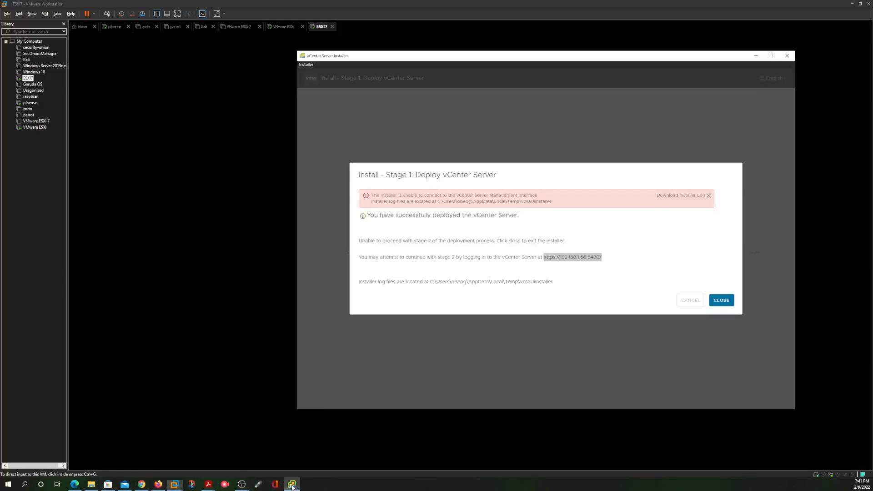
Step: Bring up the installer's stage-1 message, select its management URL, then switch to the ESXi host client
left_click(291, 484)
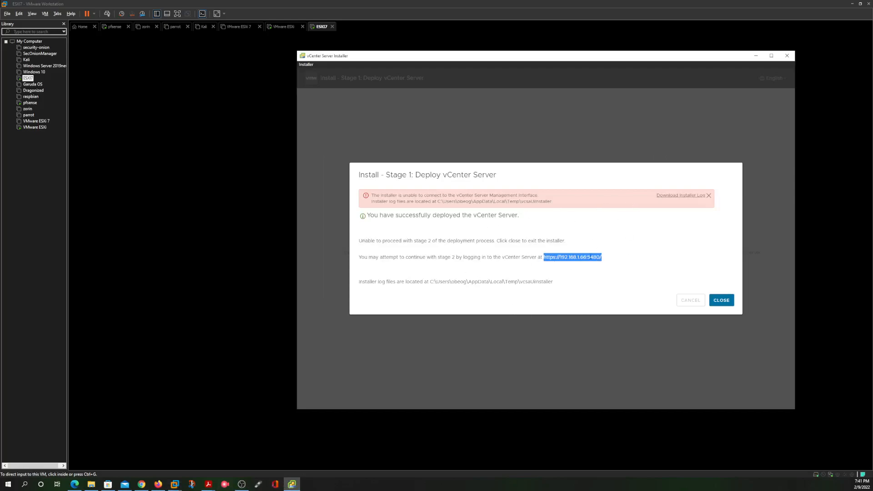
left_click_drag(612, 261, 543, 257)
mouse_move(158, 486)
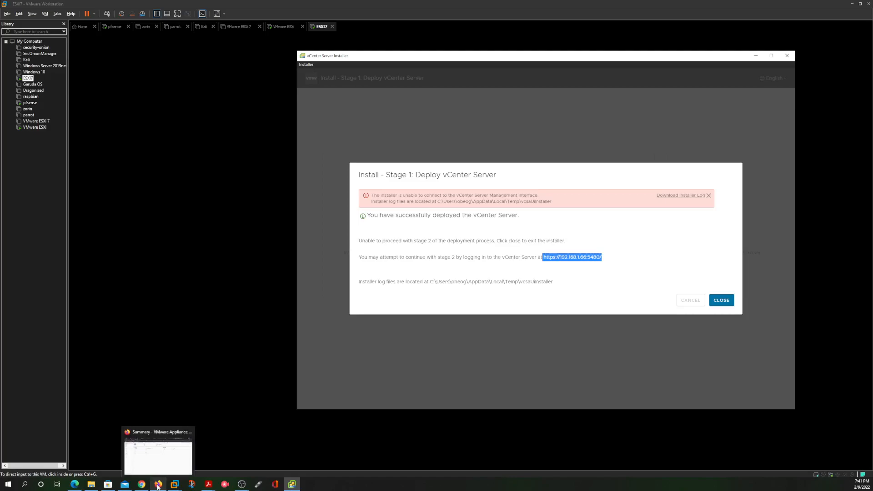
left_click(75, 484)
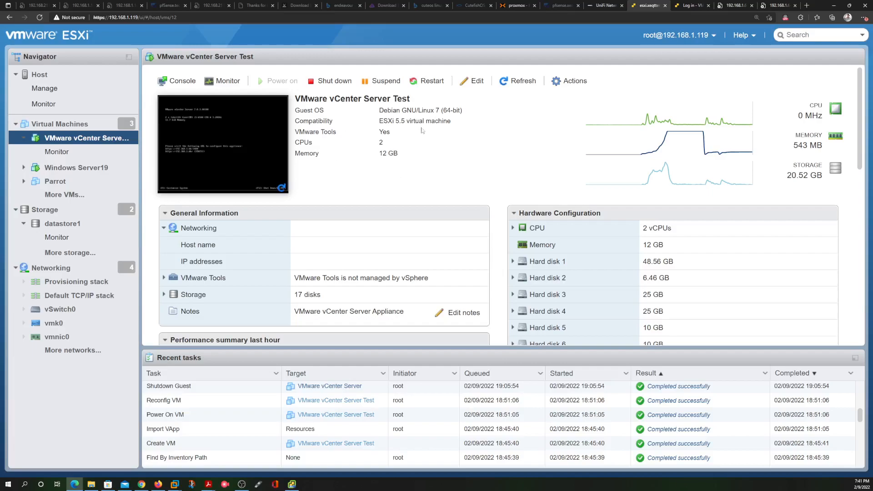
Step: Check the vCenter Server Test VM's Actions menu, close it, and minimize the ESXi browser
left_click(573, 83)
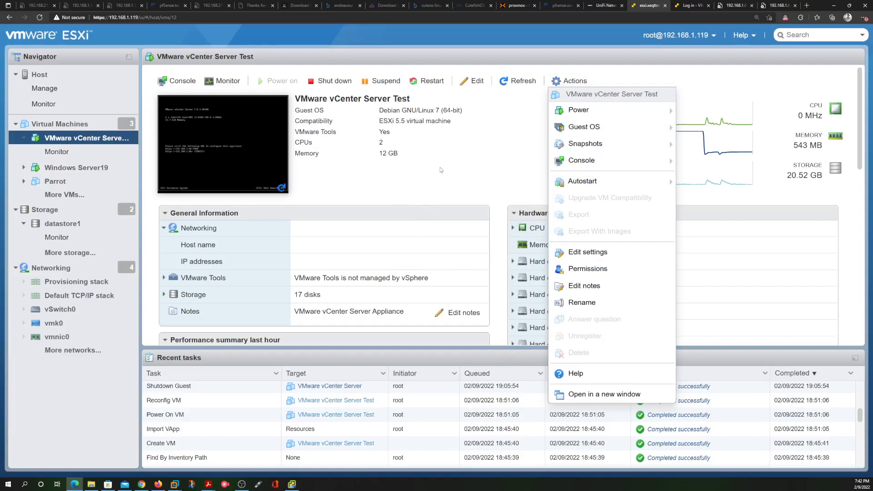
left_click(422, 177)
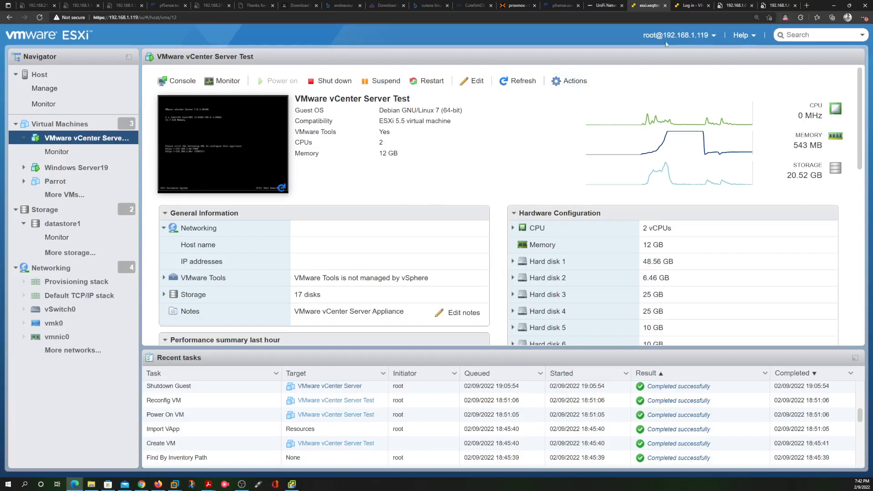
left_click(833, 5)
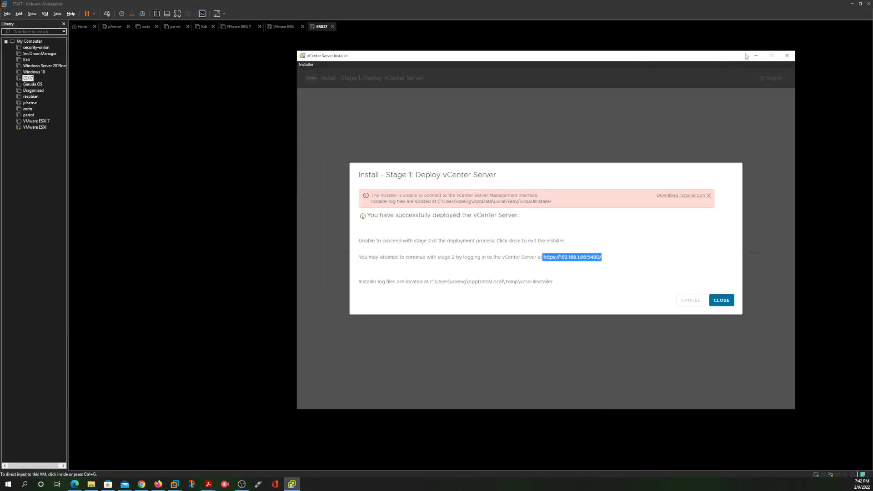
Step: Minimize VMware Workstation and the vCenter Server Installer, then restore Firefox
left_click(852, 4)
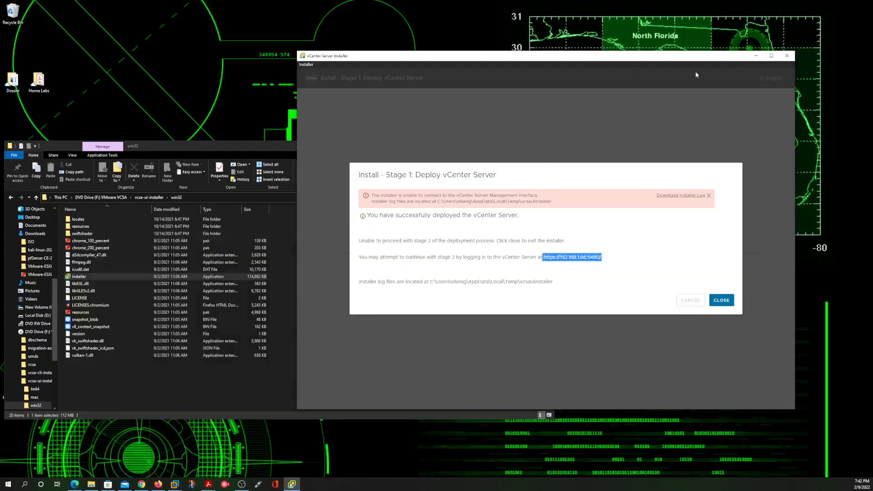
left_click(755, 55)
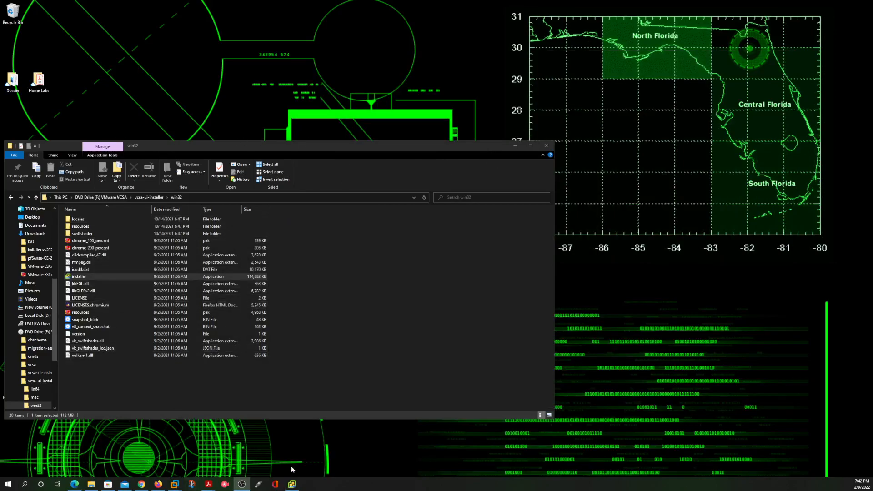
mouse_move(292, 487)
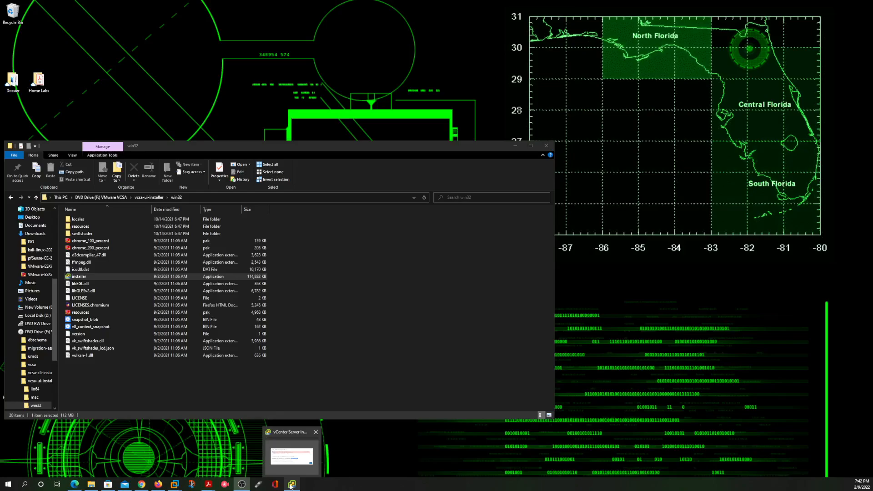
left_click(157, 484)
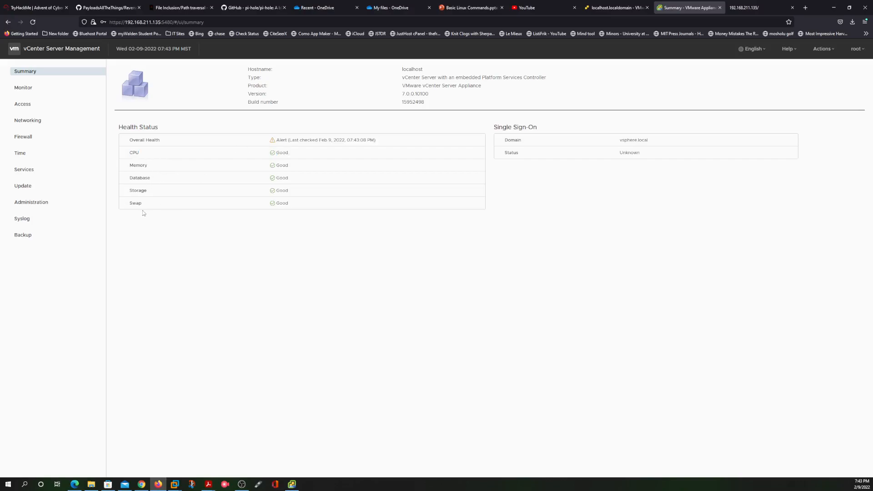
Step: Highlight the Memory 'Good' health row, then switch to the 192.168.211.135 tab
left_click_drag(163, 177, 214, 165)
mouse_move(289, 202)
left_mouse_down()
mouse_move(300, 181)
mouse_move(338, 174)
mouse_move(332, 161)
left_mouse_up()
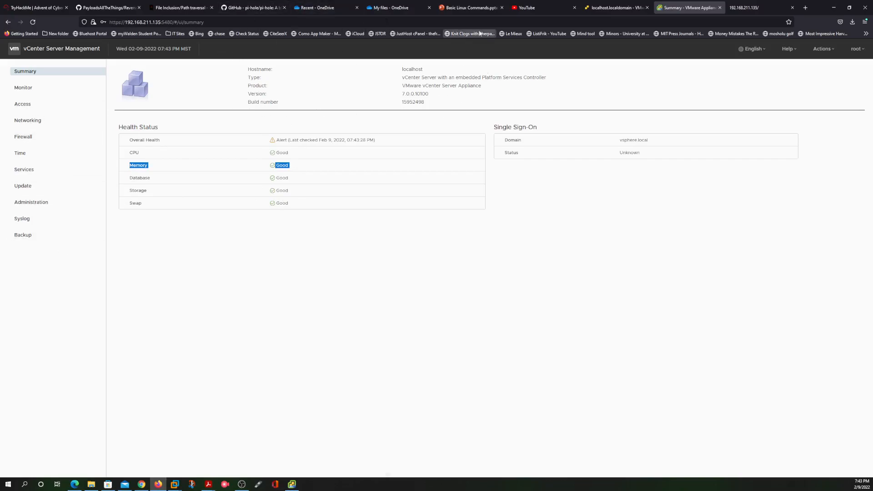
key("ctrl+Tab")
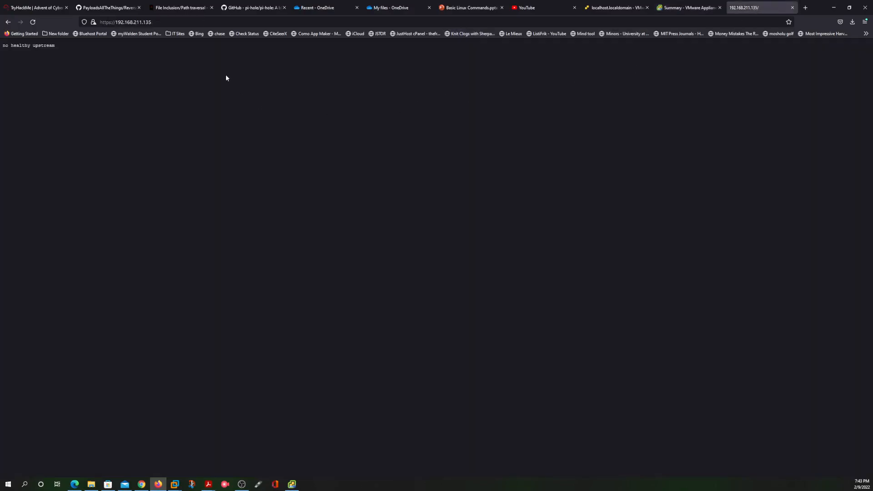